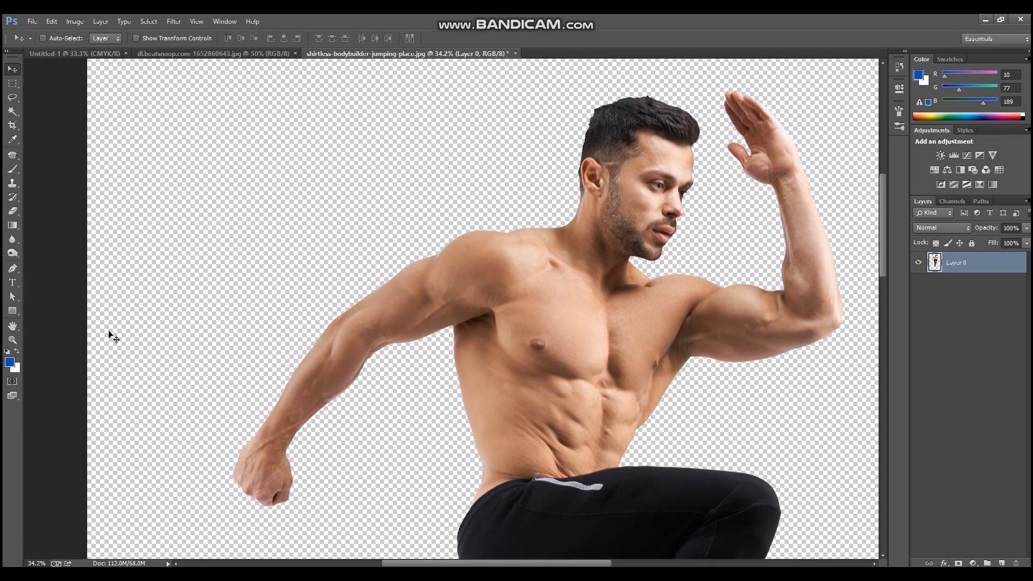
Duplicate Layer 0 and set up the Burn tool with a 700 px brush and 100% exposure
key("b")
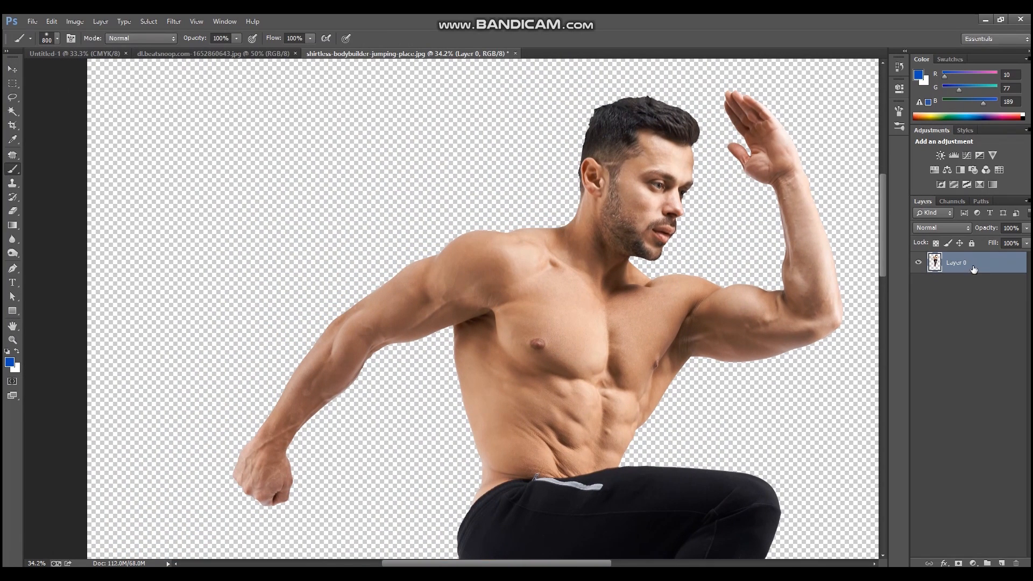
key("ctrl+j")
right_click(12, 253)
left_click(42, 263)
key("bracketright")
key("bracketright")
key("bracketright")
key("bracketright")
key("bracketright")
key("bracketright")
scroll(527, 210, "up", 1)
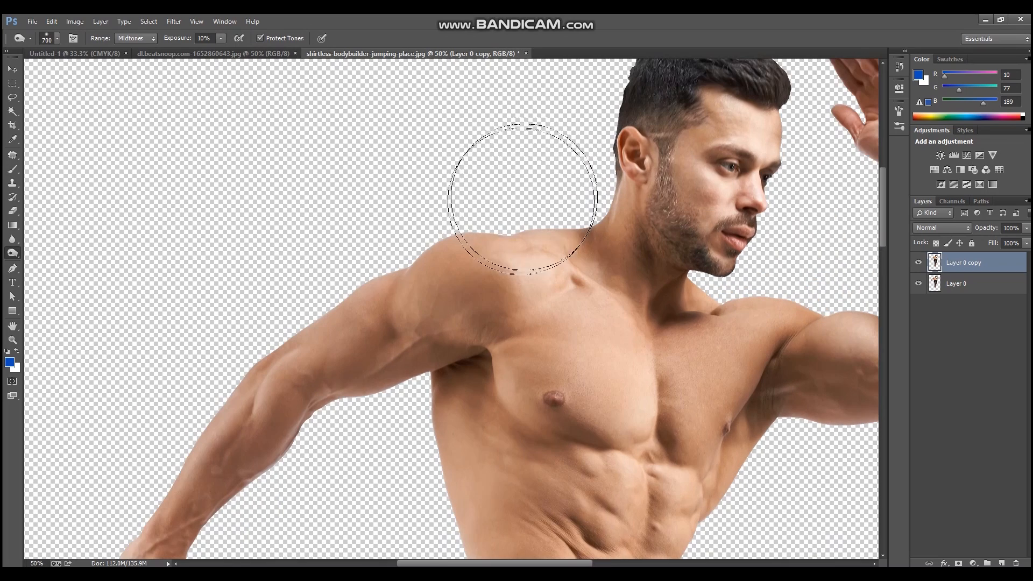
key("0")
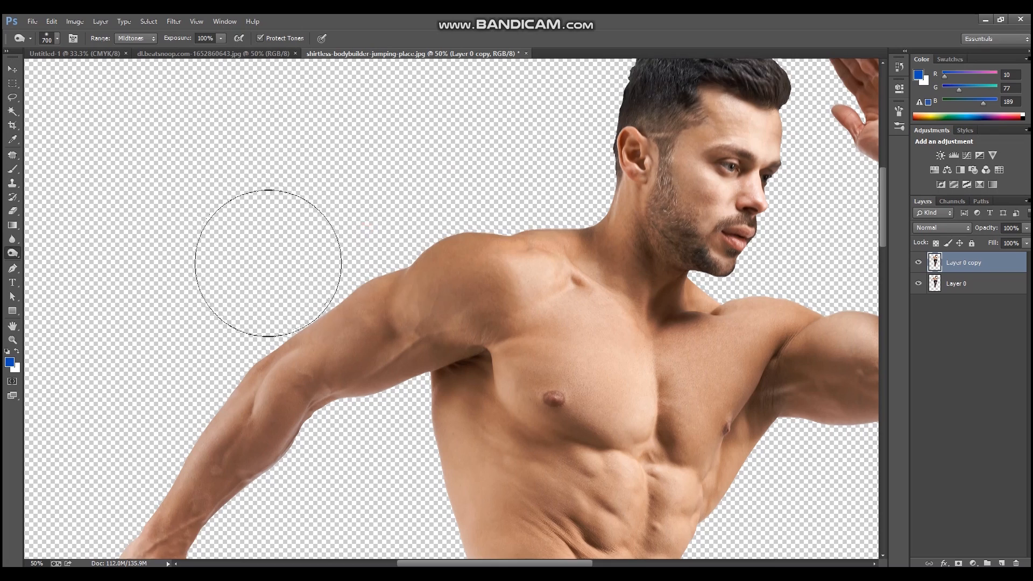
Burn along the outer edges of the man's arms, torso, trousers, shoulders and head, reducing the brush to 400 px and 200 px for tighter areas
scroll(265, 258, "down", 2)
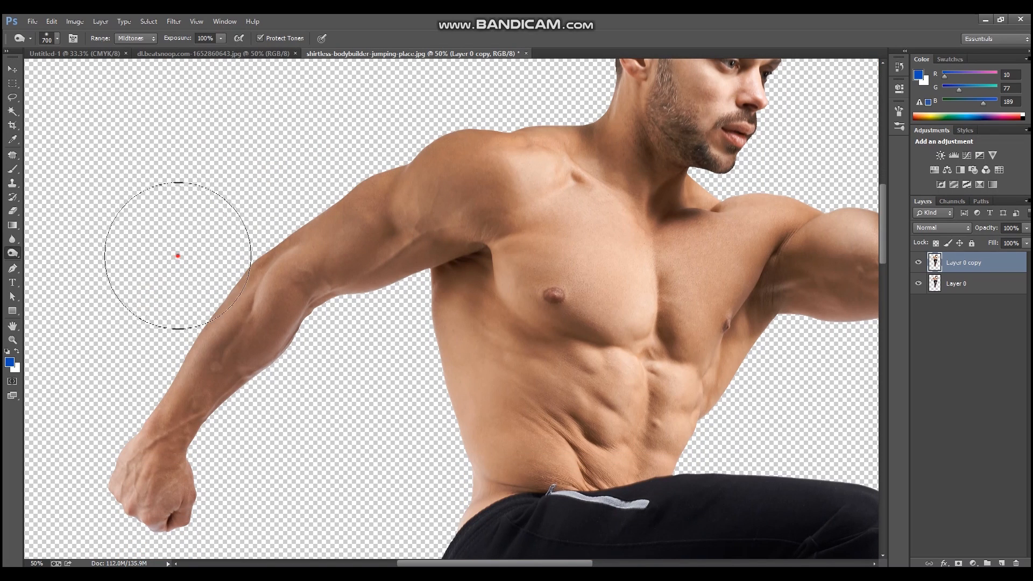
scroll(362, 404, "up", 1)
key("bracketleft")
key("bracketleft")
key("bracketleft")
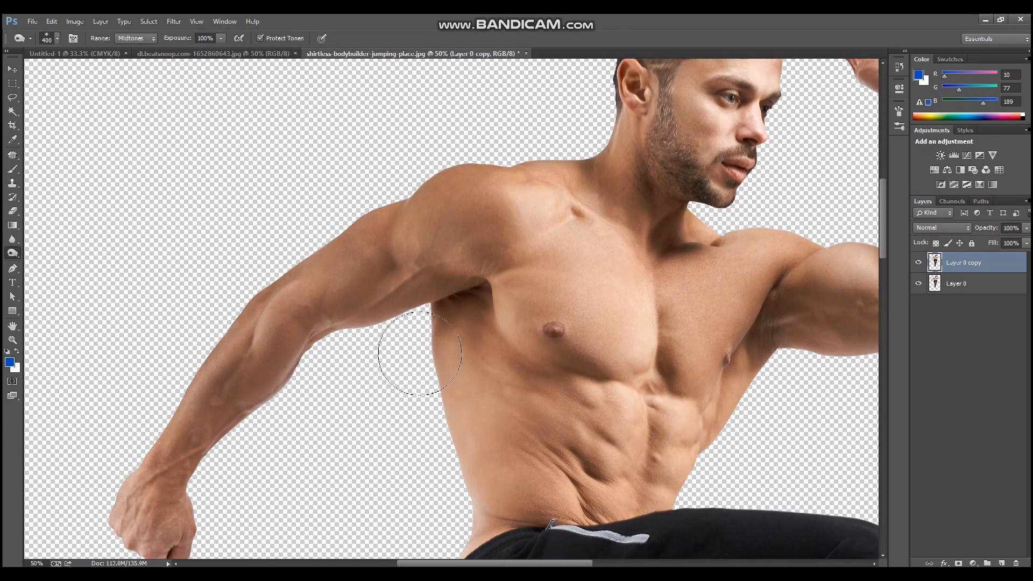
scroll(415, 376, "down", 4)
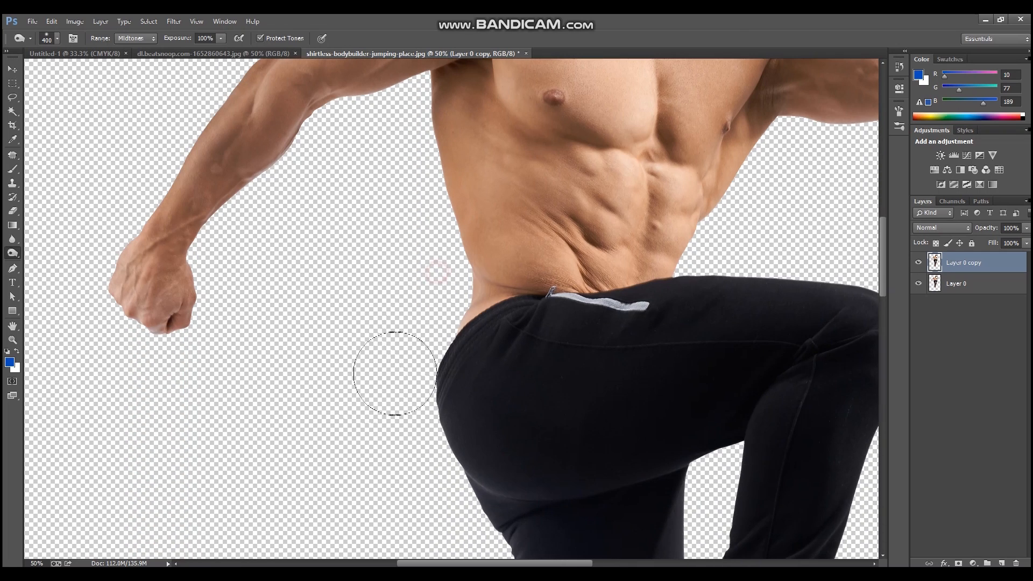
left_click_drag(569, 302, 406, 376)
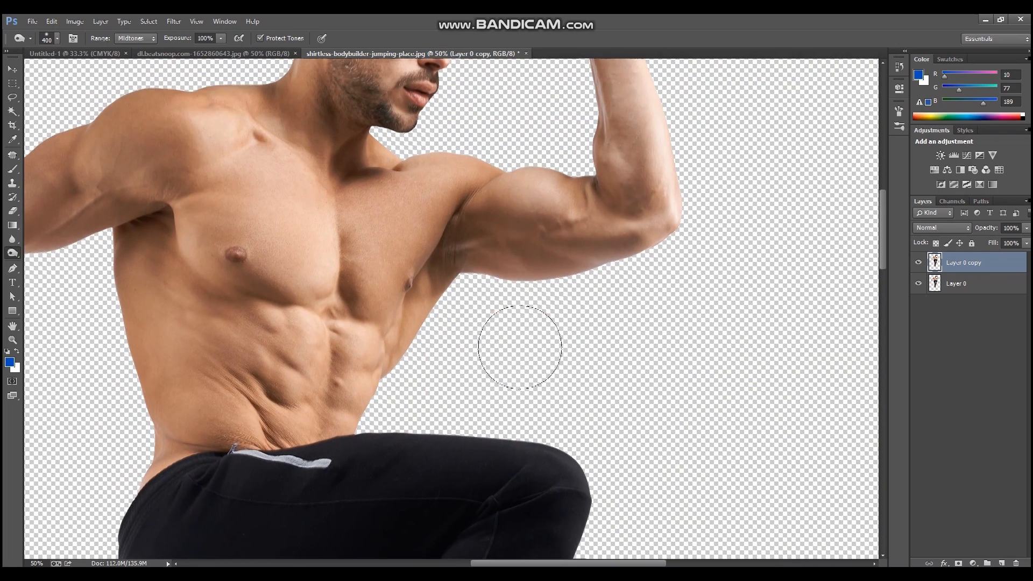
scroll(496, 355, "up", 1)
scroll(531, 346, "up", 5)
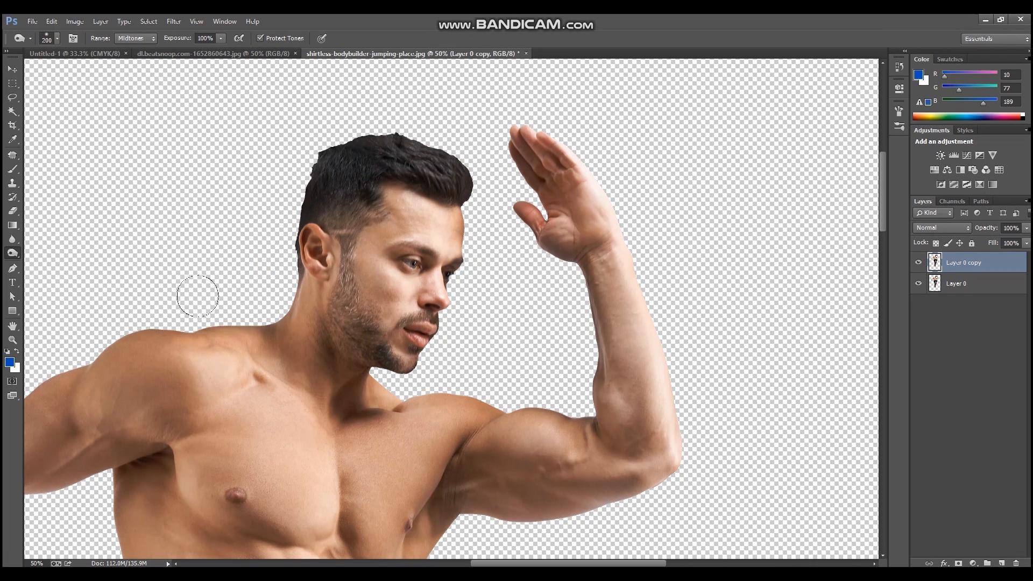
left_click_drag(195, 295, 508, 86)
key("v")
key("ctrl+0")
Duplicate the burned layer and desaturate the new copy
left_click_drag(449, 120, 484, 135)
left_click_drag(485, 142, 486, 205)
key("ctrl+j")
key("ctrl+shift+u")
scroll(484, 198, "up", 5)
Set the desaturated copy's blend mode to Overlay and compare the image with that layer hidden and shown
left_click(927, 229)
left_click(930, 233)
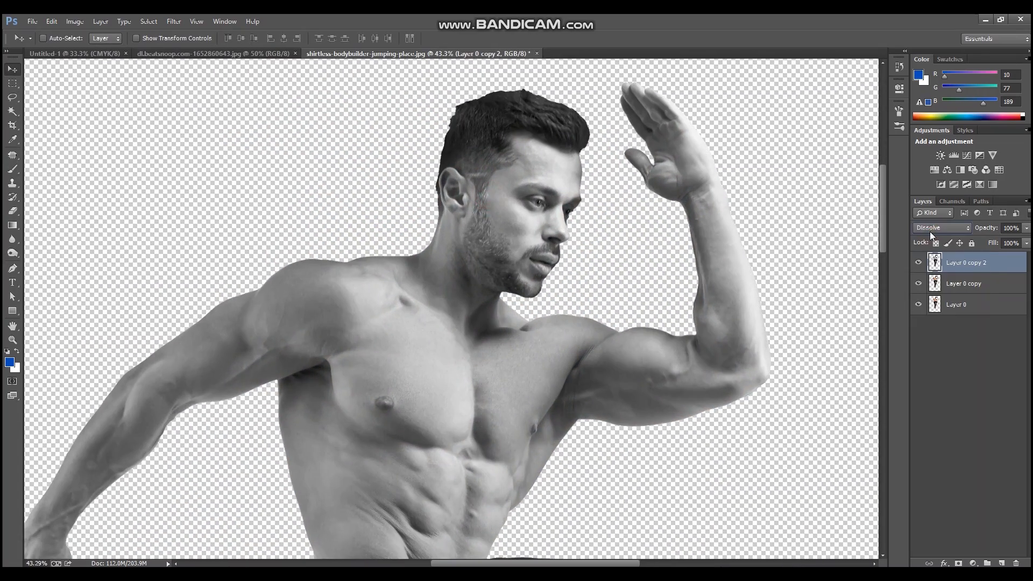
key("Down")
key("Down")
key("Down")
key("Down")
key("Down")
key("Down")
key("Down")
key("Down")
key("Down")
key("Down")
key("Down")
left_click(920, 263)
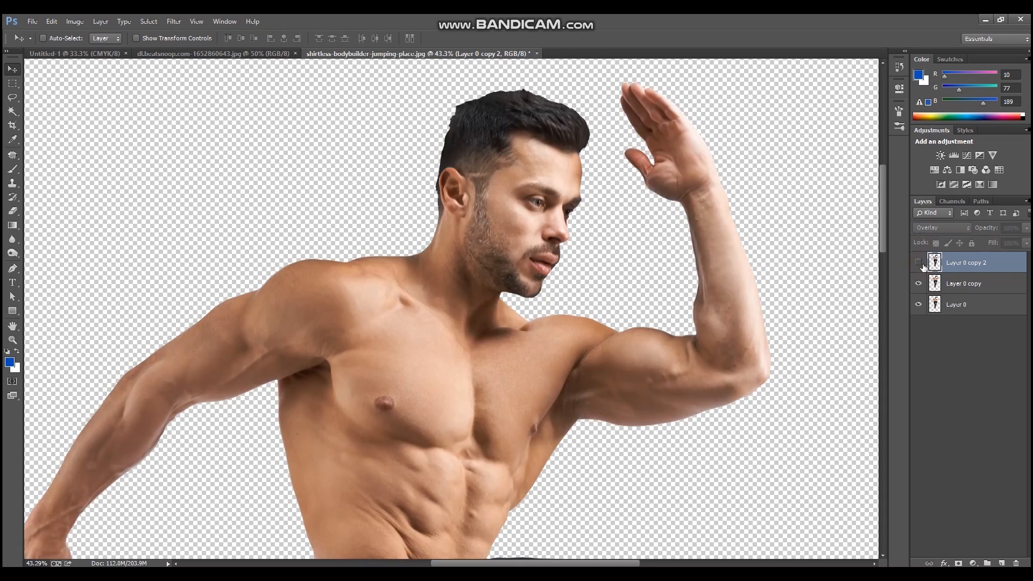
left_click(919, 263)
left_click(920, 263)
left_click(920, 263)
scroll(372, 321, "down", 3)
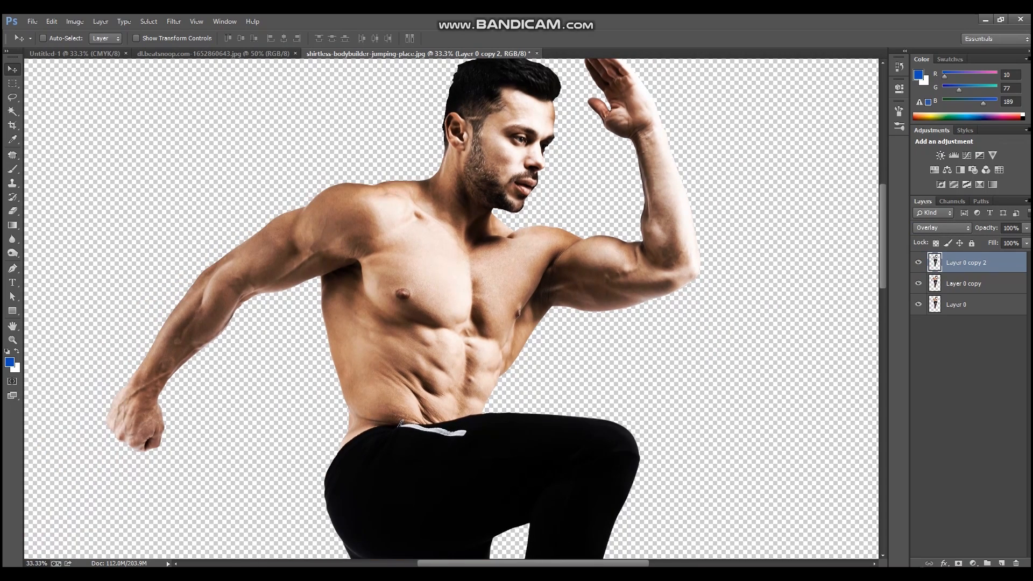
Add a mask to the Overlay layer and erase the effect over the face, chest, abdomen, trousers and lower legs
scroll(672, 374, "up", 2)
key("e")
left_click(957, 563)
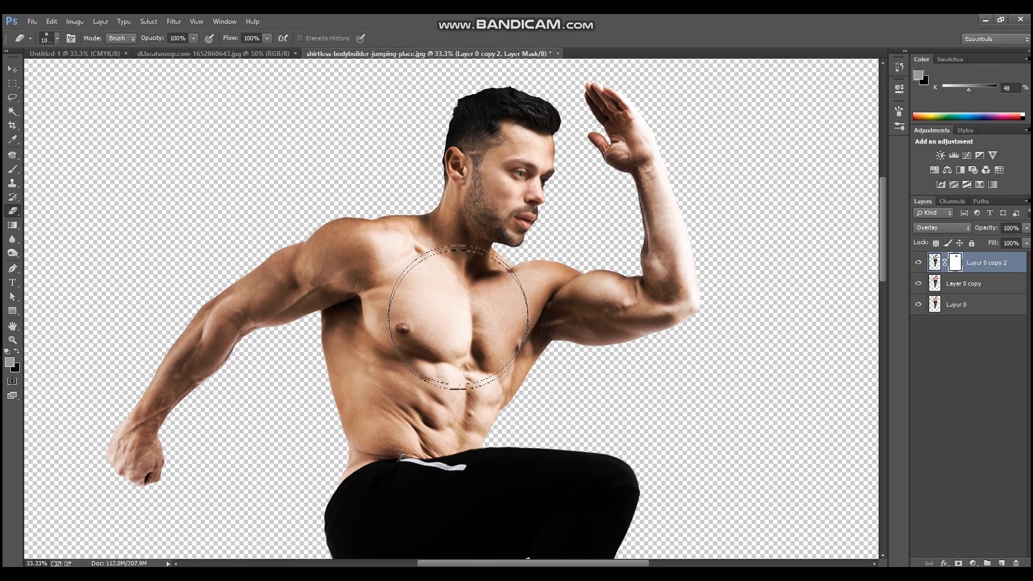
scroll(533, 457, "down", 3)
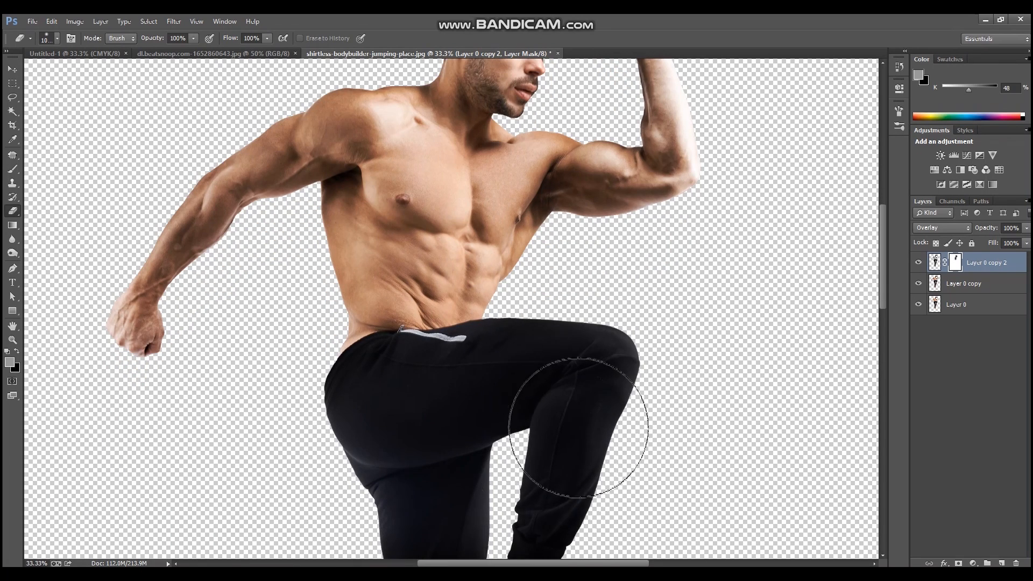
scroll(563, 444, "down", 8)
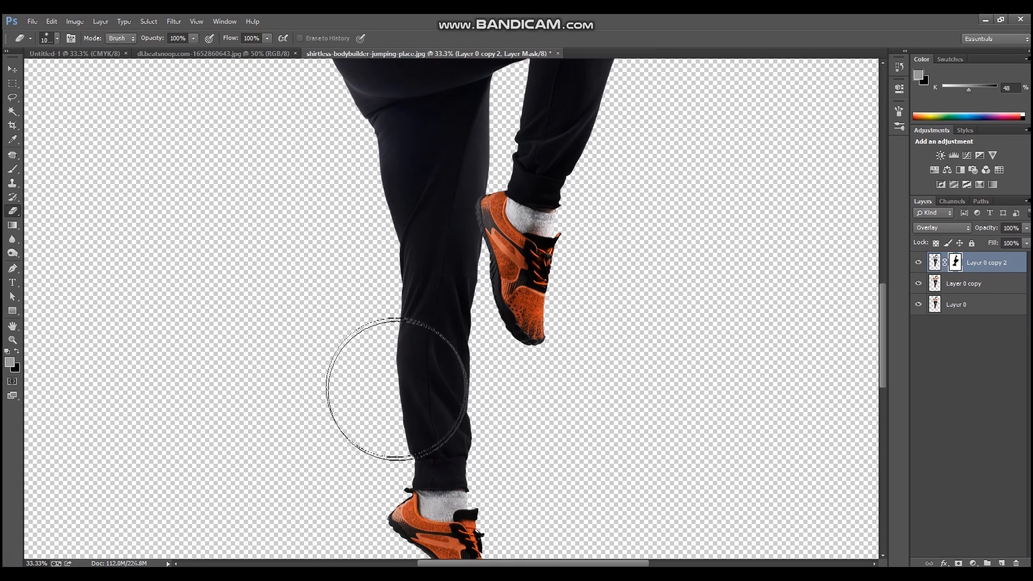
scroll(683, 301, "up", 15)
Compare the image with the Overlay layer hidden and shown, and erase the effect over the hair on its mask
key("v")
left_click(919, 264)
left_click(919, 264)
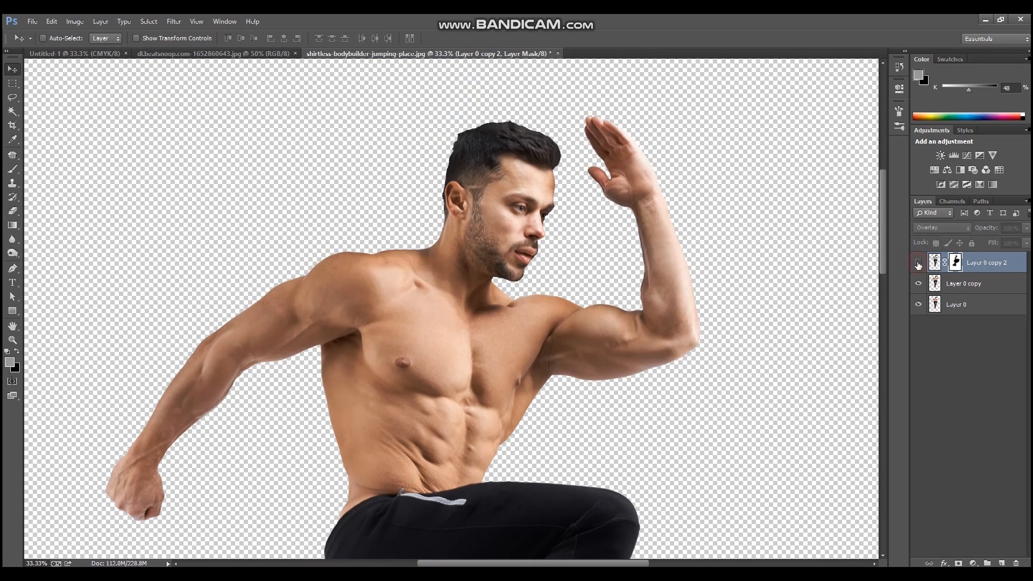
left_click(919, 264)
left_click(918, 263)
left_click(919, 263)
key("e")
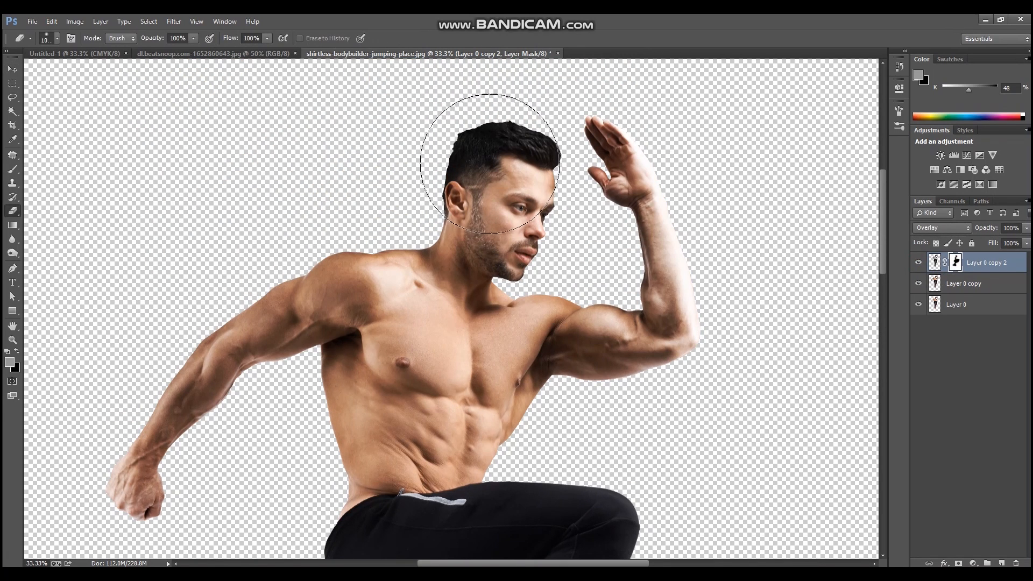
key("v")
scroll(505, 327, "down", 1)
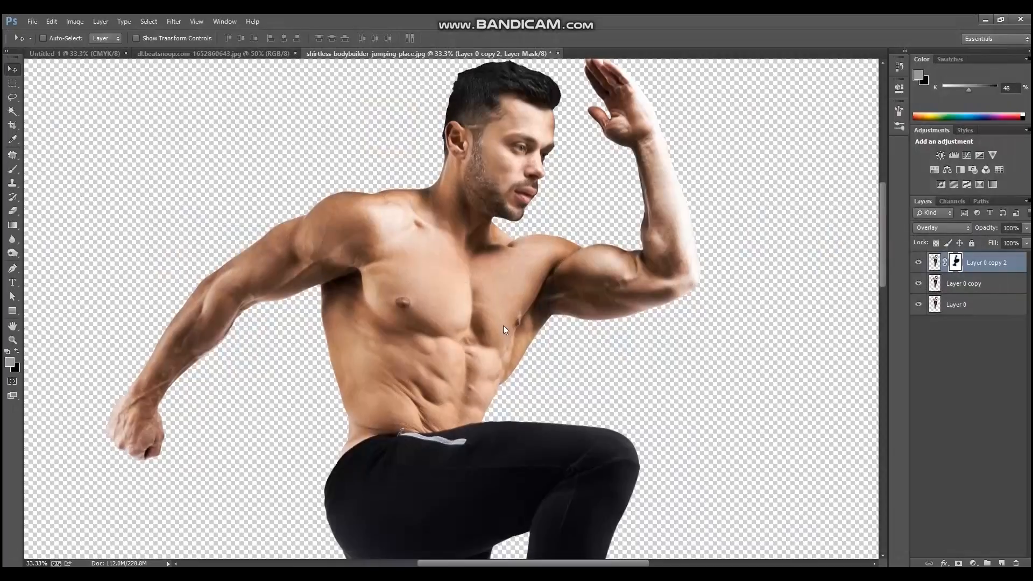
Extend the canvas sideways around the jumping man with the Crop tool
key("ctrl+0")
left_click_drag(383, 92, 510, 317)
left_click_drag(505, 261, 549, 320)
key("c")
left_click_drag(612, 309, 672, 308)
key("Return")
Select all three figure layers and shift the man slightly to the right on the canvas
key("v")
left_click_drag(396, 150, 584, 437)
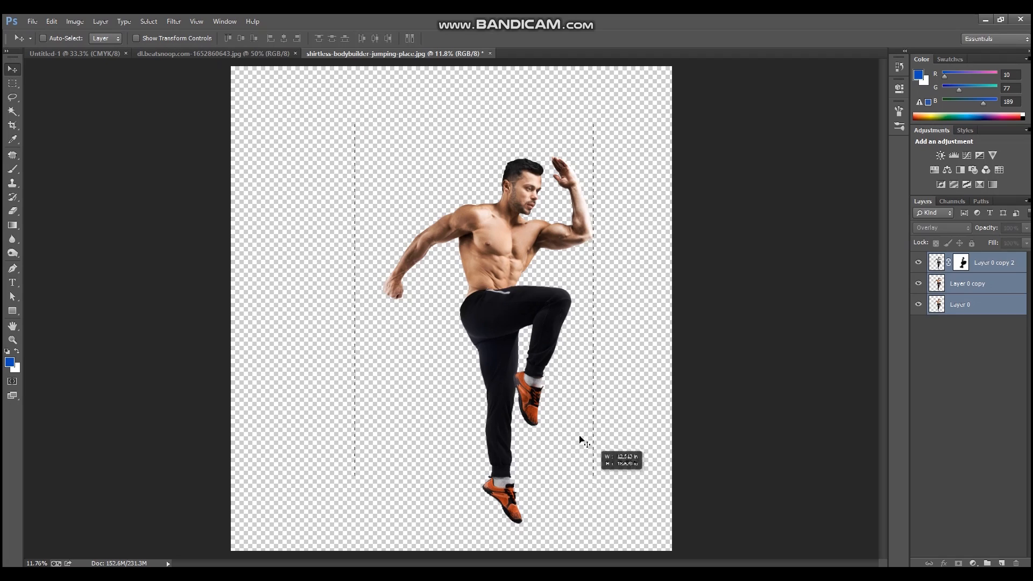
left_click_drag(507, 308, 526, 308)
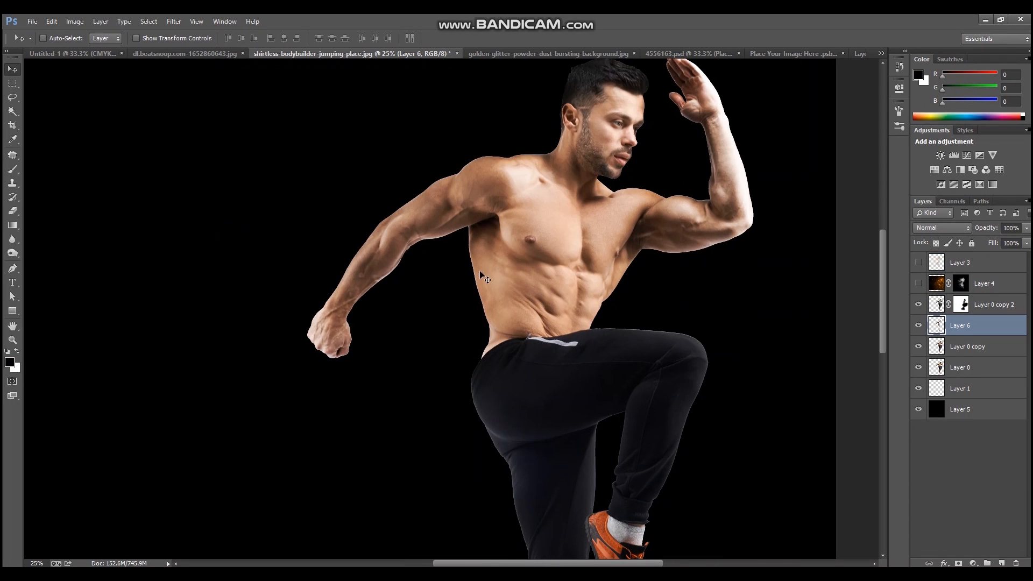
Make a trail of Layer 6 copies stretching left behind the man and merge the copies into one layer
left_click_drag(480, 270, 225, 293)
scroll(977, 408, "down", 3)
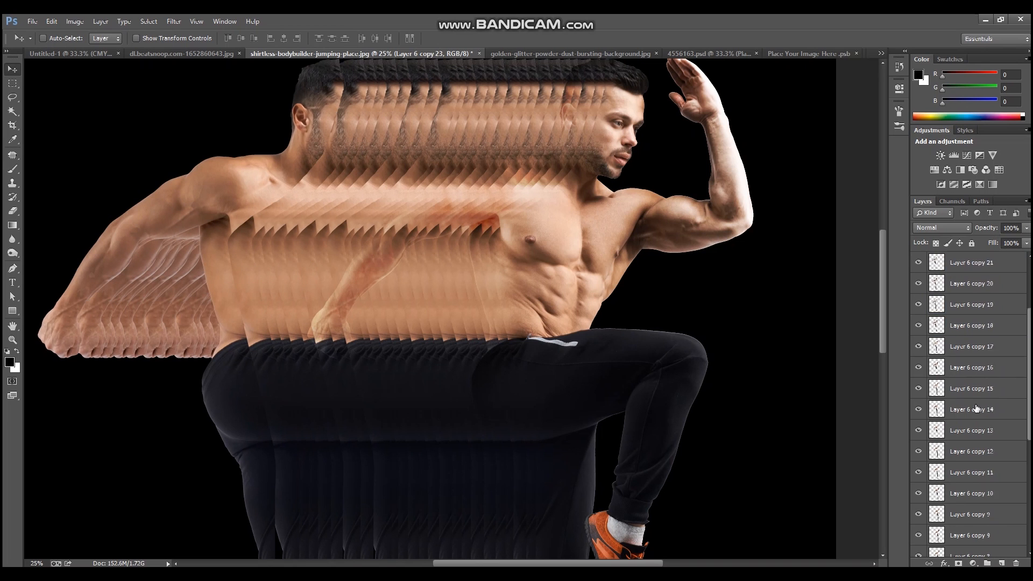
left_click(979, 500, "shift")
key("ctrl+e")
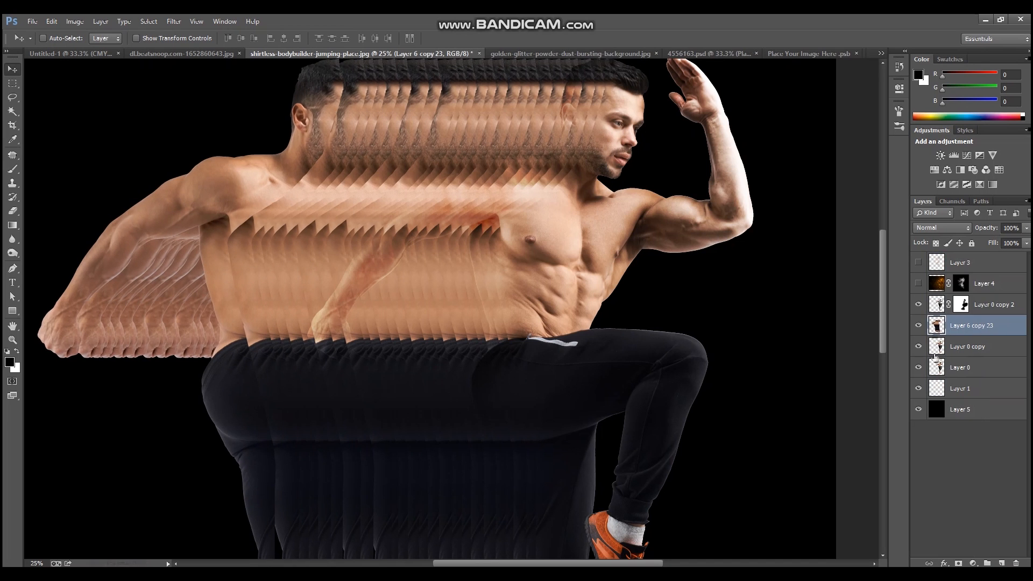
Apply a Gaussian Blur to the merged trail layer
scroll(377, 269, "up", 2)
left_click(174, 21)
mouse_move(210, 169)
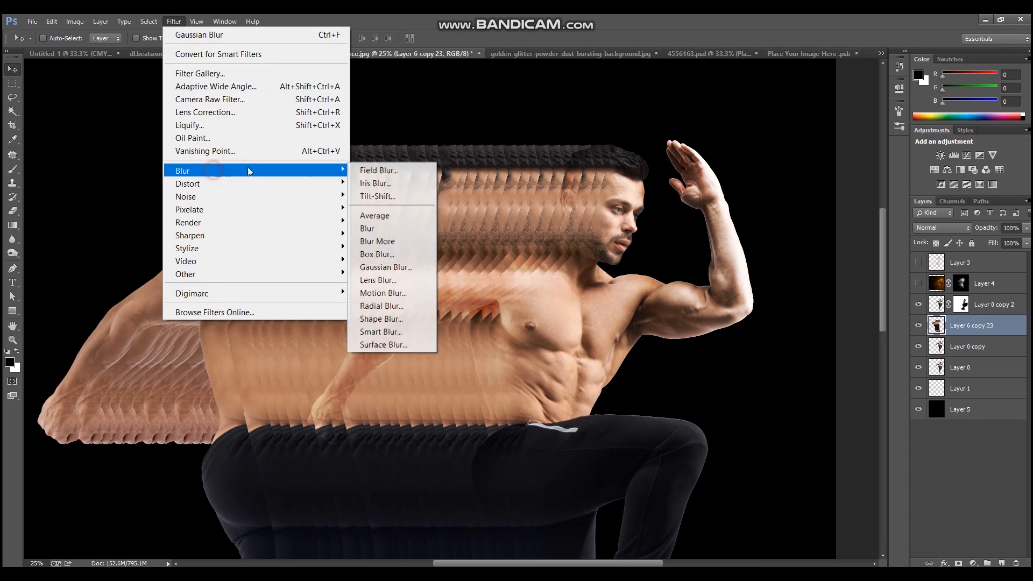
left_click(395, 266)
left_click(574, 167)
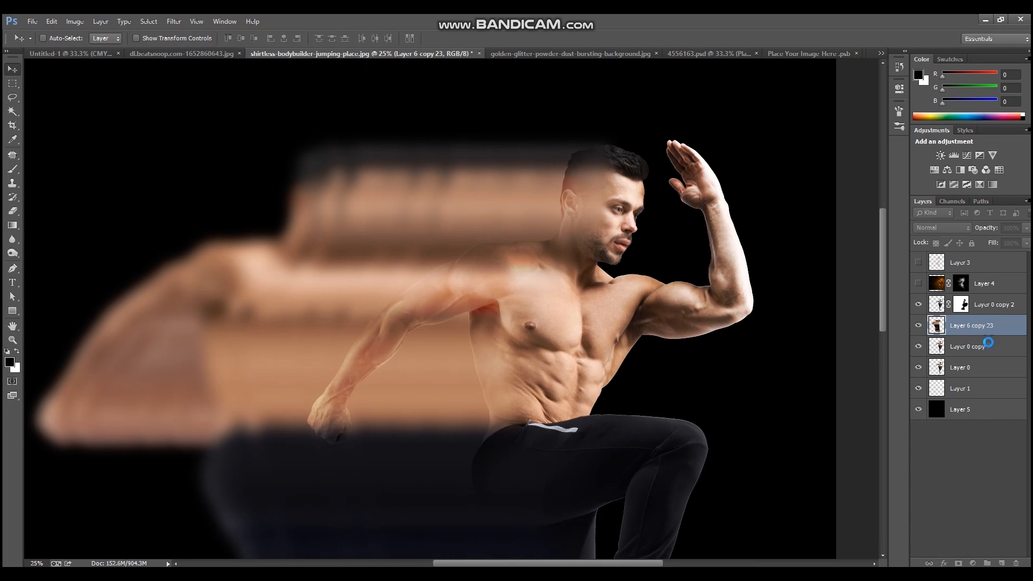
Copy Layer 4's smoke mask onto the blurred trail layer and inspect the smoke around the figure
left_click_drag(962, 284, 961, 326, "alt")
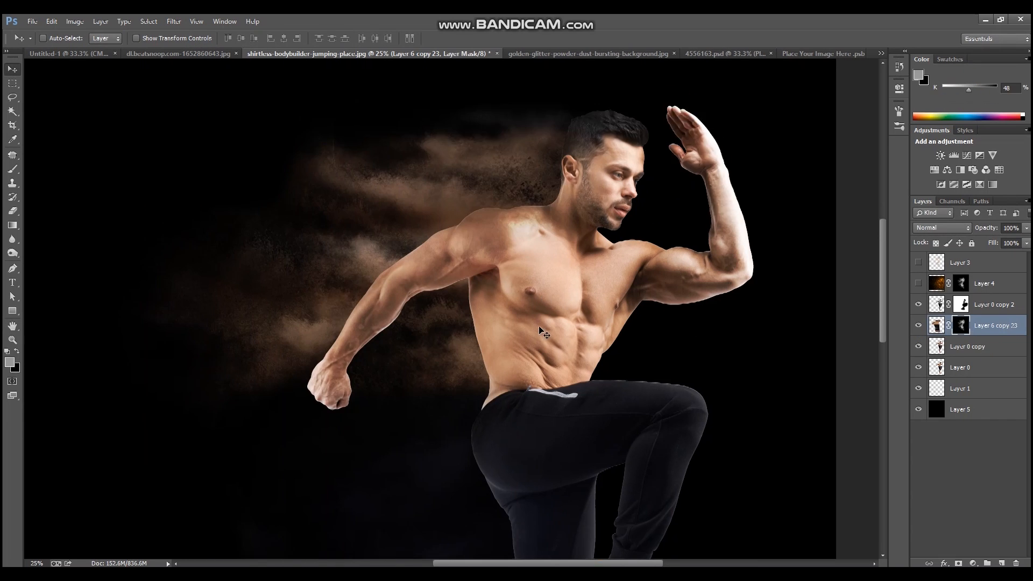
scroll(574, 367, "down", 5)
scroll(574, 367, "down", 3)
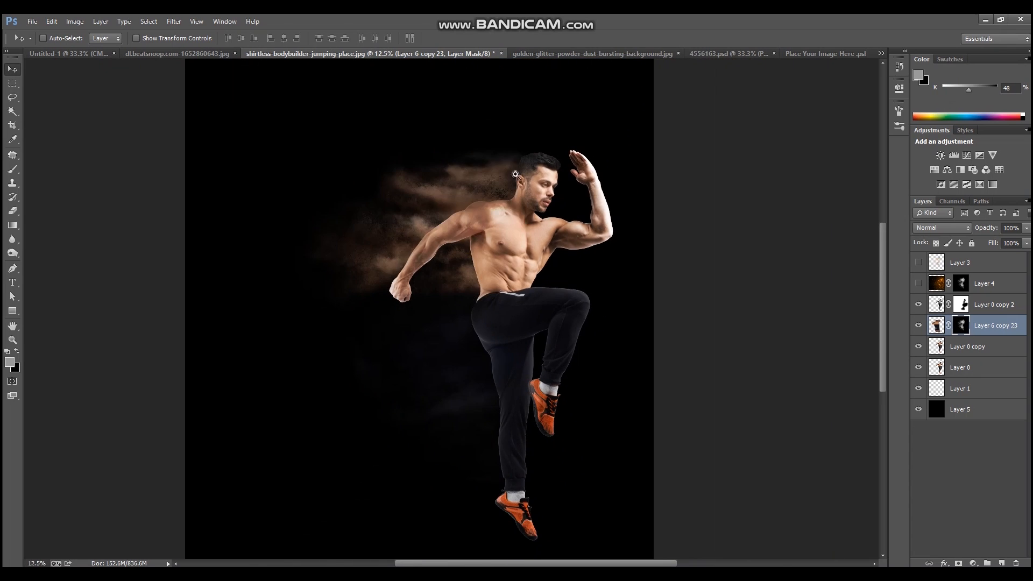
scroll(484, 288, "up", 4)
scroll(611, 353, "down", 6)
scroll(574, 376, "up", 1)
scroll(482, 344, "down", 1)
Brighten the dark smoke trail behind the hips and legs on the trail layer's image with the Dodge tool at 100% exposure
left_click(937, 325)
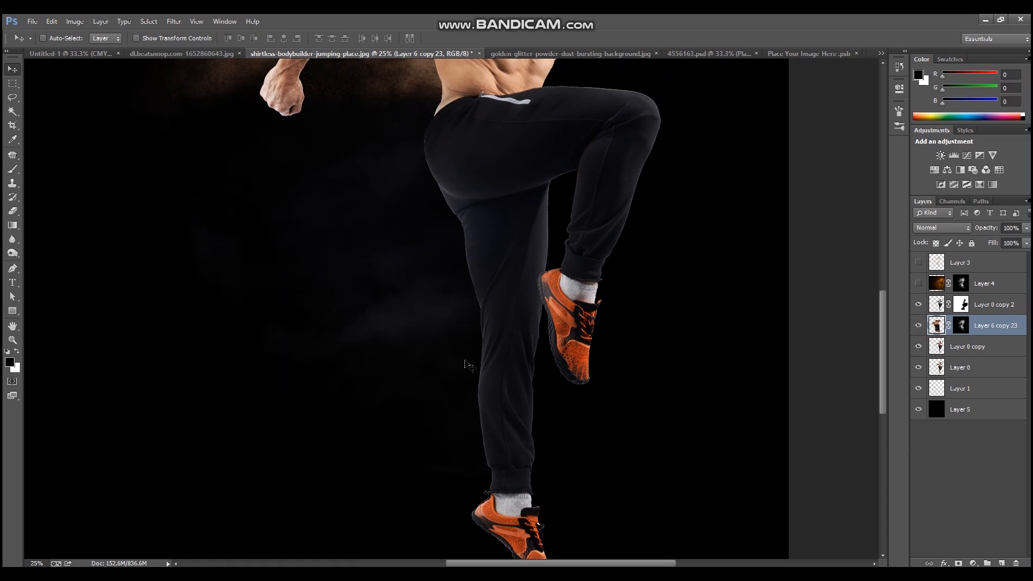
left_click(17, 259)
left_click(56, 250)
mouse_move(290, 397)
left_mouse_down()
mouse_move(355, 341)
mouse_move(382, 346)
mouse_move(364, 215)
mouse_move(452, 262)
mouse_move(512, 454)
left_mouse_up()
mouse_move(473, 163)
left_mouse_down()
mouse_move(477, 215)
mouse_move(446, 219)
left_mouse_up()
left_click_drag(438, 139, 530, 207)
mouse_move(469, 154)
left_mouse_down()
mouse_move(547, 413)
mouse_move(545, 476)
left_mouse_up()
mouse_move(445, 344)
left_mouse_down()
mouse_move(349, 350)
mouse_move(365, 240)
mouse_move(109, 328)
left_mouse_up()
left_click_drag(468, 452, 619, 478)
scroll(539, 429, "up", 2)
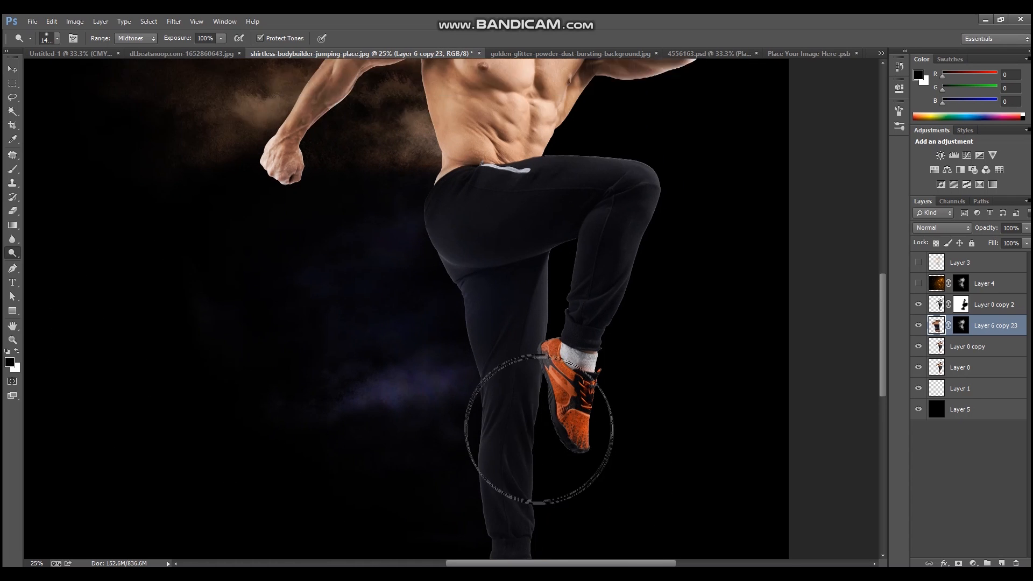
scroll(442, 366, "up", 2)
scroll(242, 312, "up", 2)
left_click_drag(431, 161, 498, 120)
scroll(414, 376, "up", 2)
scroll(343, 431, "down", 5)
mouse_move(442, 478)
left_mouse_down()
mouse_move(456, 438)
mouse_move(464, 467)
left_mouse_up()
scroll(441, 387, "down", 2)
left_click_drag(406, 254, 377, 222)
scroll(344, 301, "down", 4)
left_click_drag(467, 353, 398, 404)
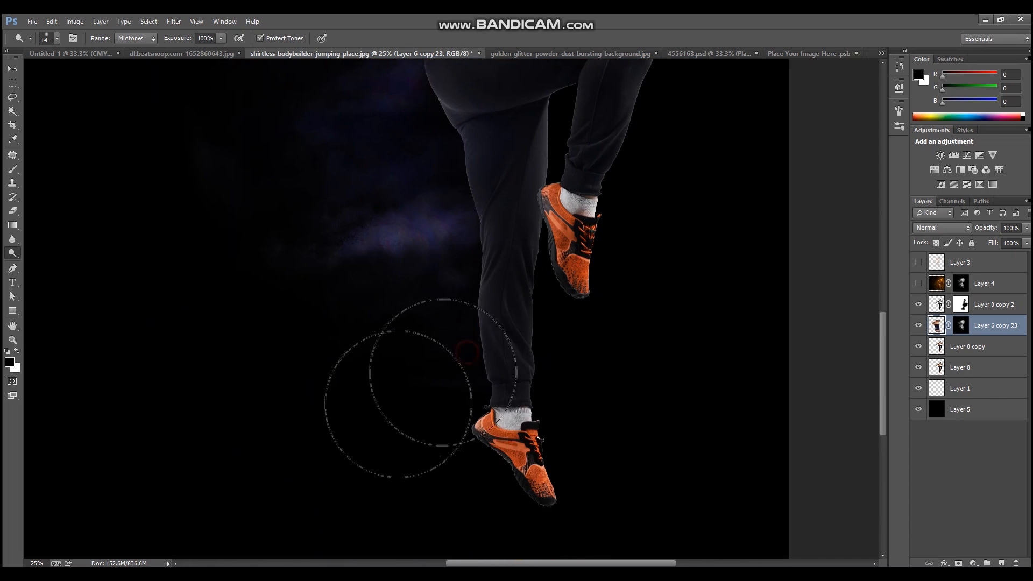
key("v")
key("ctrl+minus")
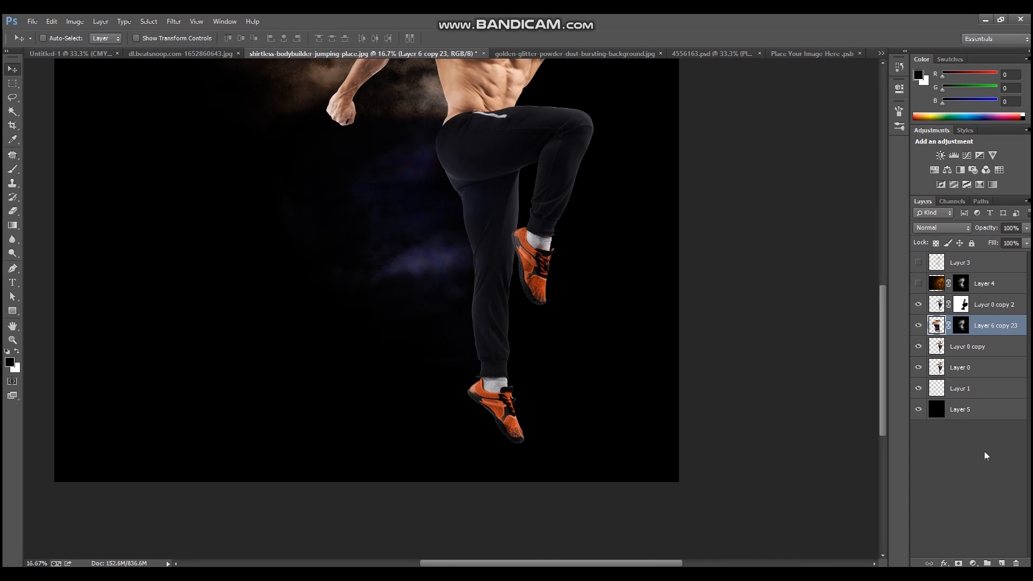
Unlink the trail layer's mask and transform it on its own, shifting the smoke down toward the lower shoe
left_click(955, 328)
key("ctrl+t")
left_click_drag(450, 387, 459, 420)
key("Return")
left_click(918, 305)
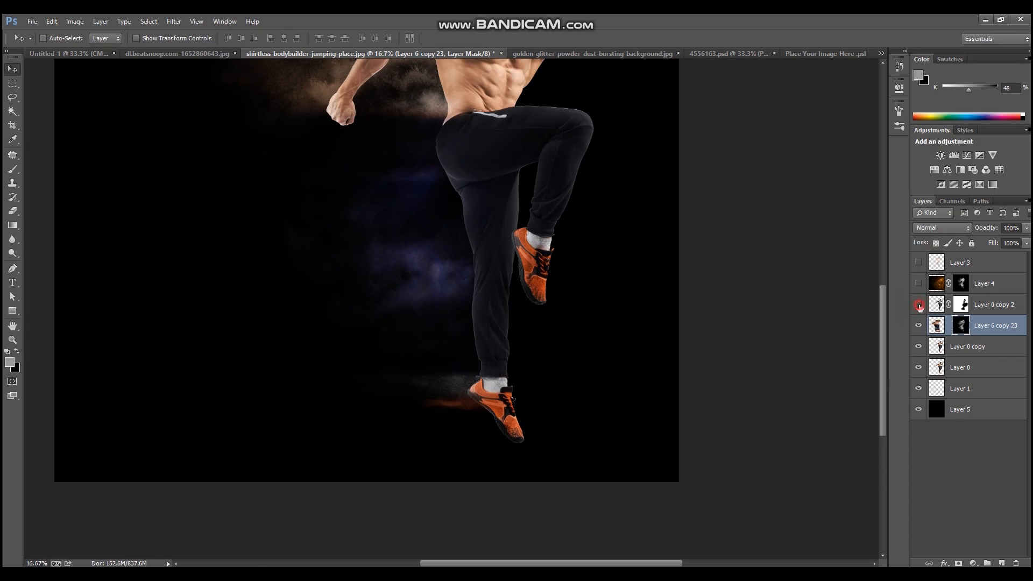
scroll(514, 393, "up", 4)
scroll(512, 392, "up", 1)
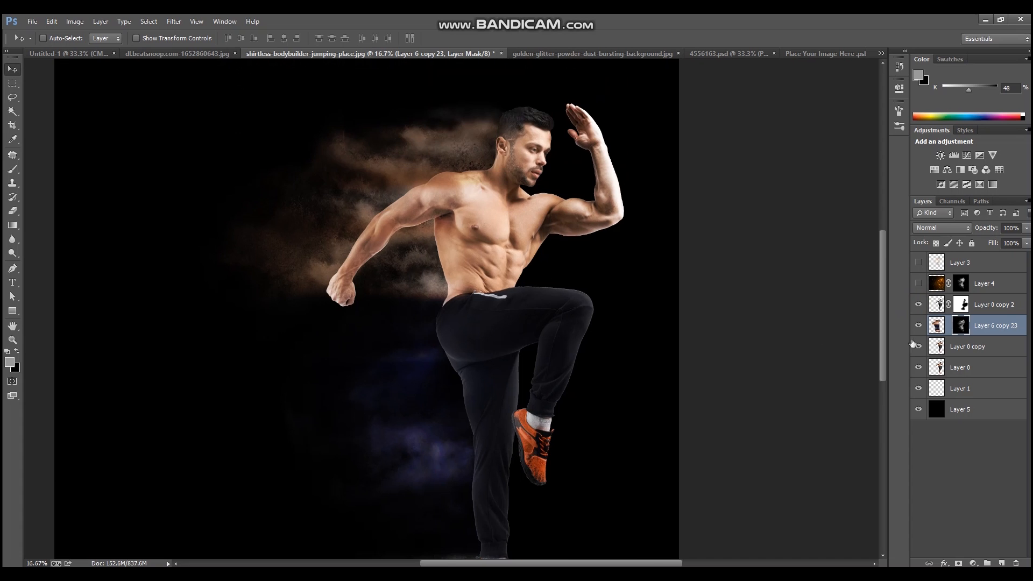
Add a mask to Layer 0 copy and erase the edge of the neck and rear shoulder with a 250 px eraser
left_click(963, 349)
scroll(408, 161, "up", 2)
scroll(633, 161, "up", 2)
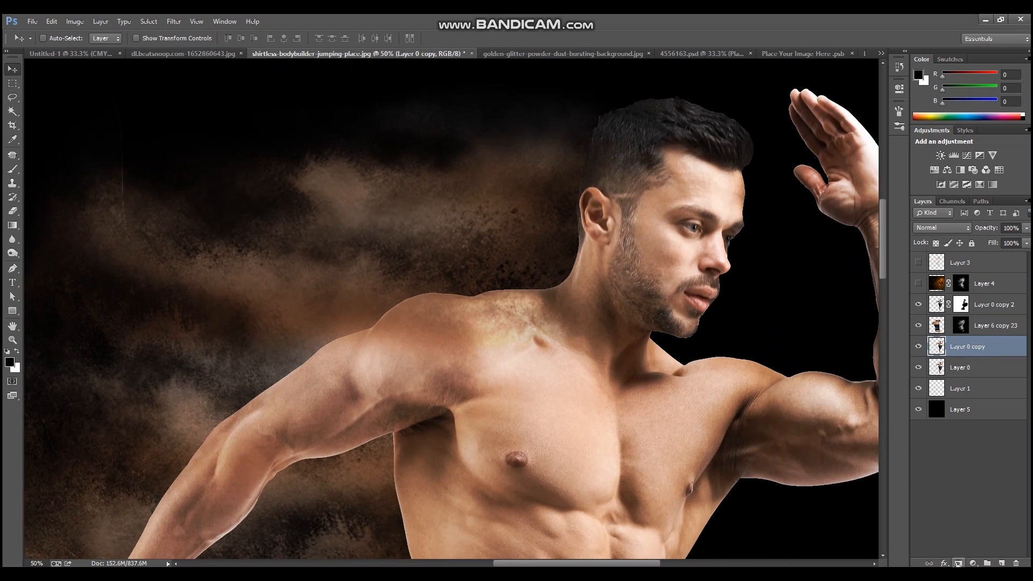
left_click(958, 563)
key("e")
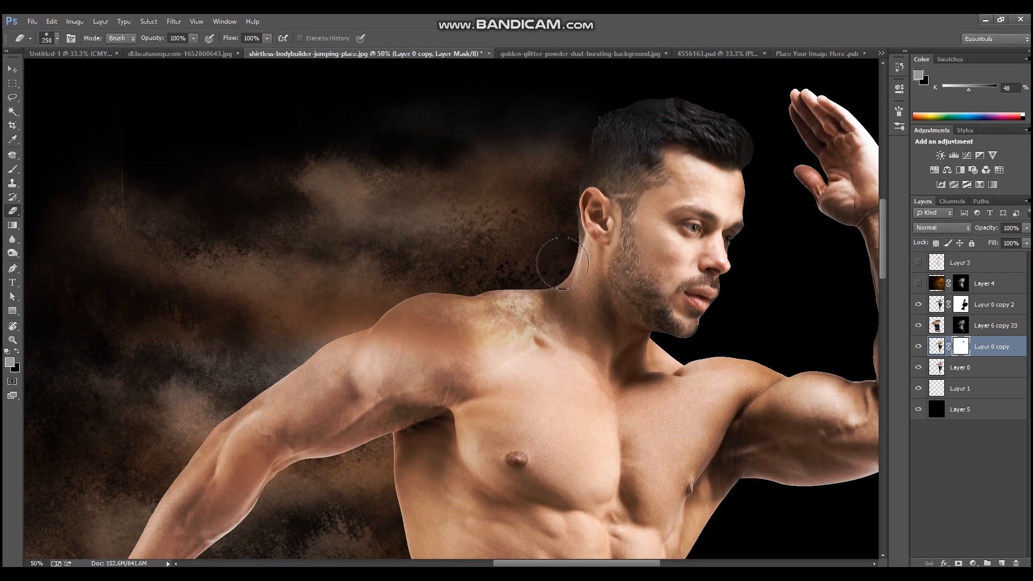
left_click_drag(501, 282, 375, 301)
Hide Layer 0 copy 2 and Layer 0, and erase the back of the hair on Layer 0 copy's mask
left_click(918, 305)
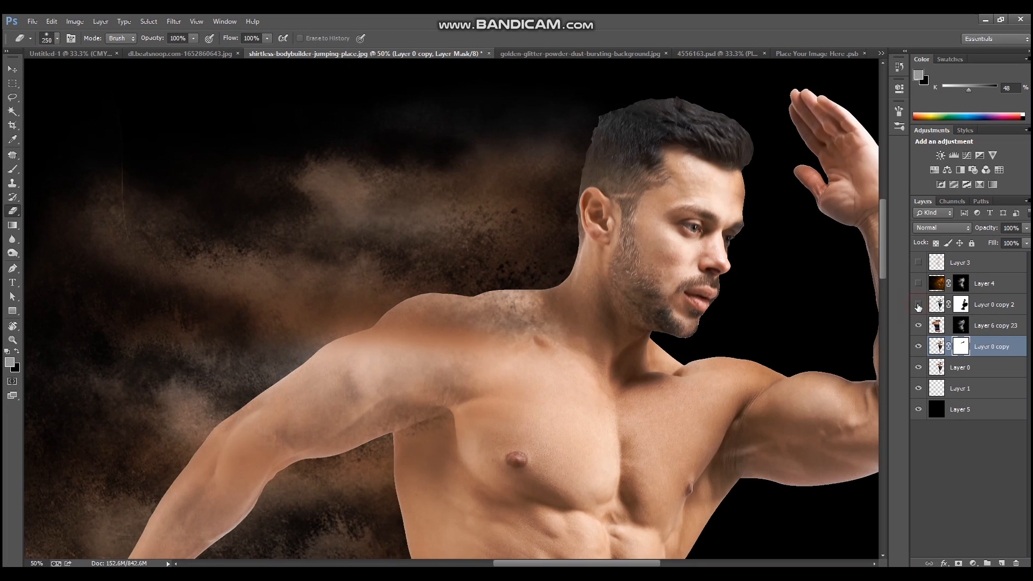
left_click(919, 367)
left_click(574, 134)
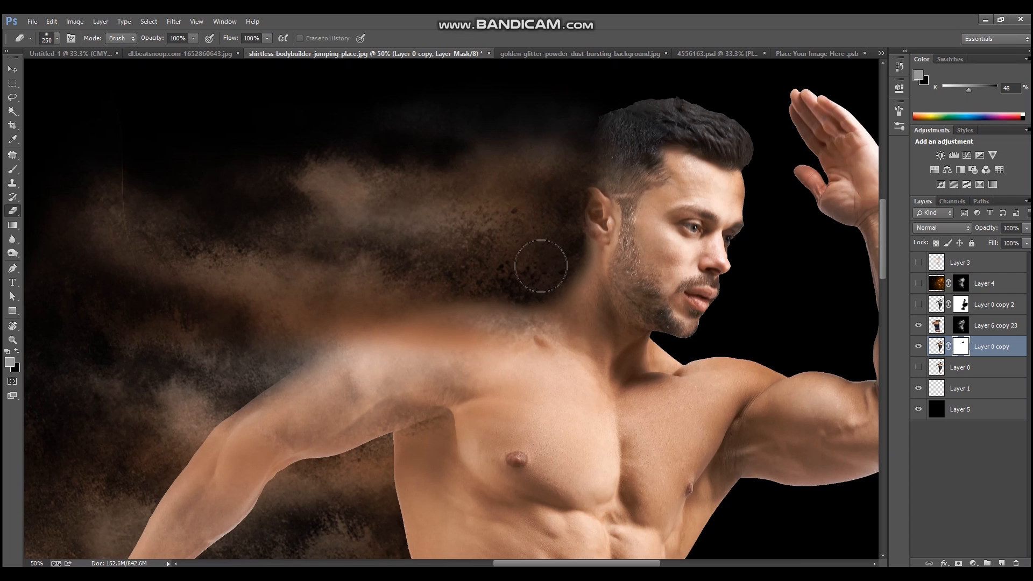
Erase the outer edge of the rear forearm down to the fist on Layer 0 copy's mask with a 150 px eraser
scroll(377, 302, "down", 3)
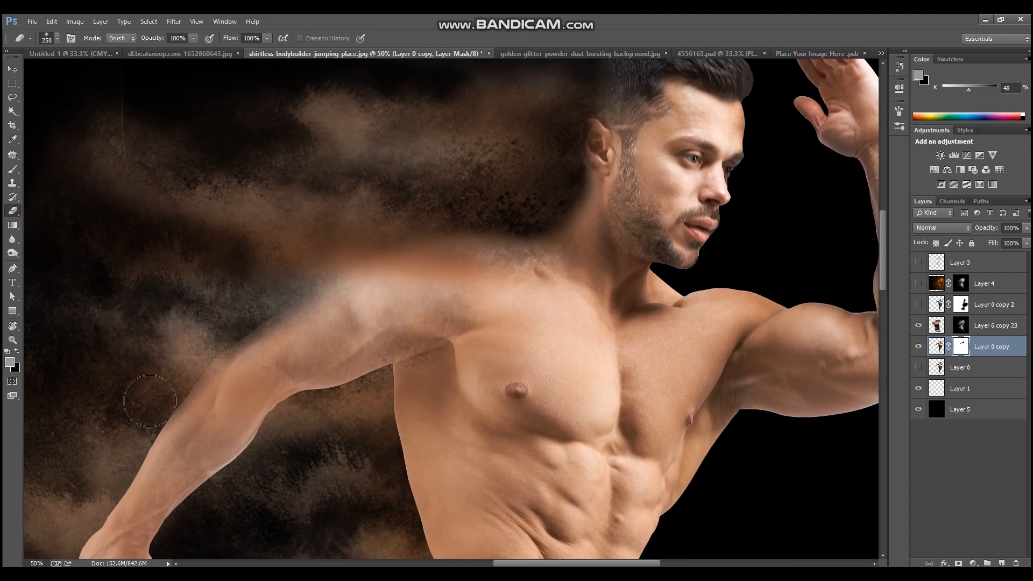
scroll(133, 418, "down", 5)
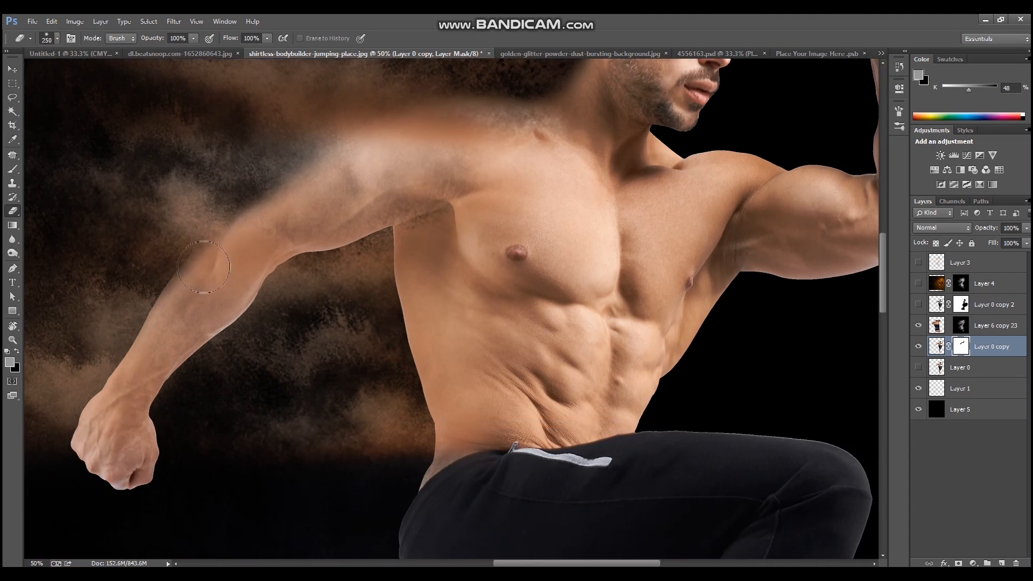
key("bracketleft")
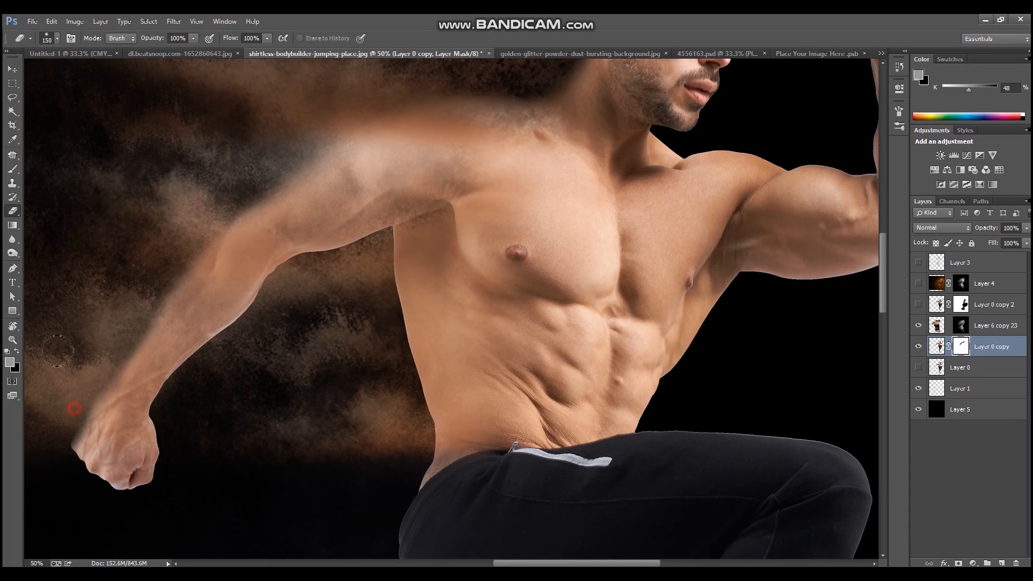
Fade the back of the torso on Layer 0 copy's mask with a 500 px eraser at 20% opacity
left_click_drag(398, 358, 406, 397)
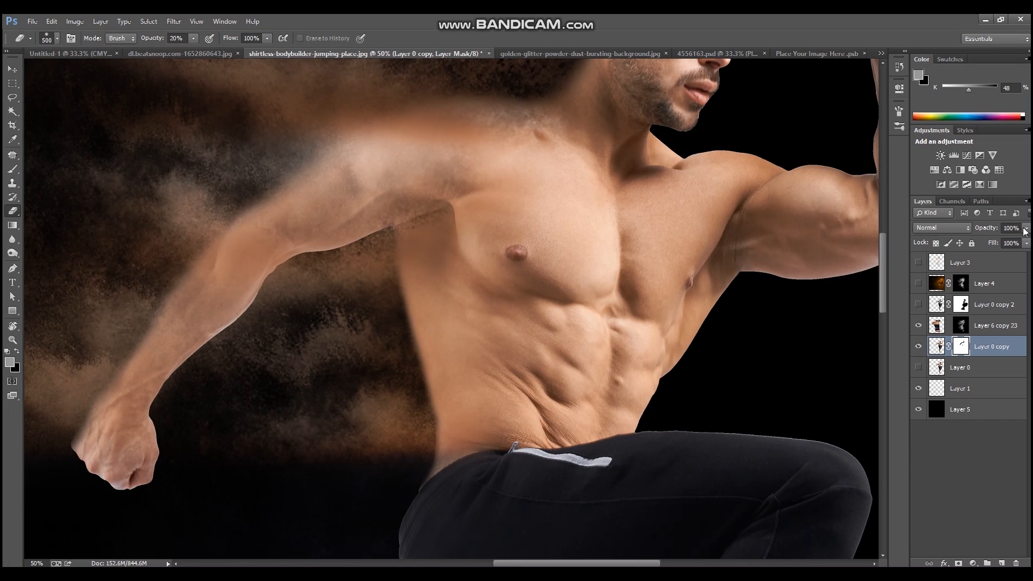
mouse_move(407, 284)
left_mouse_down()
mouse_move(388, 428)
mouse_move(402, 307)
mouse_move(377, 290)
left_mouse_up()
left_click_drag(402, 384, 376, 458)
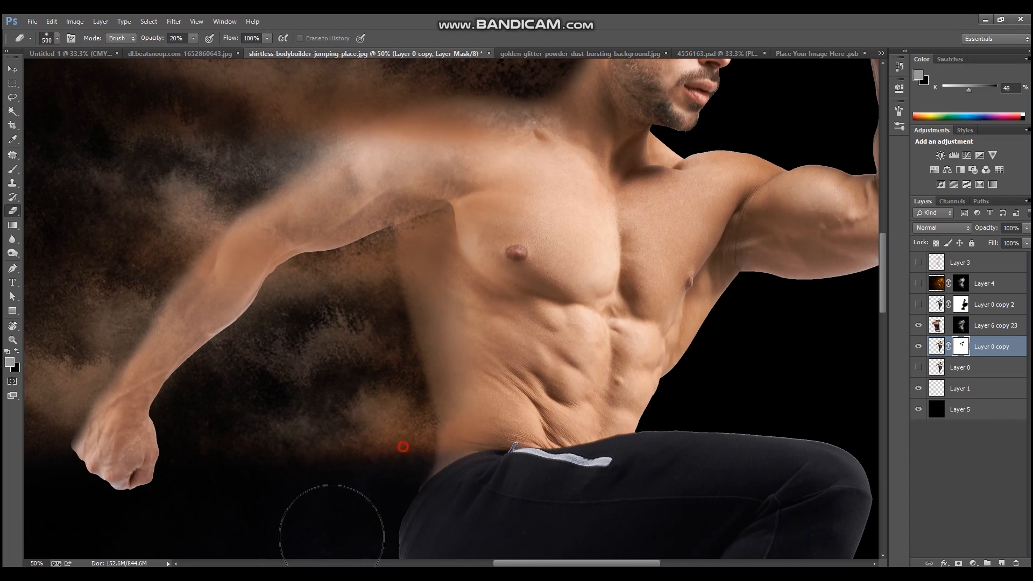
Erase the rear edge of the standing leg and the heel of the lower shoe, finishing with a 300 px eraser at 50% opacity
scroll(388, 275, "down", 8)
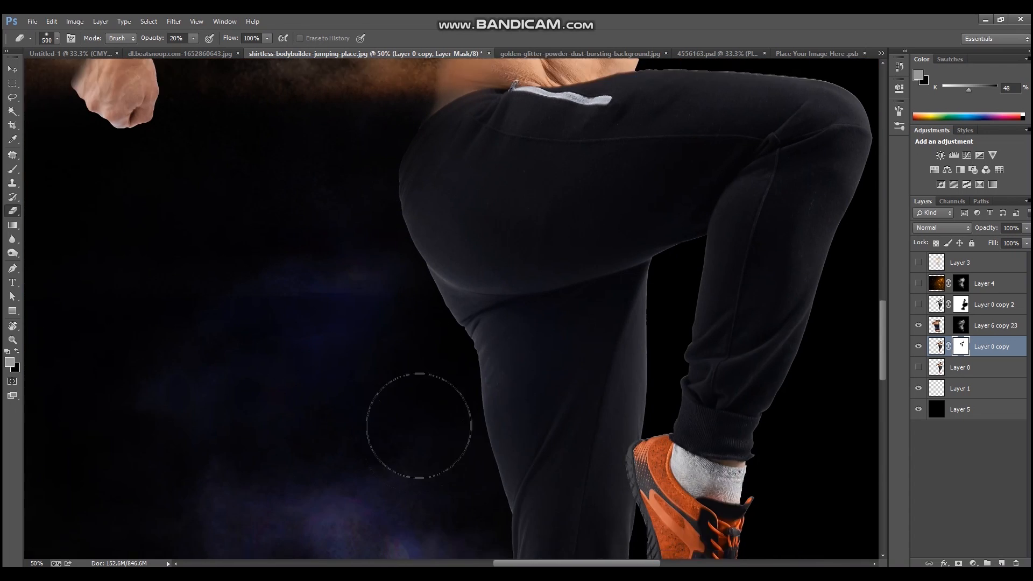
scroll(419, 425, "down", 2)
left_click_drag(440, 348, 463, 474)
scroll(484, 474, "down", 8)
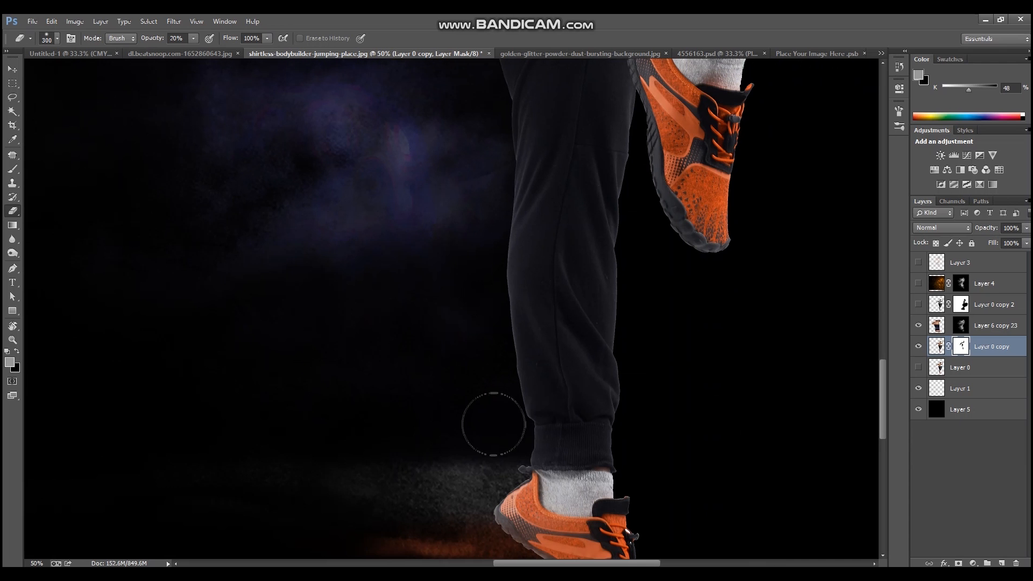
mouse_move(505, 368)
left_mouse_down()
mouse_move(496, 208)
mouse_move(482, 189)
left_mouse_up()
mouse_move(506, 487)
left_mouse_down()
mouse_move(516, 447)
mouse_move(501, 446)
left_mouse_up()
scroll(496, 479, "down", 2)
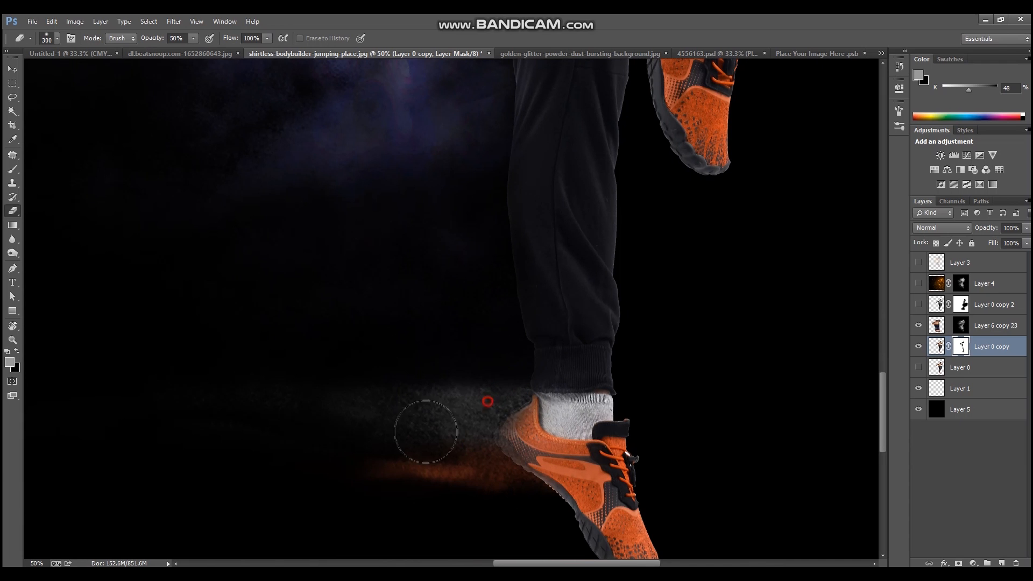
Fade the back of the trousers from the lower leg up to the hips with a 300 px eraser at 50% opacity
scroll(629, 279, "up", 2)
scroll(496, 260, "up", 3)
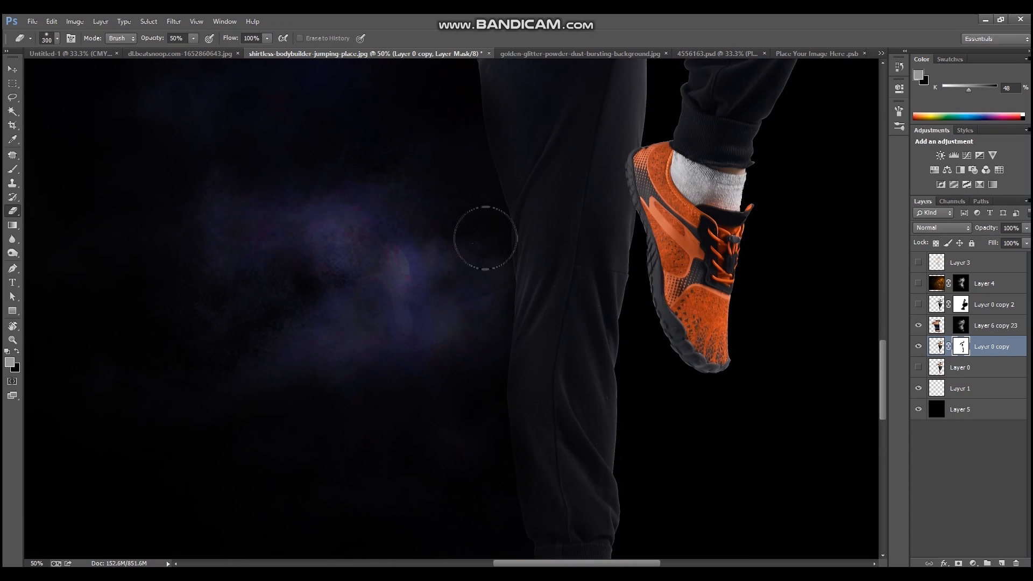
scroll(464, 183, "up", 3)
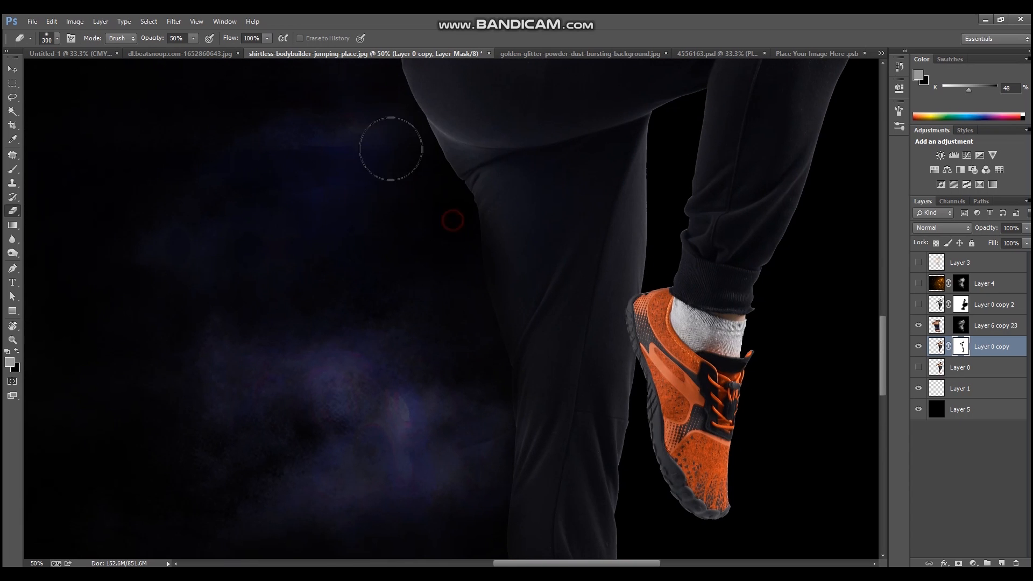
scroll(441, 255, "up", 2)
scroll(376, 305, "up", 4)
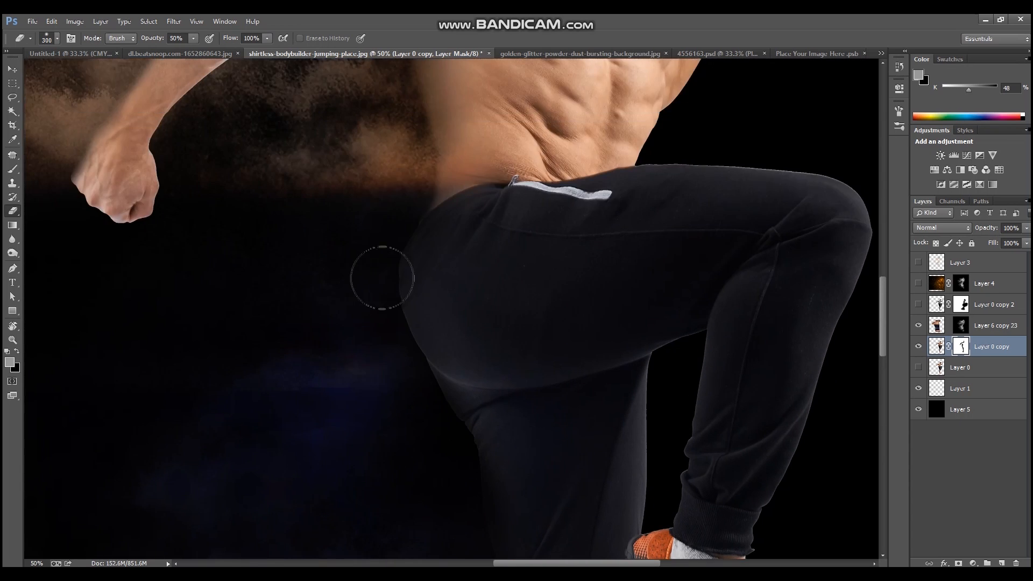
scroll(458, 475, "up", 1)
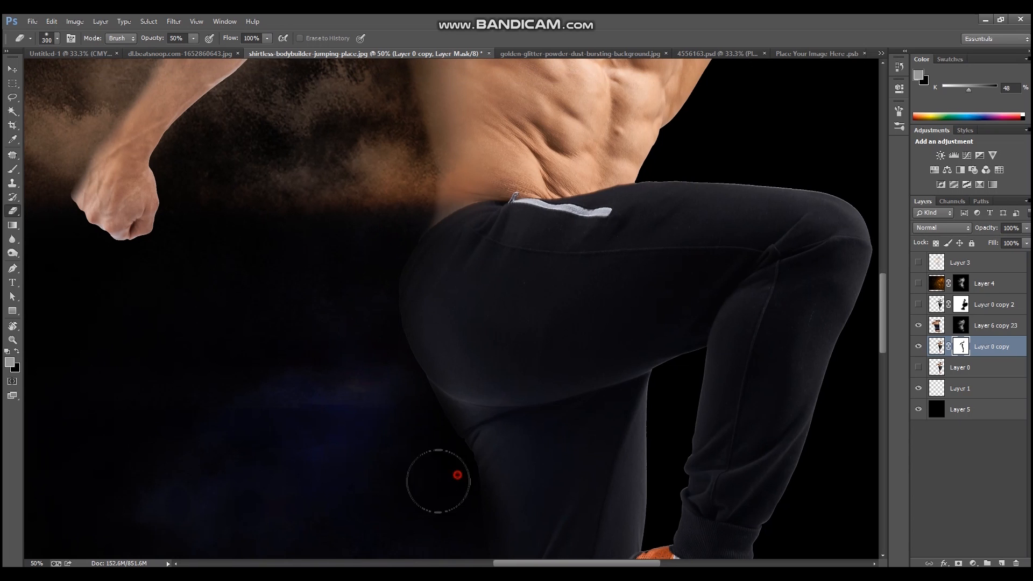
left_click_drag(742, 186, 511, 232)
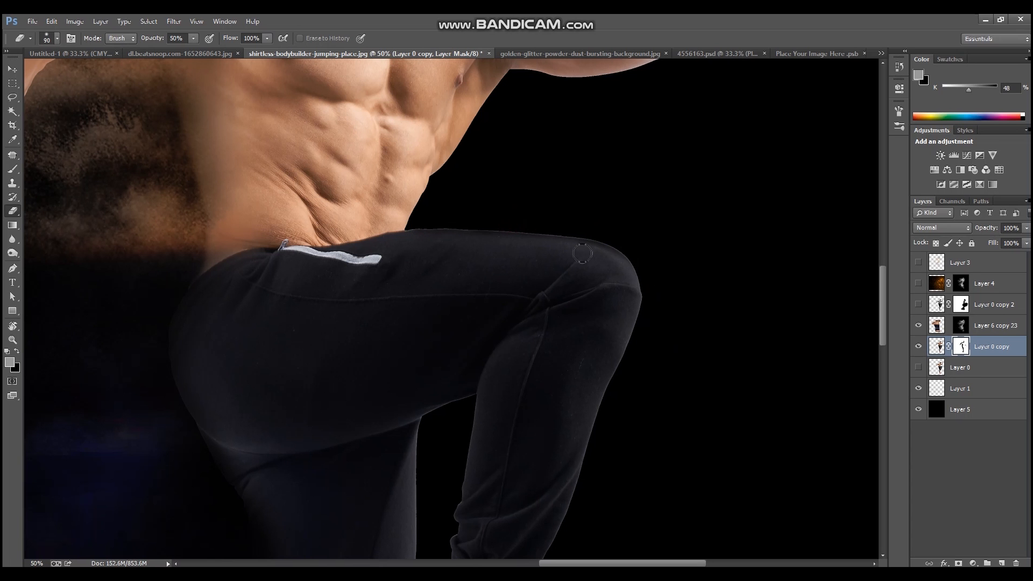
scroll(668, 359, "up", 7)
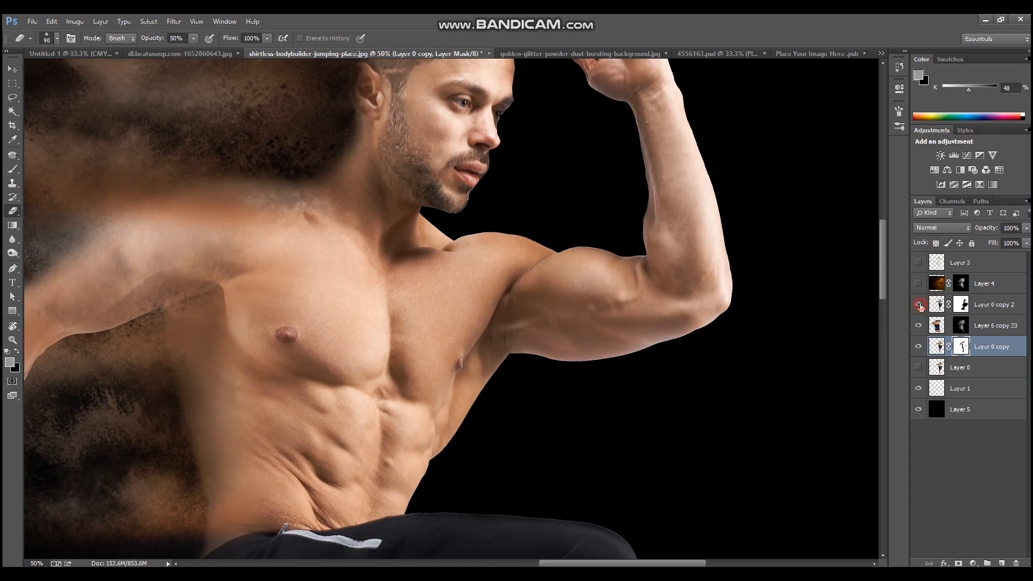
Fit the image in view, show Layer 0 copy 2 and select its mask for editing
key("ctrl+0")
key("v")
left_click(918, 305)
left_click(918, 305)
left_click(961, 305)
Erase the shoulder, rear arm and back edges on Layer 0 copy 2's mask with a 250 px eraser at 50% opacity
scroll(558, 160, "up", 2)
key("e")
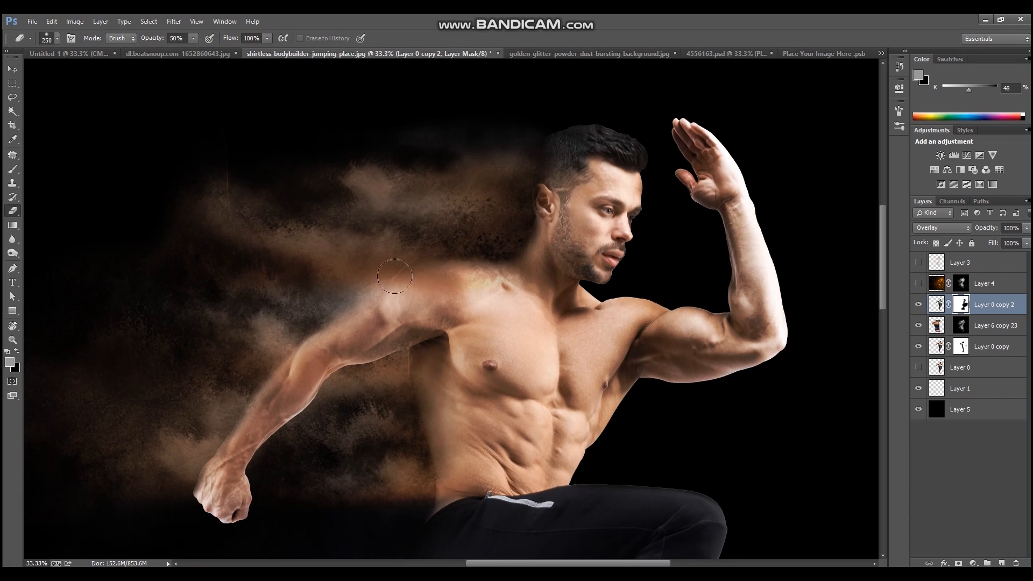
scroll(323, 318, "down", 3)
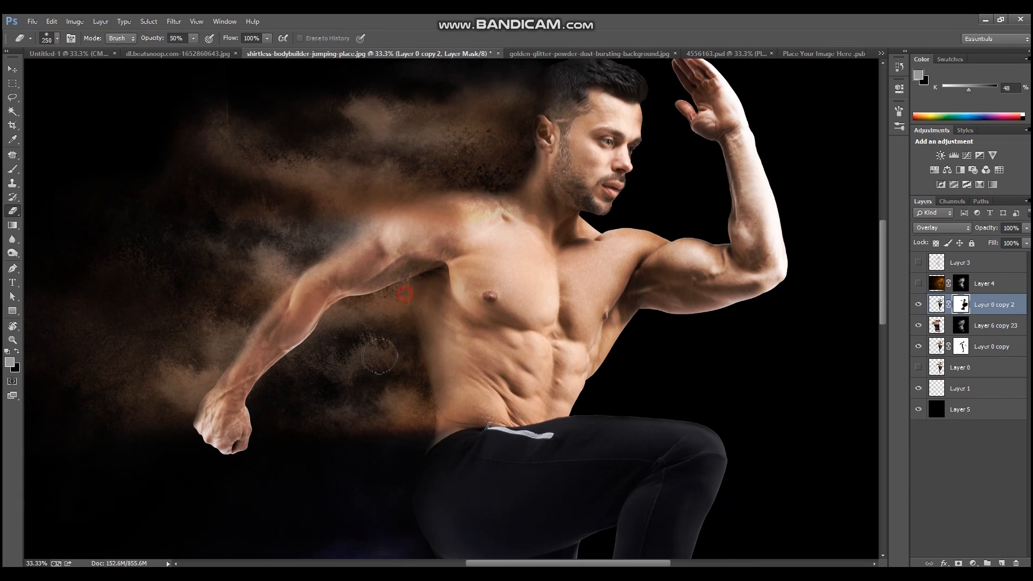
scroll(419, 369, "down", 3)
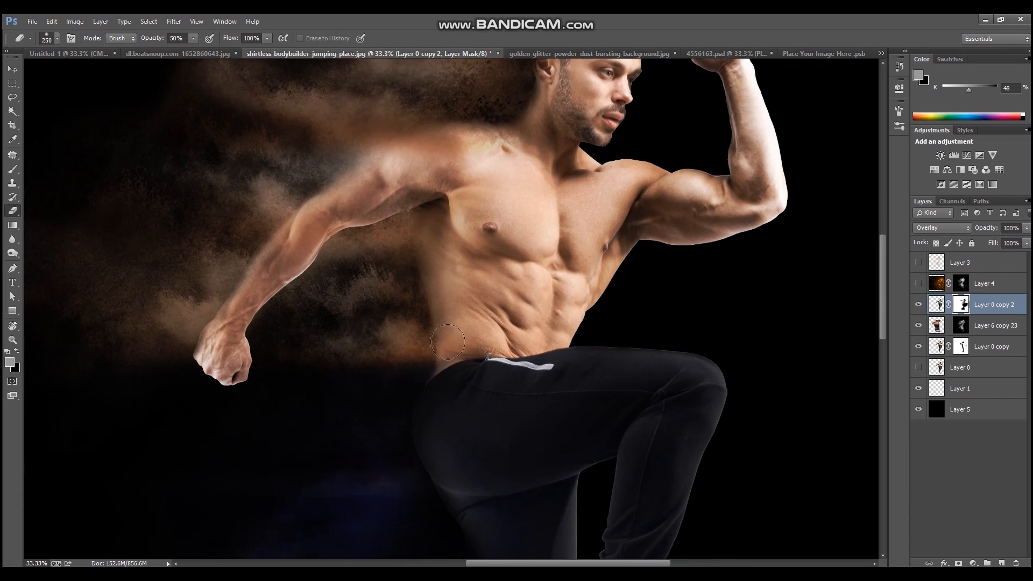
key("ctrl+0")
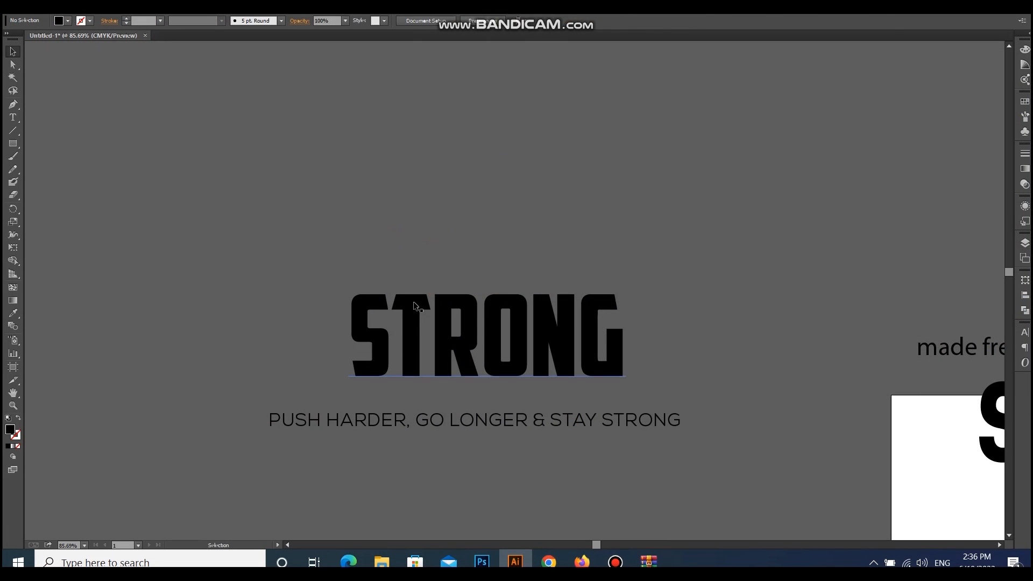
Switch to Illustrator, place a duplicate of the word STRONG off to the side and convert the original to outlines
left_click_drag(421, 335, 419, 231)
left_click_drag(321, 144, 732, 419)
left_click(567, 387)
left_click_drag(256, 409, 926, 200)
left_click_drag(539, 217, 526, 316)
key("ctrl+shift+o")
left_click_drag(518, 395, 690, 450)
key("s")
left_click_drag(206, 149, 243, 239)
key("ctrl+z")
Reshape the S's upper end into a slant parallel to the T's slanted end, and straighten the T's other end
key("a")
left_click_drag(226, 180, 249, 180)
left_click(358, 181)
left_click_drag(358, 181, 370, 182)
scroll(360, 198, "down", 1)
left_click_drag(162, 111, 458, 265)
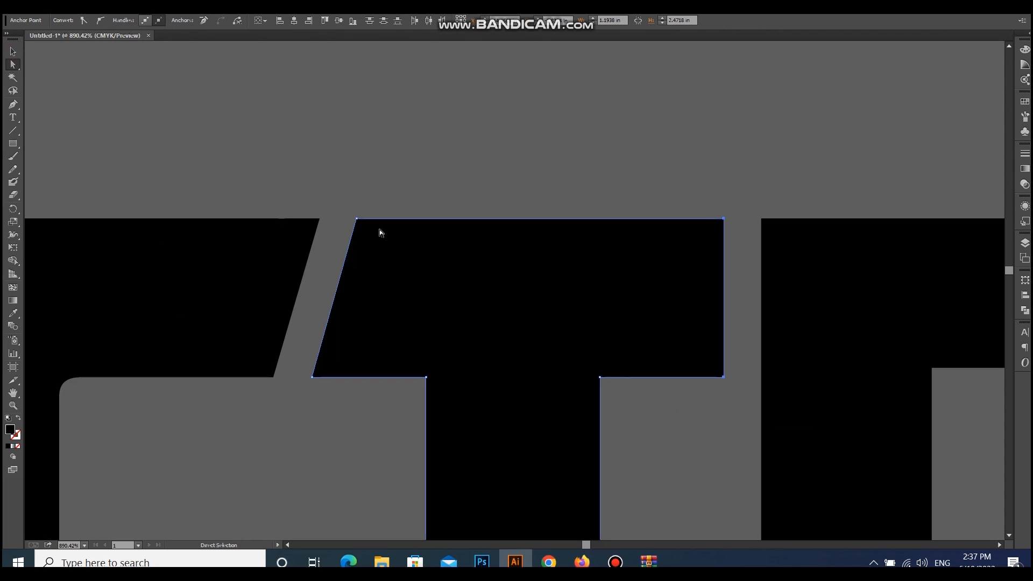
Draw a small spacer rectangle as wide as the gap between S and T, and use it to space T, R and O
left_click(350, 211)
mouse_move(320, 214)
left_mouse_down()
mouse_move(358, 224)
mouse_move(338, 114)
left_mouse_up()
key("v")
left_click_drag(341, 200, 341, 195)
left_click_drag(340, 194, 744, 199)
key("space")
left_click_drag(844, 214, 362, 261)
left_click_drag(720, 251, 736, 252)
left_click_drag(729, 252, 729, 391)
Even out the gaps between the letters O, N and G in STRONG using the spacer rectangle
key("ctrl+minus")
key("ctrl+minus")
key("ctrl+minus")
key("ctrl+minus")
left_click_drag(636, 320, 630, 320)
left_click(633, 235)
left_click(608, 165)
left_click_drag(748, 221, 755, 221)
left_click_drag(804, 232, 562, 223)
left_click(750, 150)
left_click_drag(719, 237, 718, 237)
left_click_drag(790, 229, 755, 228)
left_click(730, 161)
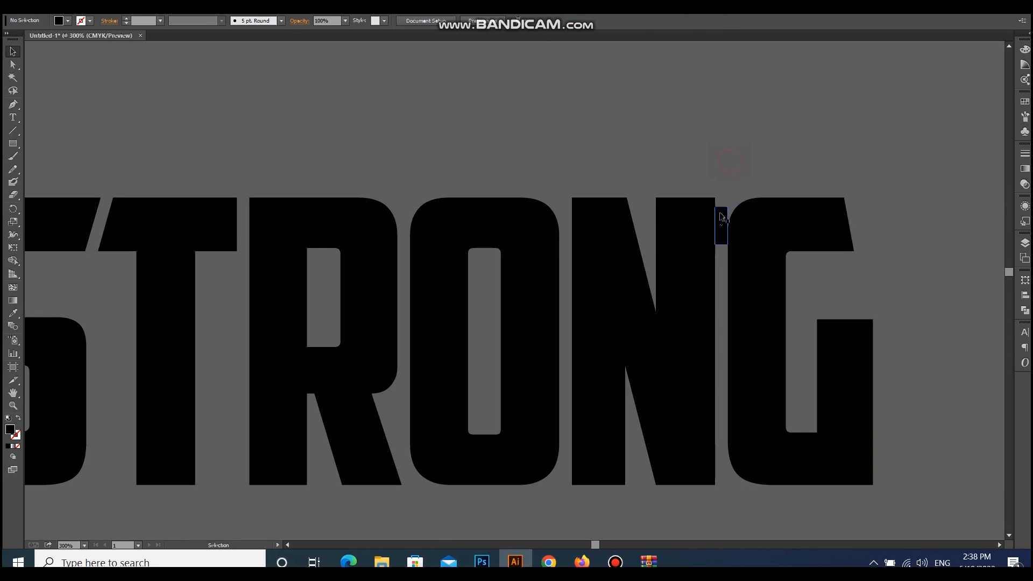
Remove the spacer rectangle and slant the G's upper end outward, parallel to the S's slanted end
key("a")
left_click(850, 211)
left_click_drag(834, 275, 833, 275)
left_click_drag(853, 252, 872, 251)
left_click(897, 223)
left_click(863, 198)
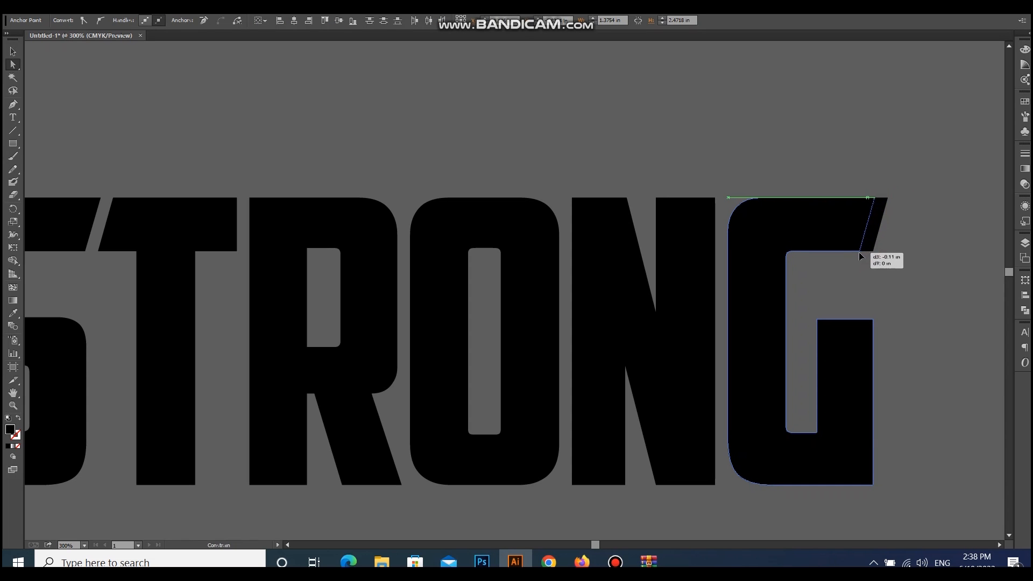
left_click(898, 318)
key("v")
key("ctrl+minus")
key("ctrl+minus")
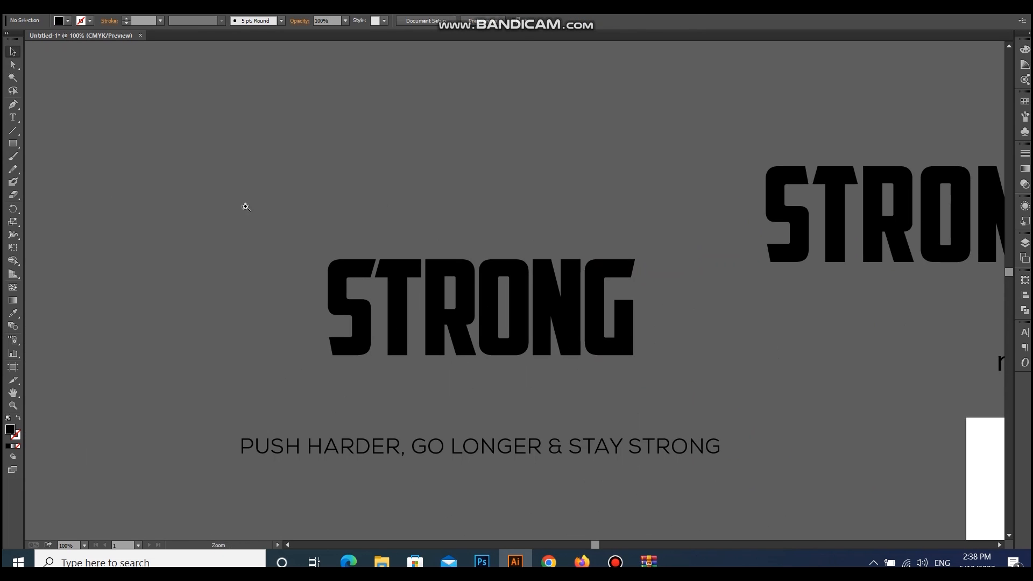
key("ctrl+0")
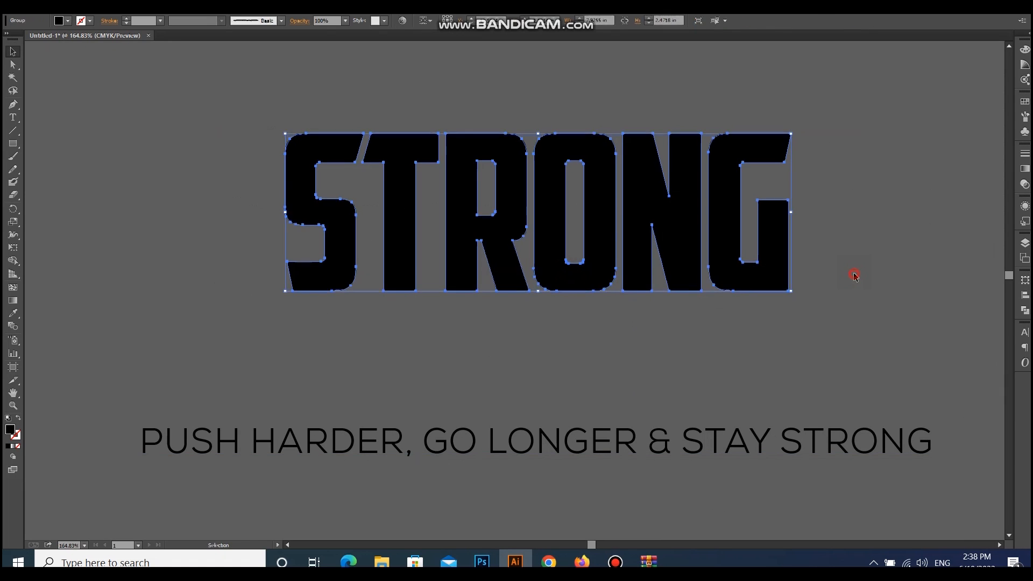
Move the tagline above STRONG and break it onto a second line after "PUSH HARDER,"
left_click(472, 442)
left_click_drag(413, 456, 606, 224)
key("Return")
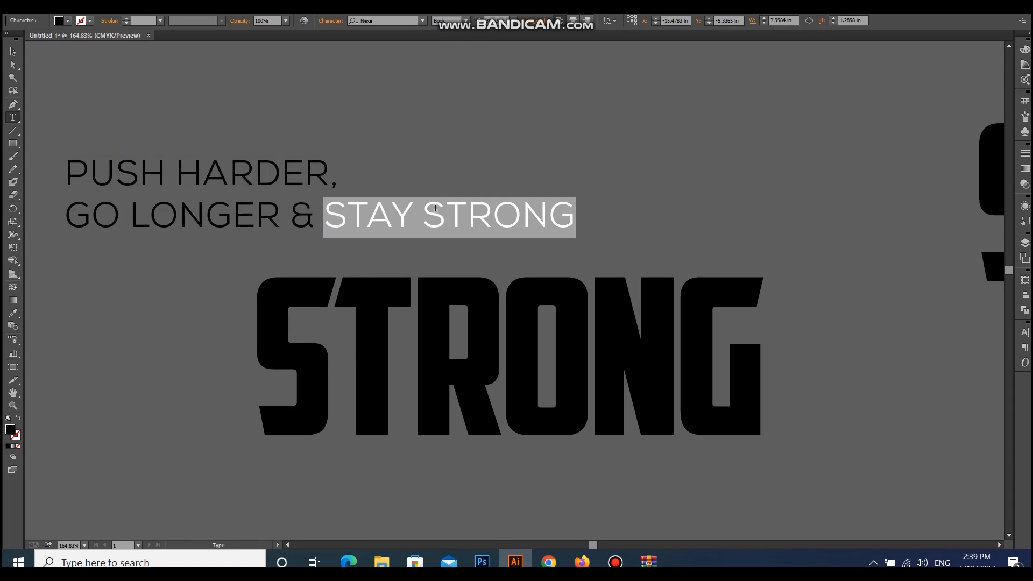
Remove STRONG from the tagline, and cut STAY out of it into a separate text object
left_click_drag(422, 216, 603, 207)
key("BackSpace")
left_click_drag(341, 223, 618, 161)
key("ctrl+x")
key("Escape")
key("ctrl+v")
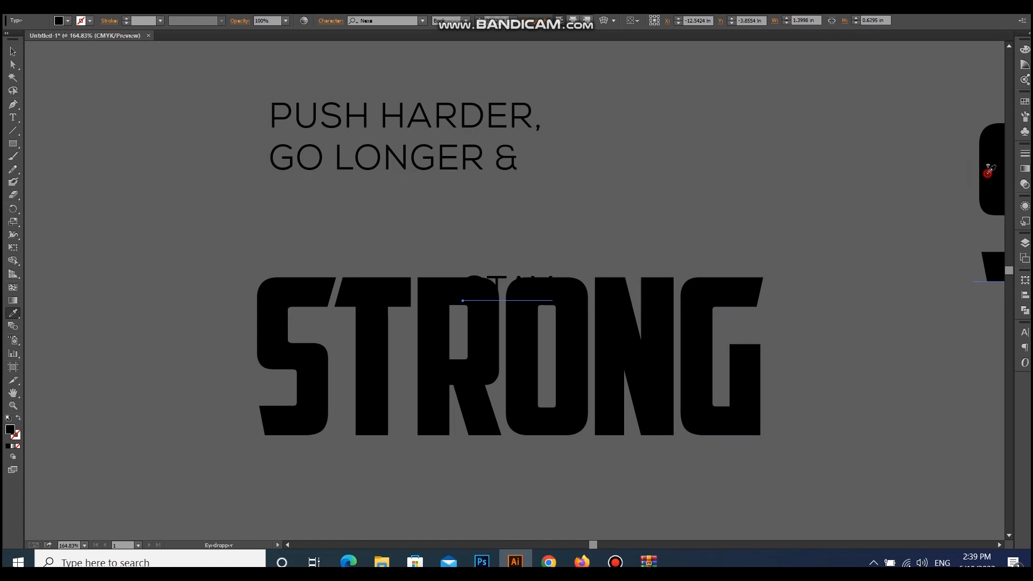
Copy the type style of the spare STRONG text onto STAY with the Eyedropper and position STAY directly above STRONG
left_click(989, 173)
key("v")
left_click_drag(585, 233, 372, 200)
left_click_drag(401, 249, 491, 336)
left_click_drag(471, 275, 711, 275)
left_click_drag(555, 243, 338, 140)
left_click_drag(627, 282, 603, 282)
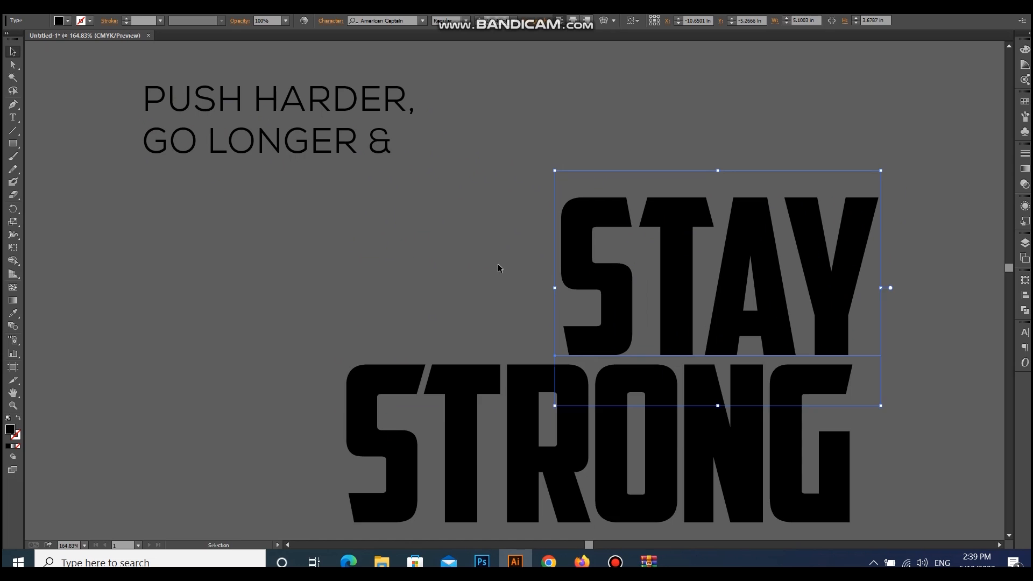
Convert STAY to outlines and ungroup the outlined STRONG letters
left_click_drag(507, 289, 398, 258)
key("ctrl+shift+o")
left_click(261, 347)
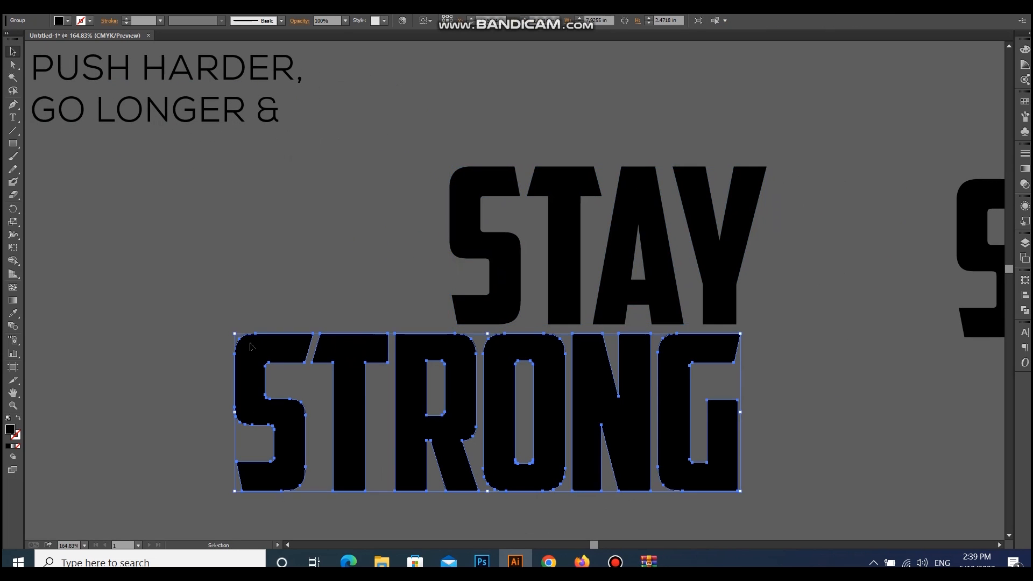
key("ctrl+shift+g")
Duplicate STRONG's reshaped S and T onto STAY, ungroup STAY and delete its original S and T
left_click(323, 297)
left_click_drag(353, 437, 568, 270)
left_click(558, 252)
key("ctrl+shift+g")
left_click(555, 120)
left_click(560, 215)
key("Delete")
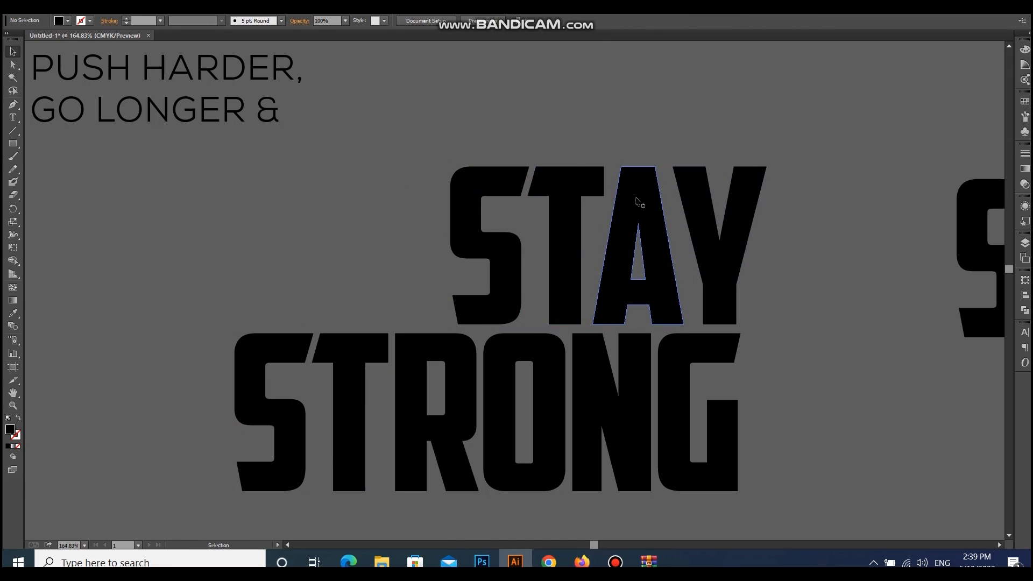
Slant the end of STAY's T parallel to the A and move the A closer to it
left_click_drag(683, 339, 691, 366)
key("a")
left_click(466, 112)
left_click_drag(481, 114, 481, 114)
key("v")
left_click_drag(522, 229, 516, 228)
Draw a spacer rectangle in STAY's S–T gap, move the Y closer to the A to match it, and delete the spacer
key("a")
key("l")
key("m")
left_click_drag(295, 111, 305, 115)
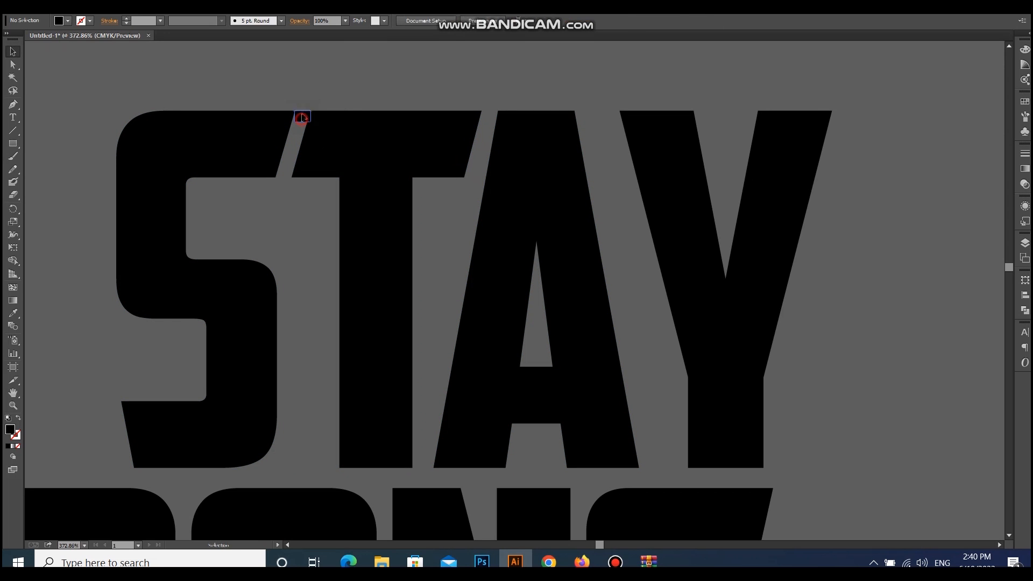
left_click_drag(571, 113, 585, 114)
left_click_drag(657, 151, 630, 151)
left_click(585, 105)
key("Delete")
left_click_drag(465, 178, 470, 179)
key("v")
left_click(487, 98)
Move the two-line tagline "PUSH HARDER, GO LONGER &" into the empty space beside STAY, above STRONG
key("ctrl+minus")
key("ctrl+minus")
key("ctrl+minus")
key("ctrl+minus")
key("ctrl+minus")
left_click_drag(256, 144, 621, 453)
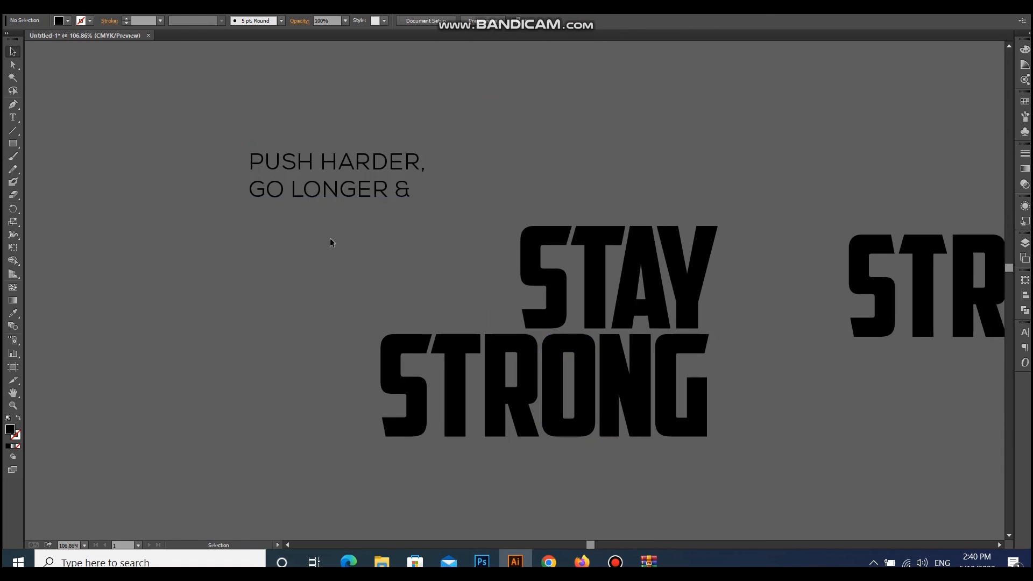
left_click(315, 191)
left_click_drag(221, 140, 817, 442)
left_click_drag(248, 109, 377, 253)
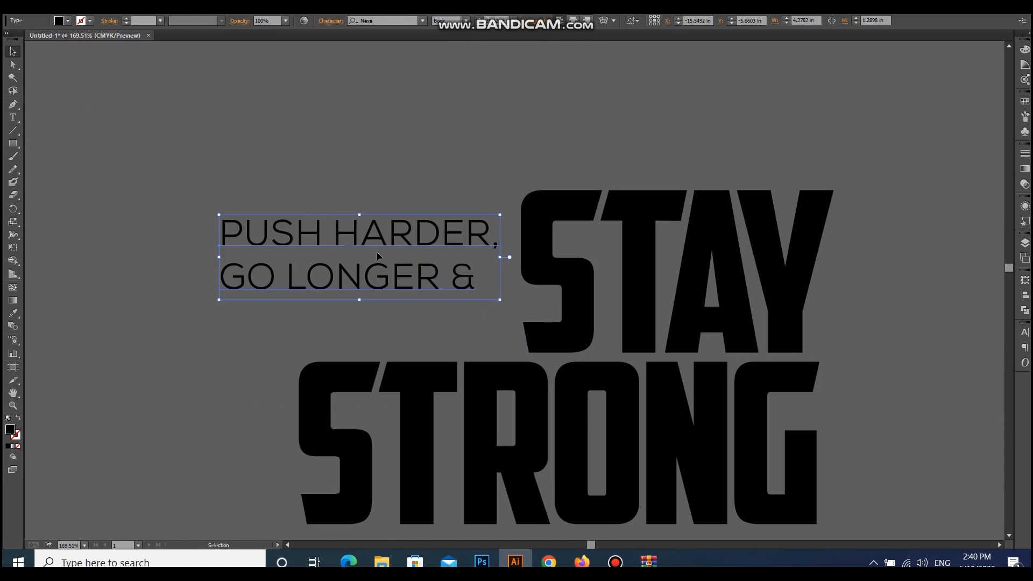
Break the tagline after PUSH into three lines, right-align it and place it closer to STAY
left_click(335, 237)
key("Return")
key("ctrl+a")
key("Escape")
key("ctrl+shift+r")
left_click_drag(186, 280, 478, 262)
Change the tagline's font to Bebas Neue
left_click(412, 20)
left_click(408, 30)
left_click(409, 21)
key("Down")
key("Down")
type("beb")
left_click(390, 55)
Tighten the tagline's line spacing, then resize and reposition it in the space beside STAY
double_click(456, 300)
key("ctrl+a")
key("alt+Up")
key("Escape")
left_click_drag(371, 307, 289, 363)
left_click_drag(307, 194, 300, 189)
left_click(374, 103)
Adjust the tagline's letter spacing slightly and reduce its line spacing further
double_click(436, 281)
key("ctrl+a")
key("alt+Left")
key("alt+Right")
key("alt+Right")
double_click(437, 281)
key("ctrl+a")
key("alt+Up")
key("alt+Up")
key("Escape")
Fit the tagline beside STAY by resizing it so its left edge lines up with STRONG's S
key("ctrl+minus")
key("ctrl+minus")
left_click_drag(382, 233, 387, 237)
left_click(367, 202)
left_click(506, 310)
left_click(253, 134)
left_click_drag(252, 134, 268, 153)
key("ctrl+minus")
key("ctrl+minus")
key("ctrl+minus")
key("ctrl+minus")
key("ctrl+minus")
key("ctrl+minus")
key("ctrl+minus")
key("ctrl+minus")
key("ctrl+minus")
key("ctrl+minus")
left_click_drag(712, 435, 385, 292)
key("ctrl+plus")
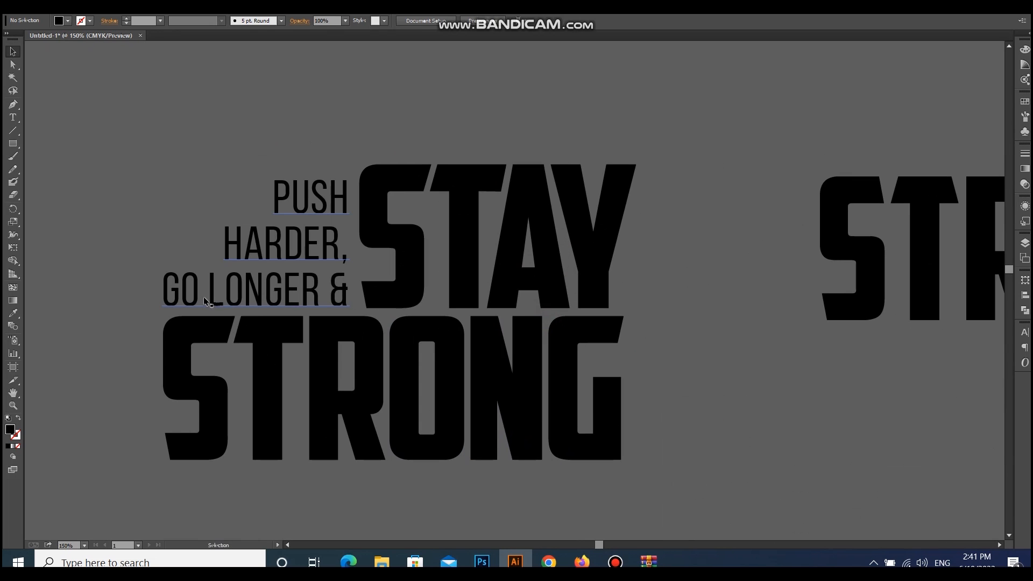
Delete the comma after HARDER and the ampersand after LONGER, leaving the tagline as PUSH HARDER GO LONGER
double_click(314, 295)
key("Delete")
key("Delete")
type(",")
key("Escape")
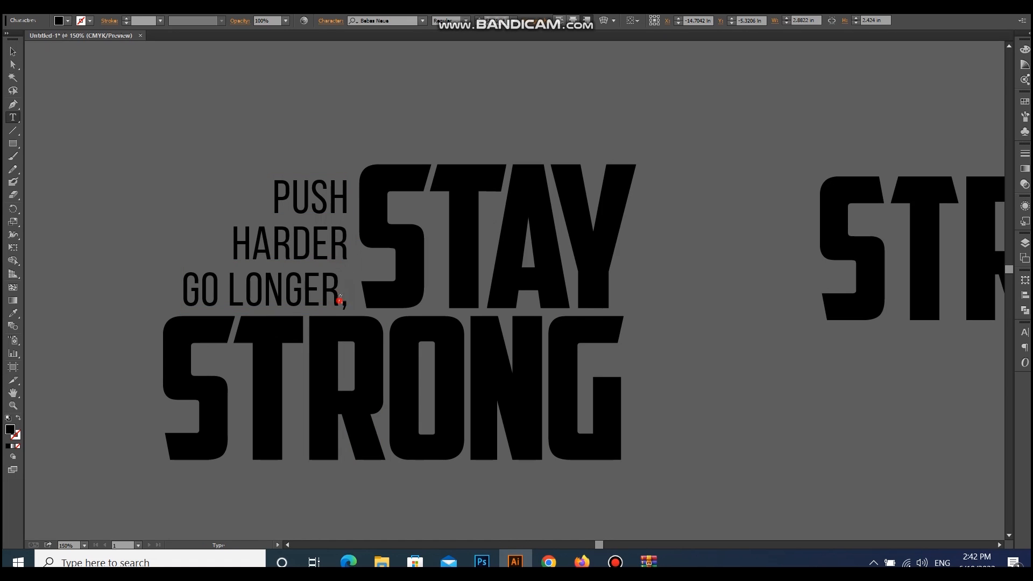
key("BackSpace")
key("Escape")
Enlarge the shortened tagline until GO LONGER reaches STRONG's left edge, and tighten its line spacing
left_click_drag(191, 173, 164, 150)
key("ctrl+a")
key("alt+Up")
key("alt+Up")
key("Escape")
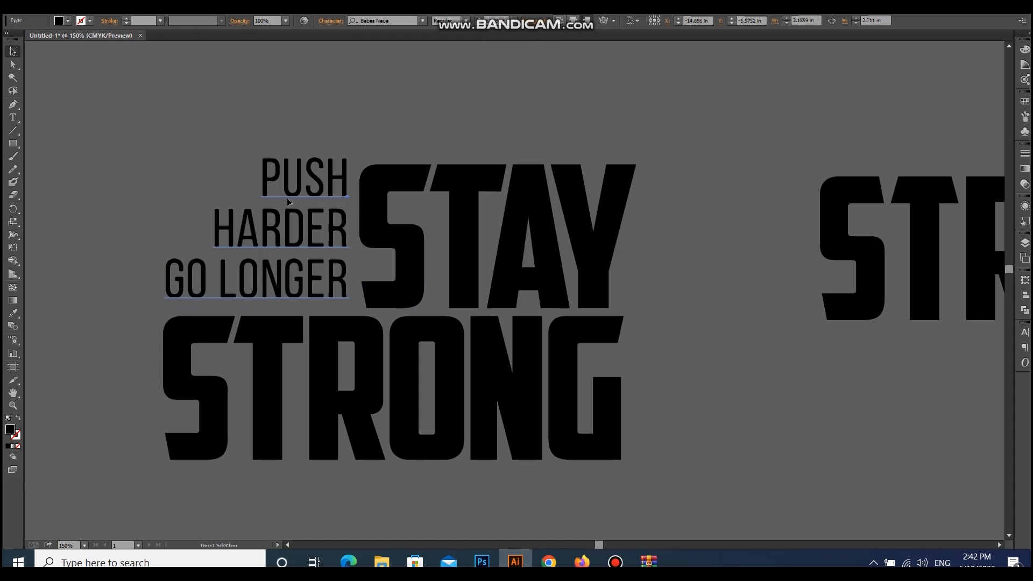
Move the tagline down so its three lines line up vertically with STAY
key("Down")
key("Down")
key("Down")
key("Down")
key("Down")
key("Down")
key("Down")
left_click(328, 102)
left_click_drag(101, 111, 650, 278)
left_click(652, 278)
left_click(282, 262)
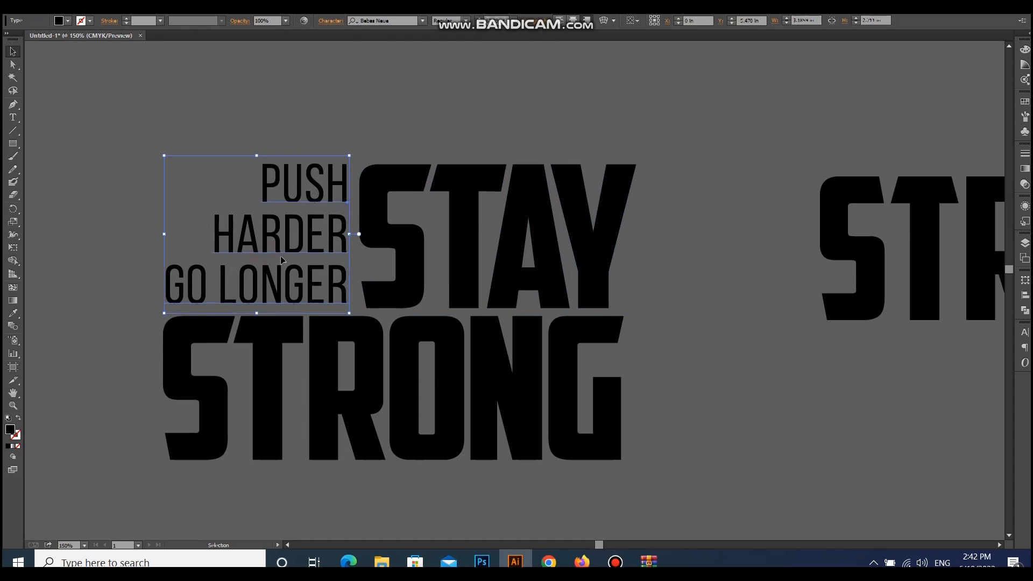
Colour the tagline white by sampling the artboard
key("ctrl+minus")
key("i")
left_click(952, 483)
key("v")
Recolour the STAY and STRONG lettering yellow
left_click_drag(665, 181, 515, 253)
left_click_drag(613, 371, 275, 414)
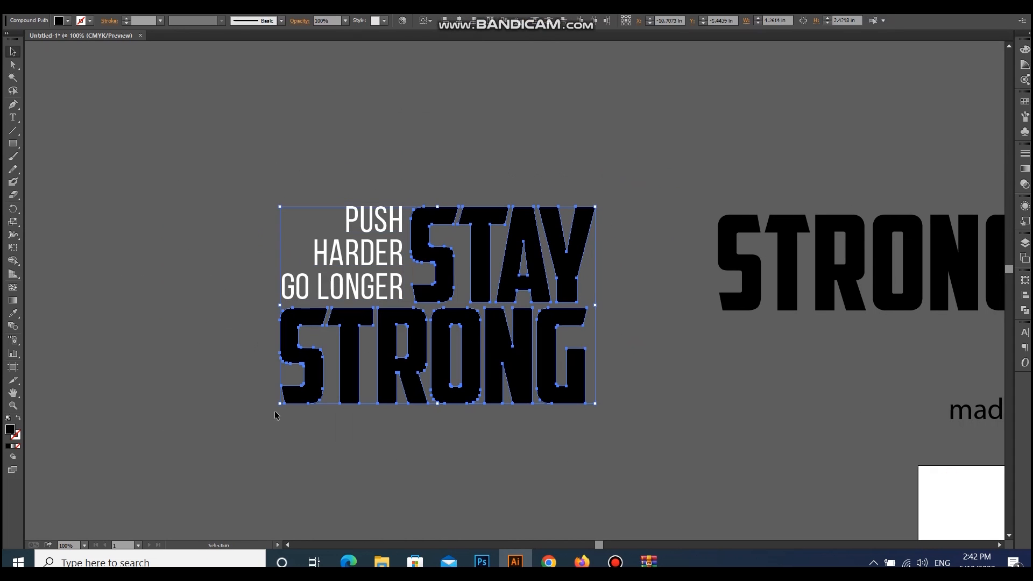
key("Tab")
key("Return")
left_click(622, 345)
Copy the finished title lettering and paste it into the Photoshop poster as a smart object
left_click(579, 321)
key("ctrl+c")
key("alt+Tab")
key("ctrl+v")
left_click(554, 180)
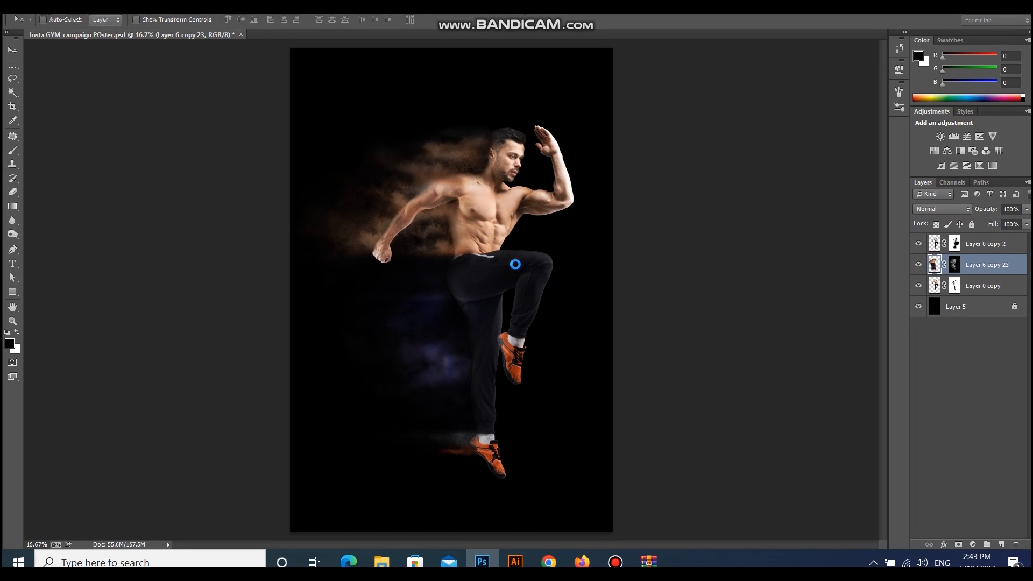
key("Return")
Move the pasted title down over the man's legs and enlarge it to about 117.5%
left_click_drag(491, 304, 492, 353)
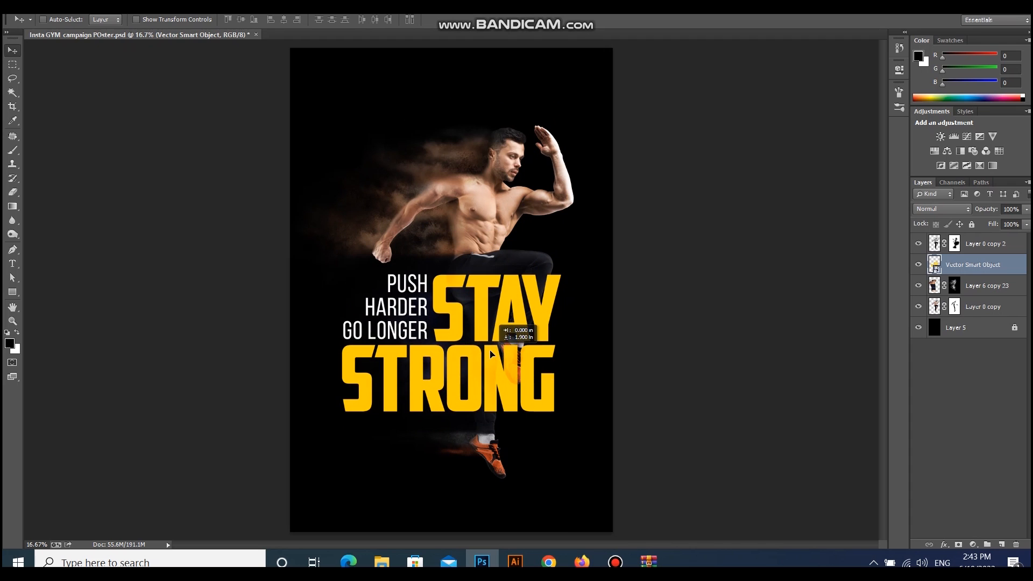
key("ctrl+t")
left_click_drag(561, 413, 572, 420)
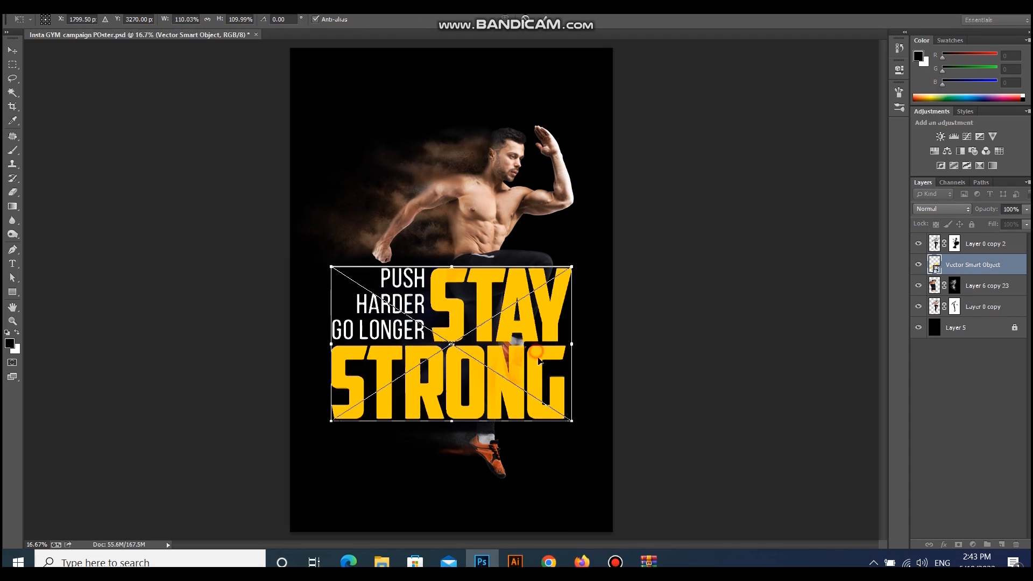
left_click_drag(536, 356, 550, 373)
left_click_drag(346, 439, 326, 452)
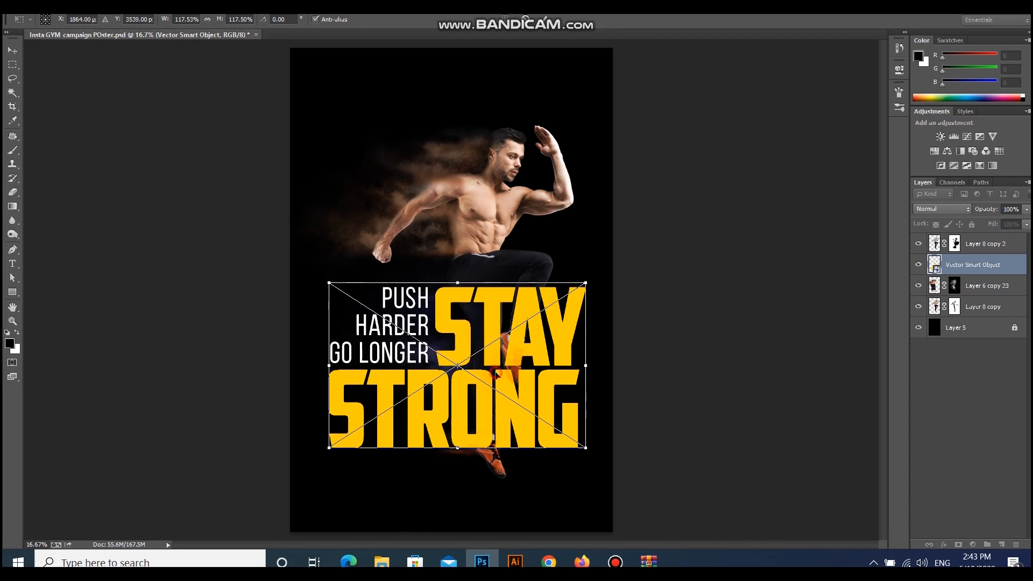
key("Return")
Place the title layer behind the man and dispersion layers and move it to the upper part of the poster
scroll(524, 334, "up", 1)
key("ctrl+bracketleft")
key("ctrl+bracketleft")
scroll(530, 328, "down", 1)
left_click_drag(554, 403, 522, 205)
scroll(568, 457, "down", 1)
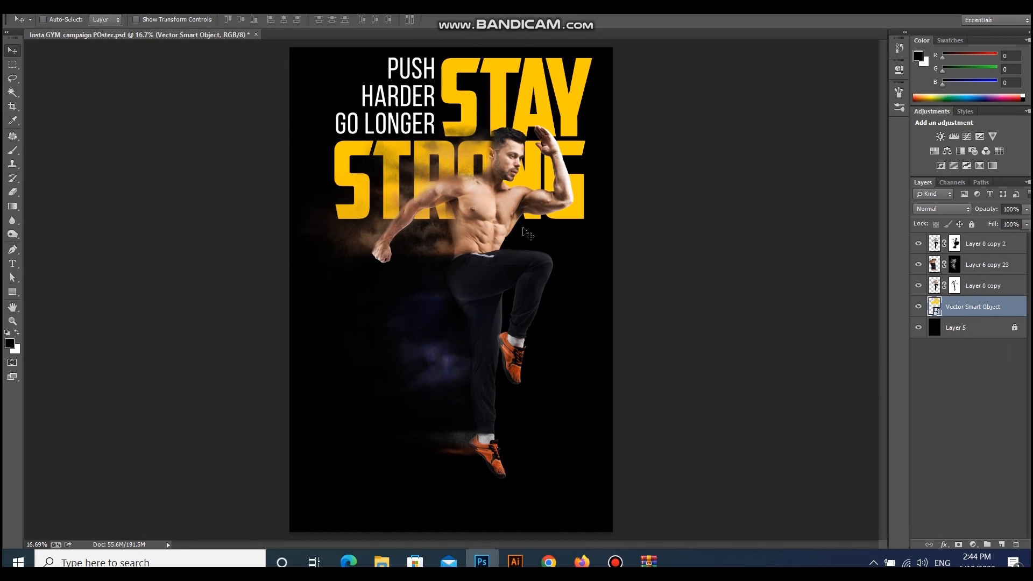
scroll(553, 208, "up", 1)
scroll(577, 199, "up", 3)
left_click_drag(579, 168, 579, 184)
scroll(448, 343, "down", 1)
Move Layer 0 copy, Layer 6 copy 23 and Layer 0 copy 2 together downward and slightly left, with the man's head overlapping STRONG
left_click(956, 288)
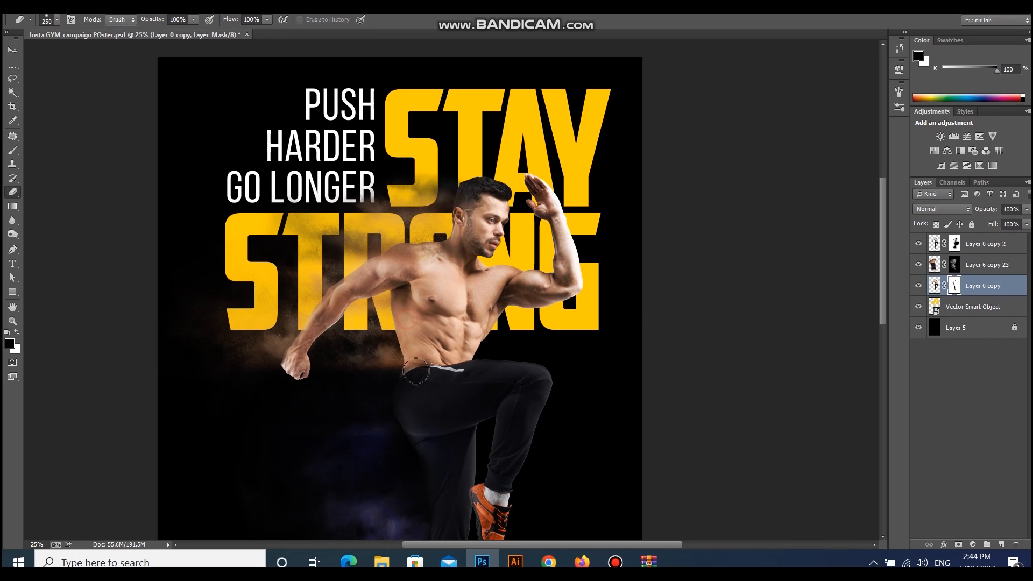
left_click(549, 323, "ctrl")
scroll(550, 323, "up", 1)
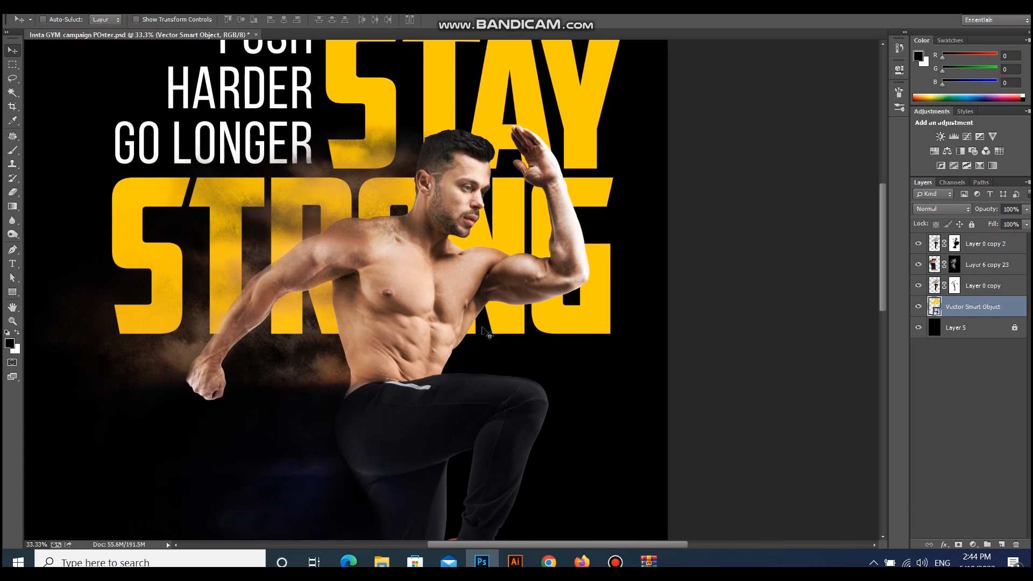
scroll(524, 331, "down", 2)
left_click(983, 286)
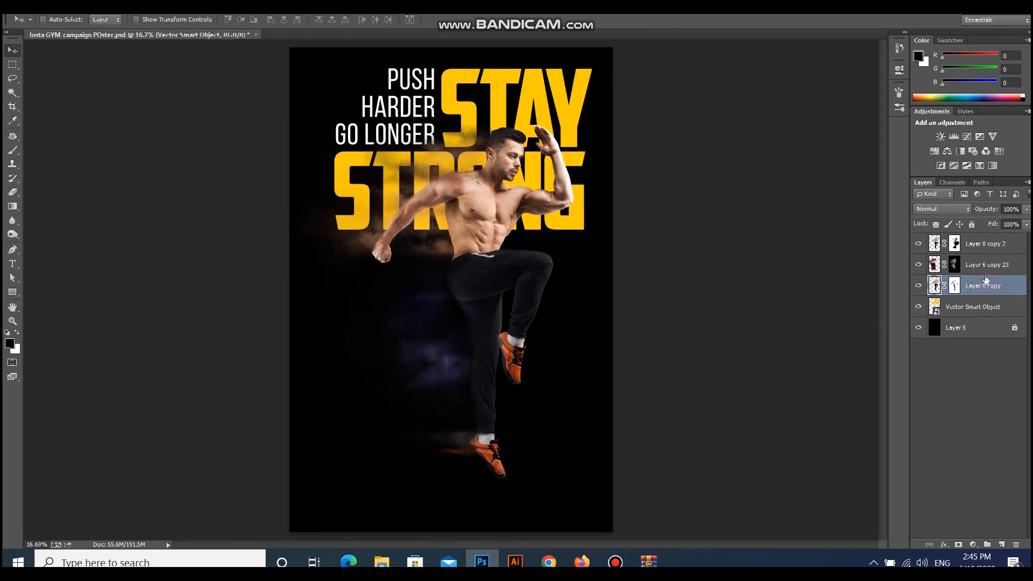
left_click(984, 244, "shift")
left_click_drag(496, 245, 475, 313)
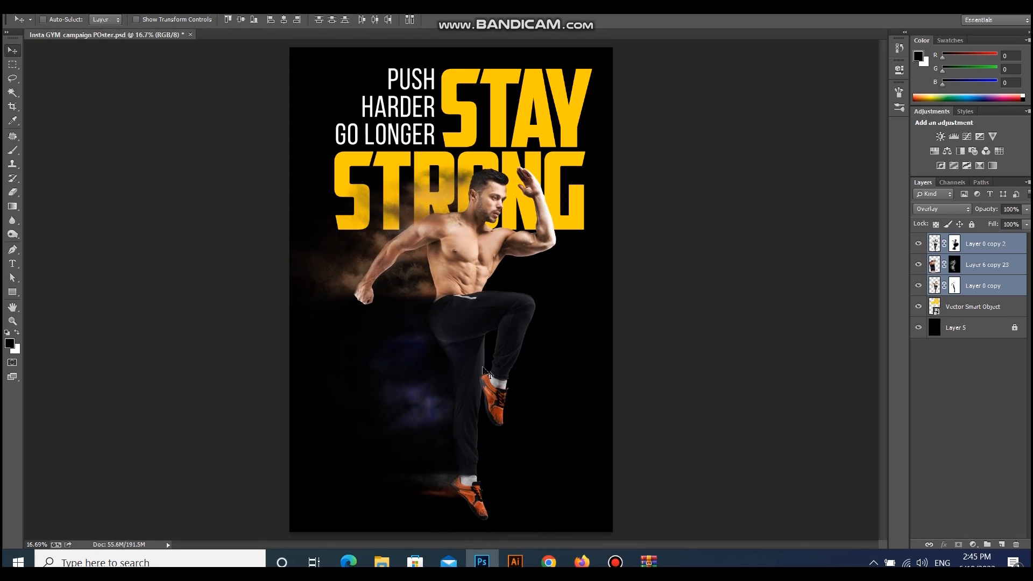
Preview the poster in full-screen mode and choose a surround colour for the area outside the canvas
scroll(482, 372, "down", 1)
key("f")
key("f")
key("f")
key("f")
key("f")
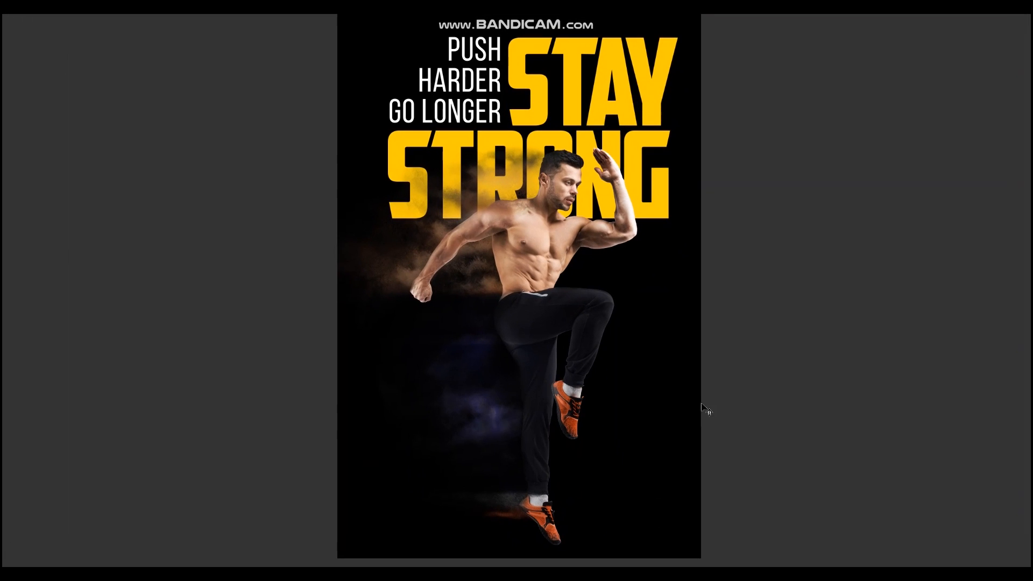
right_click(845, 320)
left_click(869, 353)
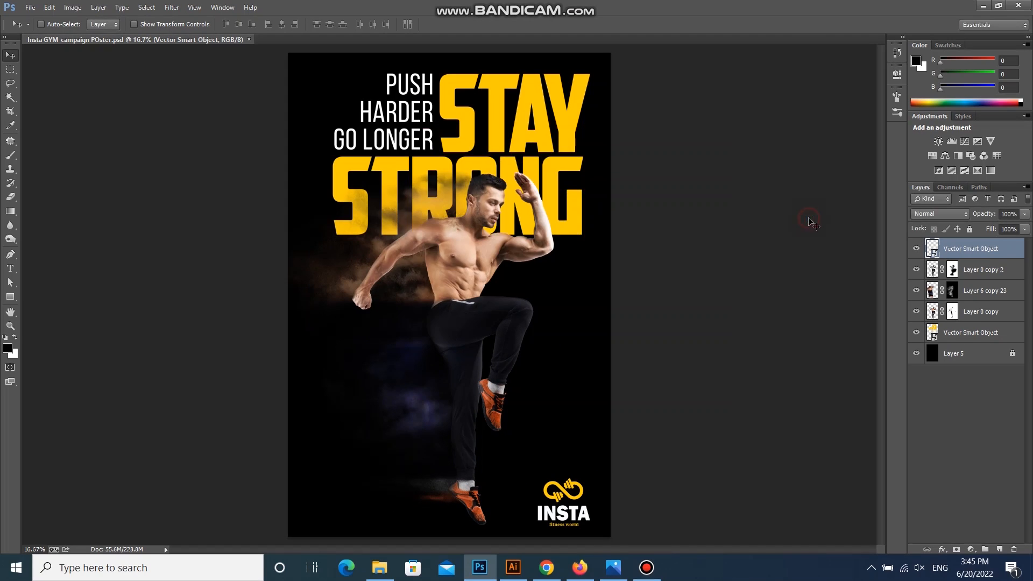
Create a wide new document in inches, 20 inches high, with a resolution of 300
key("ctrl+n")
left_click(532, 196)
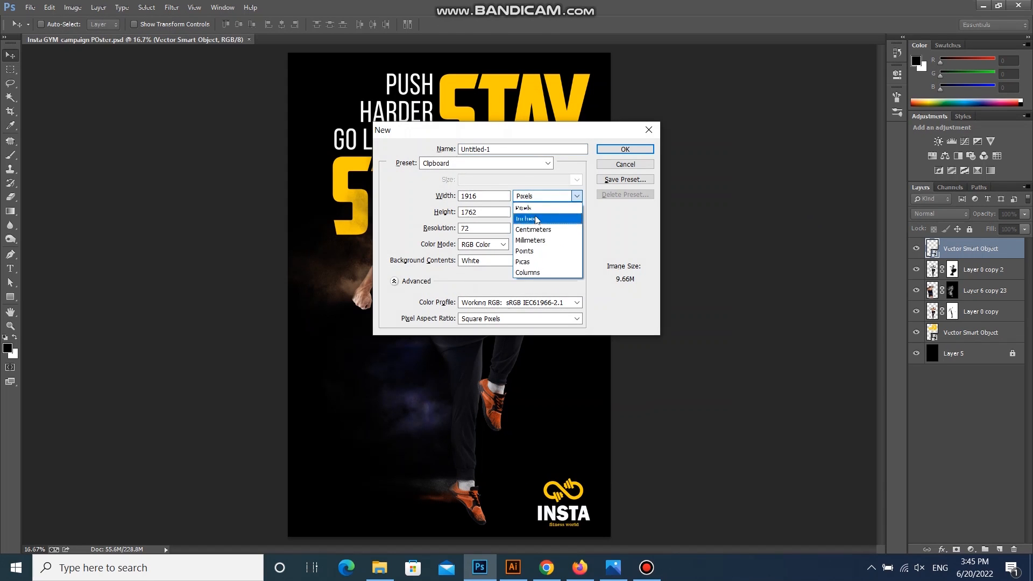
type("20")
key("Tab")
key("Tab")
type("300")
key("Return")
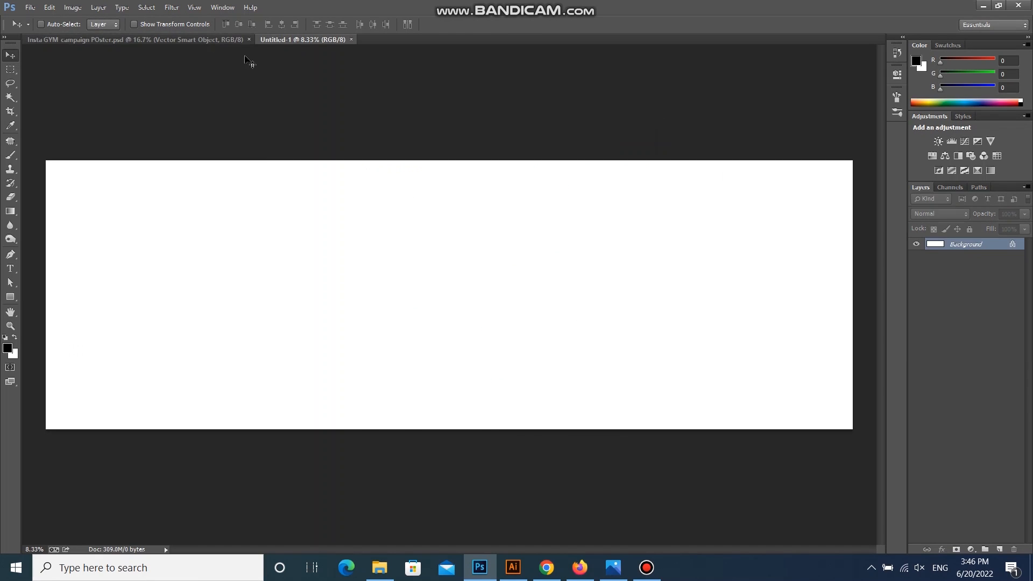
Fill the new document's background with black
left_click(225, 40)
left_click(290, 40)
key("alt+BackSpace")
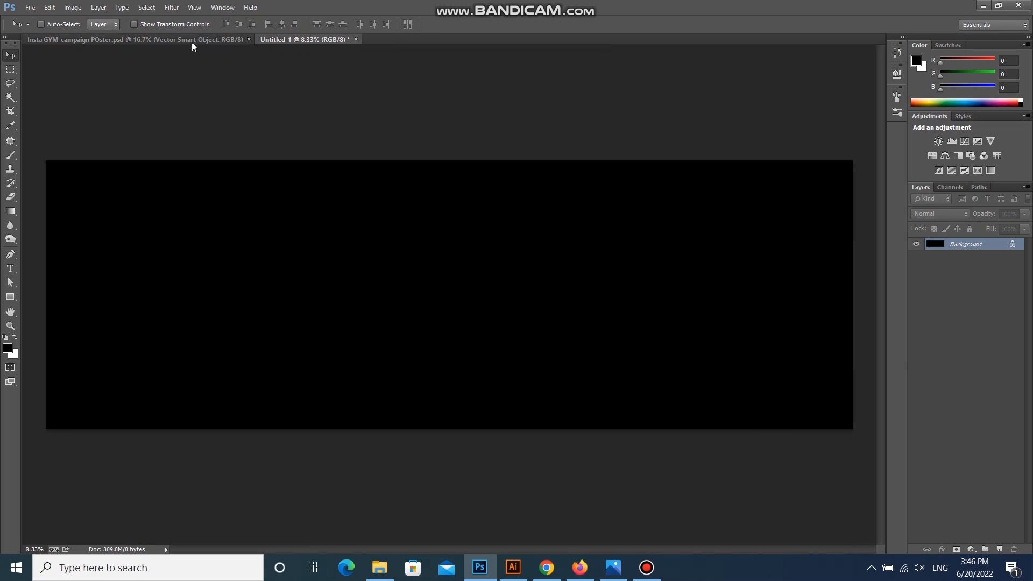
Copy the poster's three man and dispersion layers into the new document and enlarge them to about 142%
left_click(194, 40)
left_click(974, 269)
left_click(980, 312, "shift")
left_click_drag(388, 221, 508, 310)
key("ctrl+t")
left_click_drag(532, 390, 595, 423)
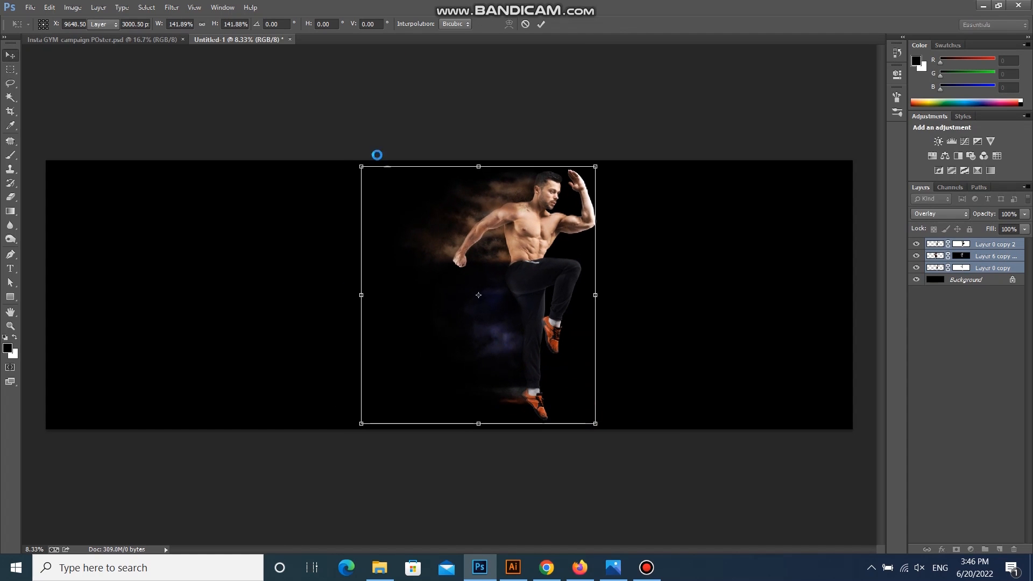
key("Return")
Copy the poster's title into the banner, resize it, and place it beside the man, behind his layers
left_click(160, 40)
left_click_drag(514, 88, 361, 236)
key("ctrl+t")
left_click_drag(513, 337, 468, 333)
key("Return")
key("ctrl+shift+bracketleft")
left_click_drag(360, 309, 366, 309)
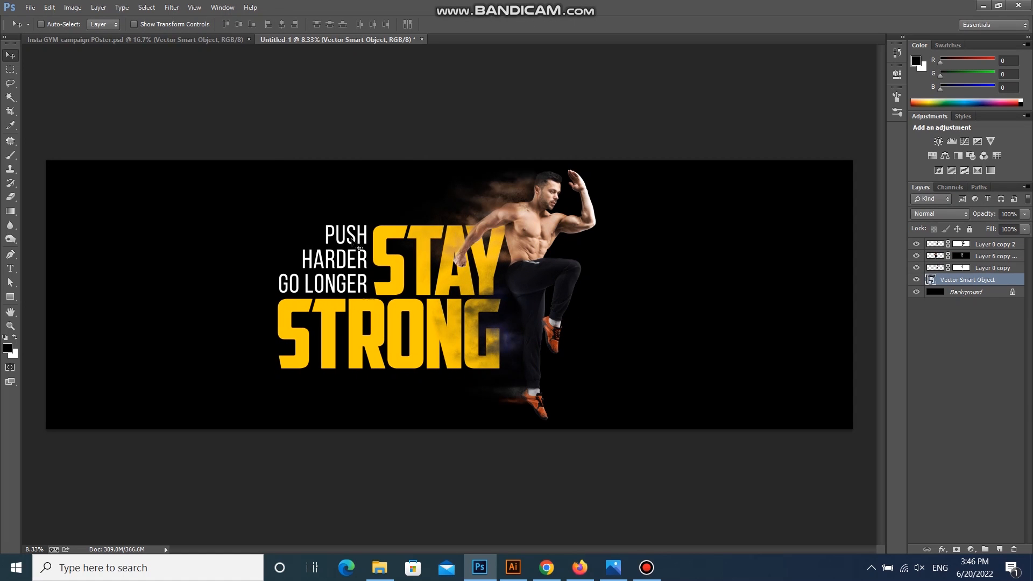
Move the man and title layers together to the left and slightly down in the banner
left_click_drag(286, 69, 598, 402)
left_click_drag(560, 309, 532, 306)
left_click_drag(524, 267, 524, 273)
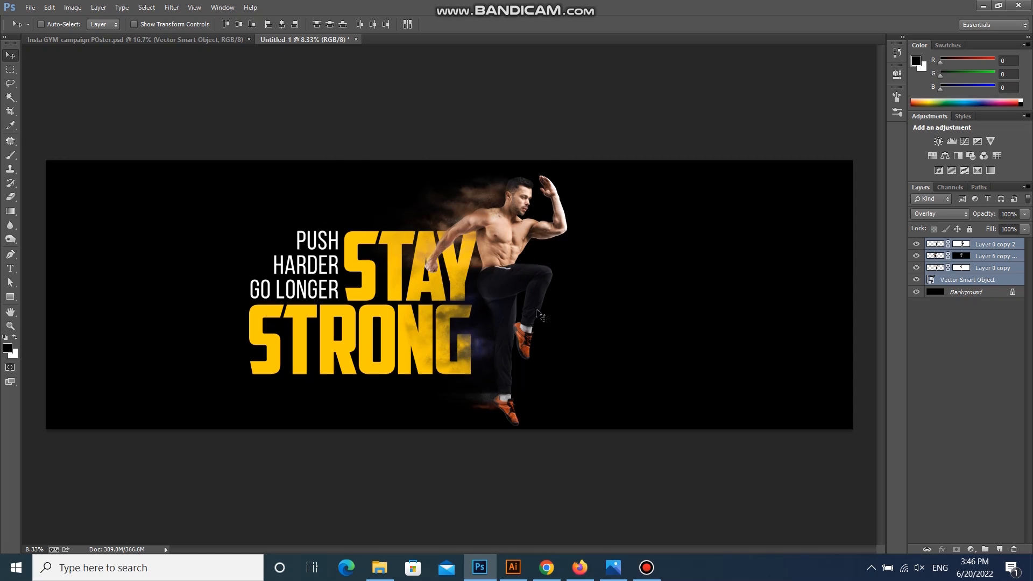
Copy the INSTA logo from the poster into the banner, enlarge it and place it in the canvas's lower-right corner
left_click(203, 40)
left_click_drag(568, 496, 616, 349)
key("ctrl+t")
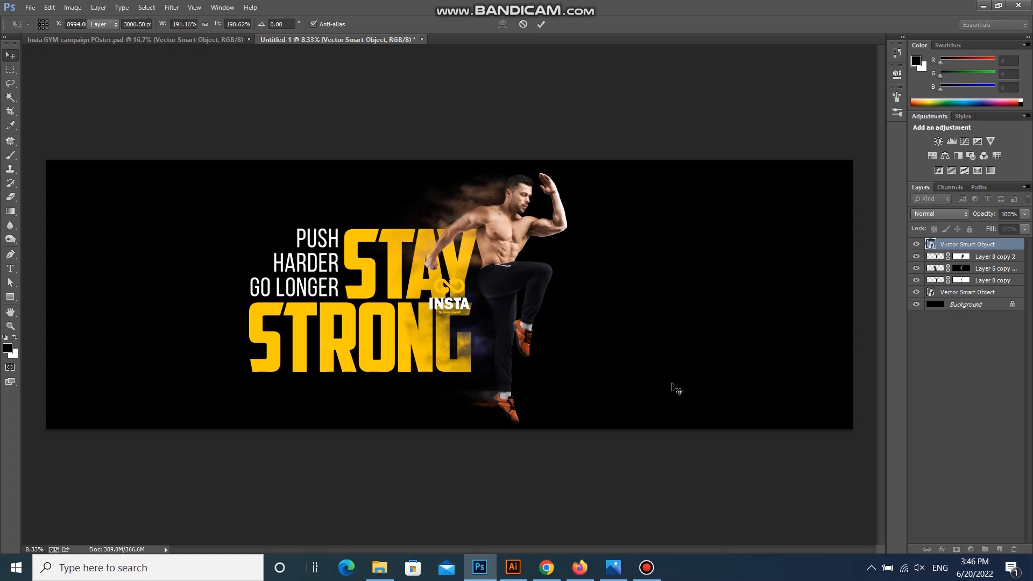
key("Return")
left_click_drag(599, 347, 614, 349)
key("ctrl+t")
left_click_drag(824, 411, 817, 410)
key("Return")
key("ctrl+t")
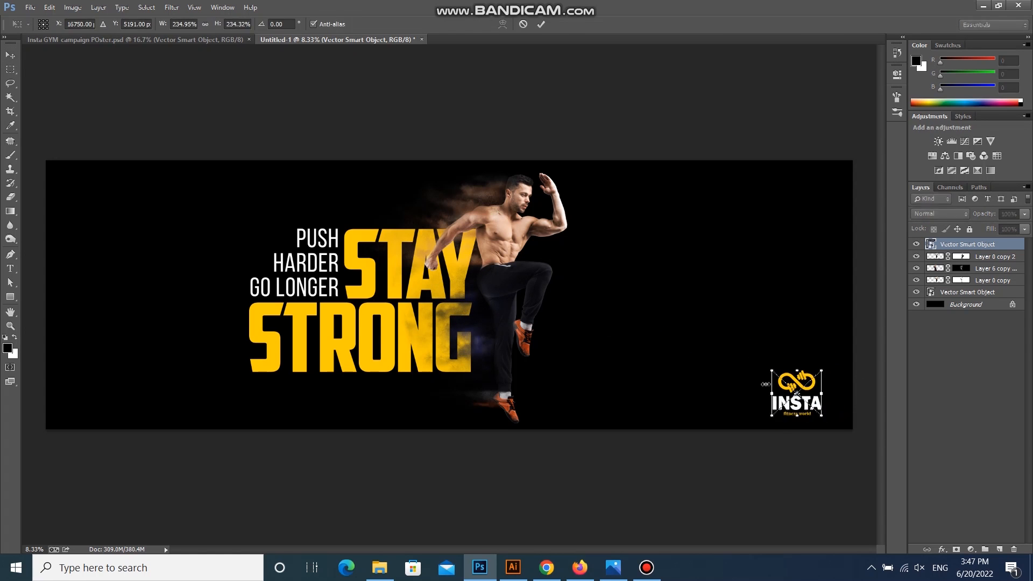
key("Return")
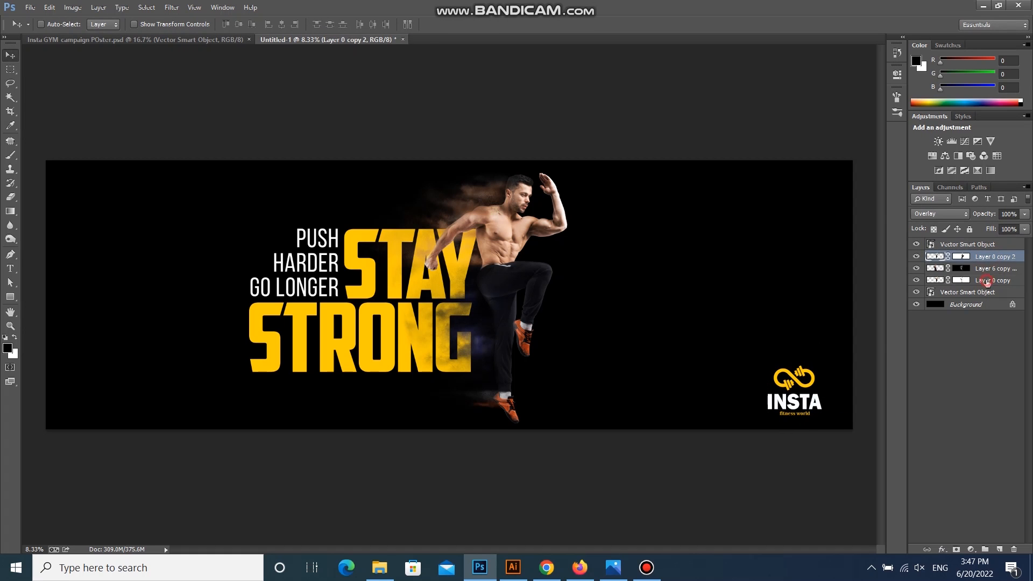
left_click(987, 280, "shift")
key("ctrl+t")
left_click_drag(567, 427, 746, 553)
key("Escape")
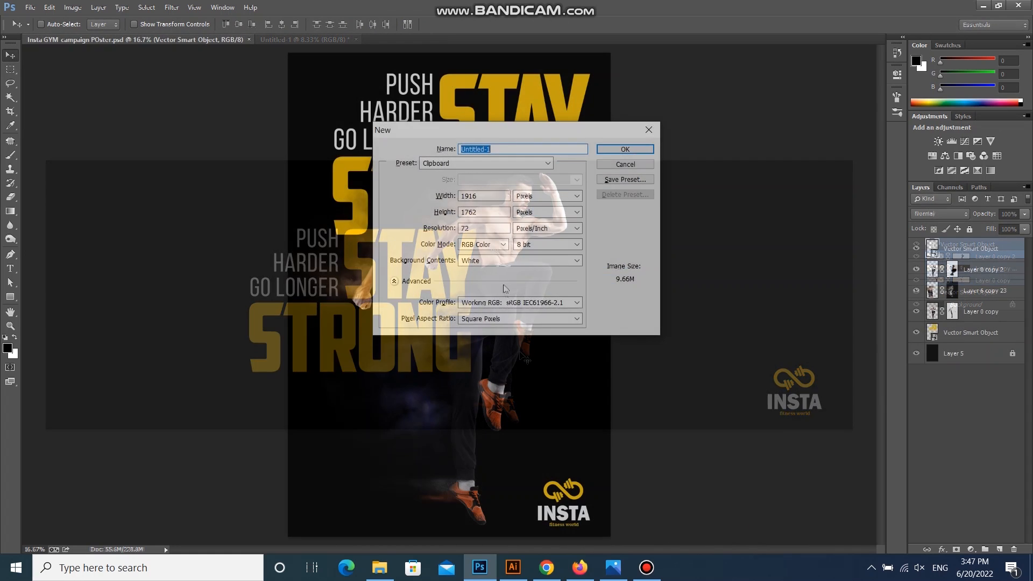
Create a new tall portrait document for the standee version of the poster
left_click(547, 195)
left_click(547, 212)
left_click(487, 196)
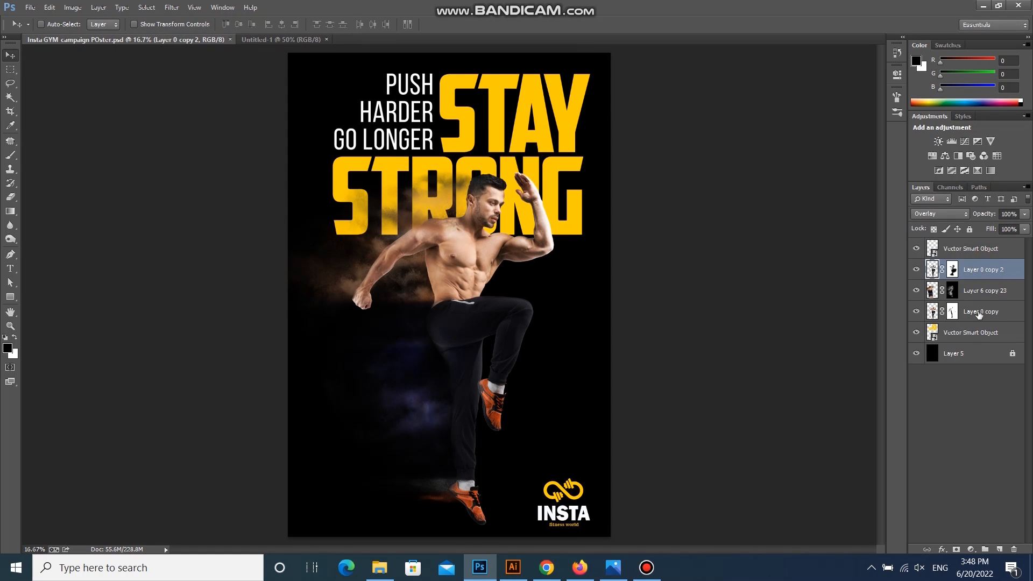
Copy the poster's three man and dispersion layers into the standee document and scale them down to fit the canvas width
left_click(978, 313, "shift")
left_click_drag(484, 200, 464, 305)
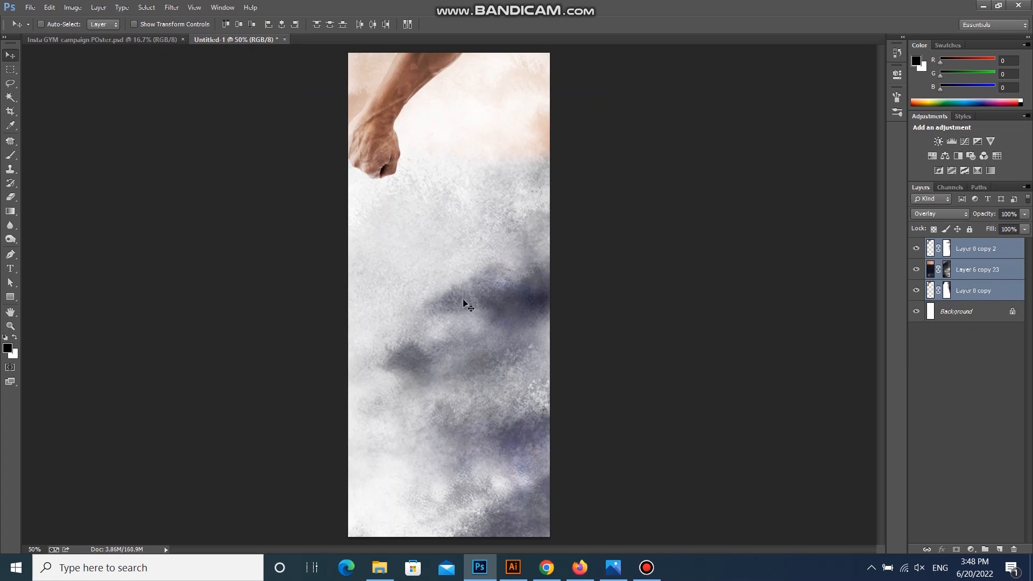
key("ctrl+minus")
key("ctrl+t")
key("ctrl+minus")
key("ctrl+minus")
left_click_drag(614, 113, 475, 292)
key("ctrl+0")
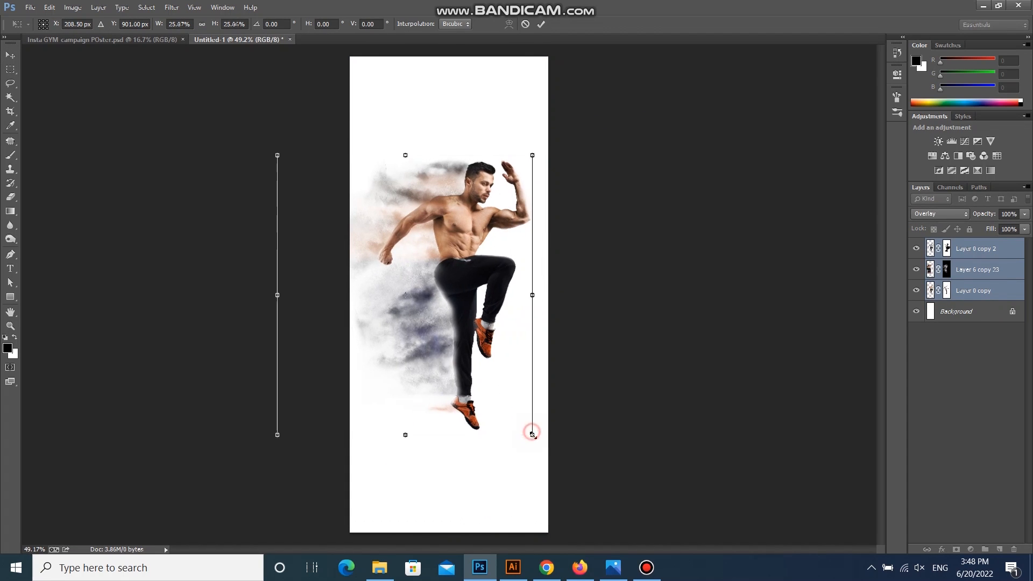
left_click_drag(532, 433, 549, 451)
left_click_drag(508, 349, 497, 354)
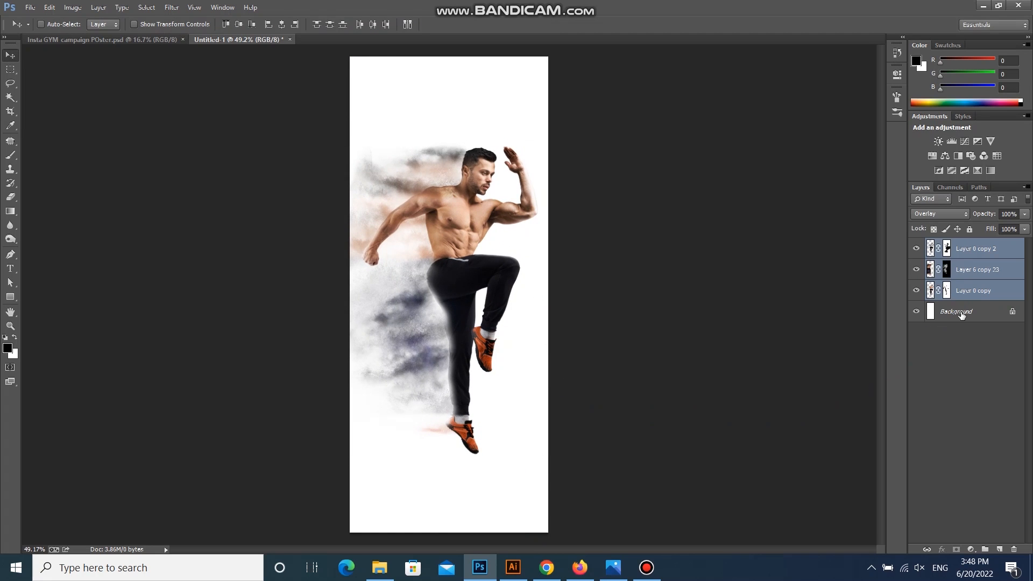
Fill the standee's background with black and scale the poster title to fit across the upper canvas, behind the man
key("alt+comma")
key("alt+BackSpace")
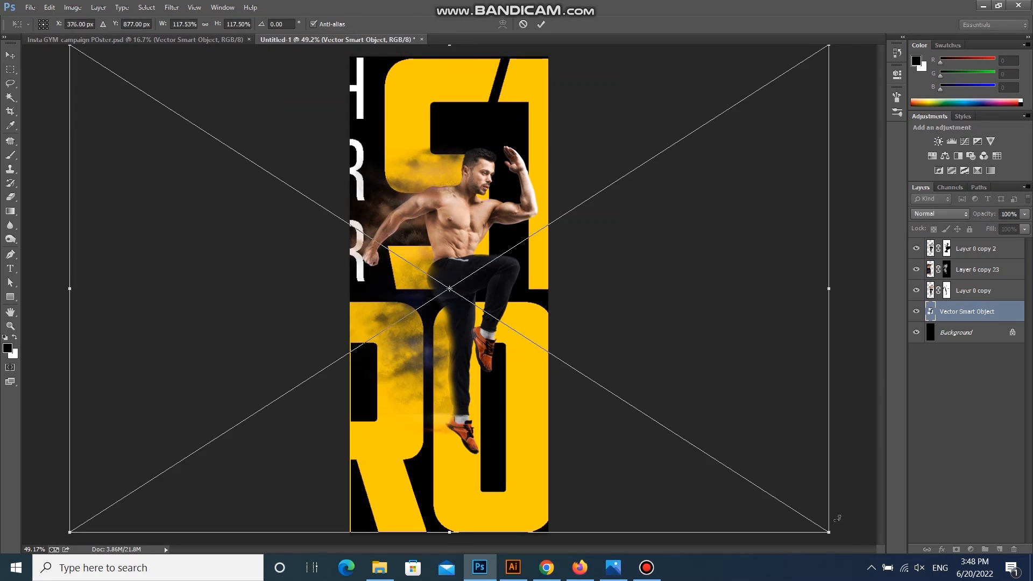
left_click_drag(834, 534, 529, 371)
left_click_drag(501, 319, 500, 157)
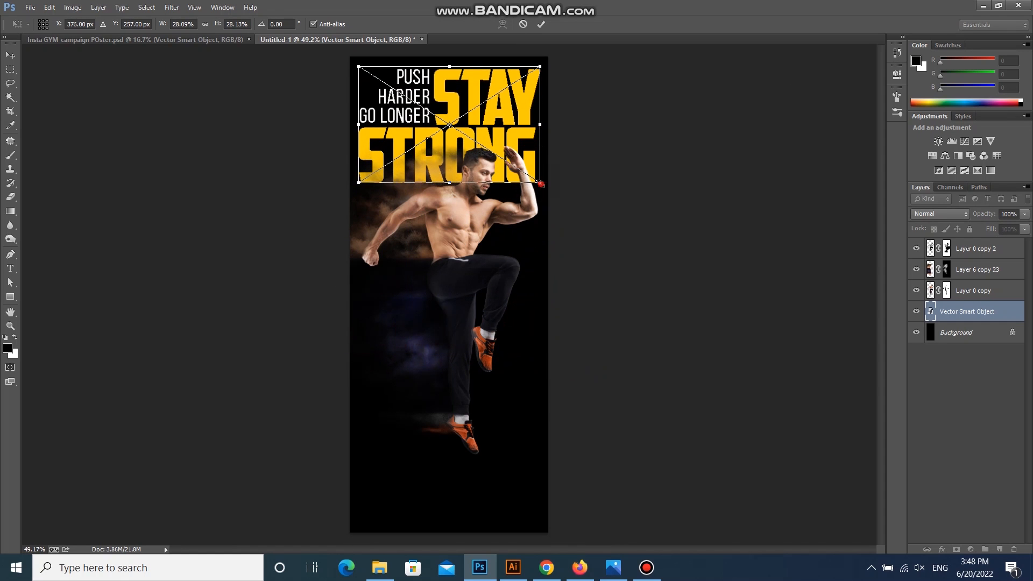
key("Return")
Add the INSTA logo below the man in the standee, resize it and centre it horizontally on the canvas
left_click_drag(283, 100, 573, 379)
left_click_drag(474, 271, 475, 279)
left_click_drag(563, 495, 523, 508)
key("Return")
key("ctrl+a")
left_click(282, 23)
Save the standee as Standee.psd and also save a JPEG copy of it
key("ctrl+shift+s")
type("Standee")
key("Return")
key("Return")
key("ctrl+shift+s")
key("Tab")
key("j")
key("Return")
key("Return")
Create a new document of 1920 x 1080 pixels at 72 pixels/inch
key("ctrl+n")
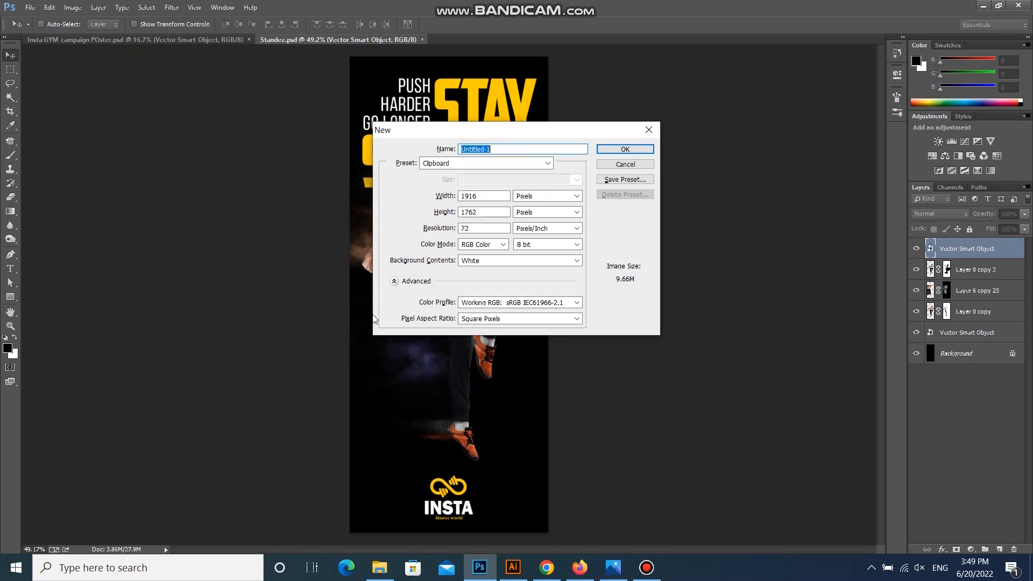
type("108")
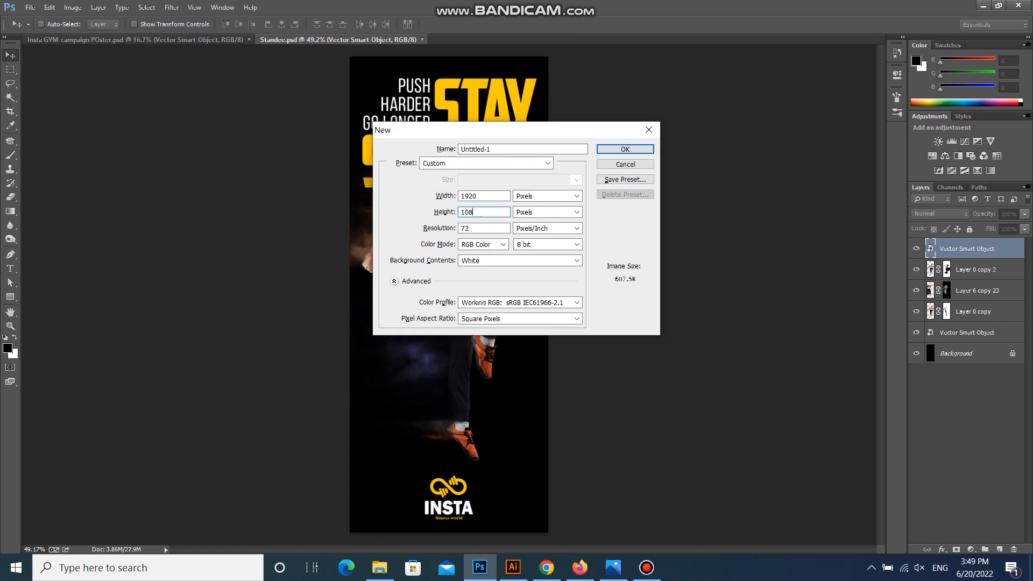
type("0")
key("Return")
left_click(299, 42)
left_click_drag(467, 218, 475, 208)
key("ctrl+z")
Copy the poster's three man and dispersion layers into the 1920 x 1080 document and fill its background with black
left_click(218, 41)
left_click(492, 266, "ctrl")
left_click(997, 314, "shift")
left_click_drag(655, 294, 840, 289)
left_click(994, 290)
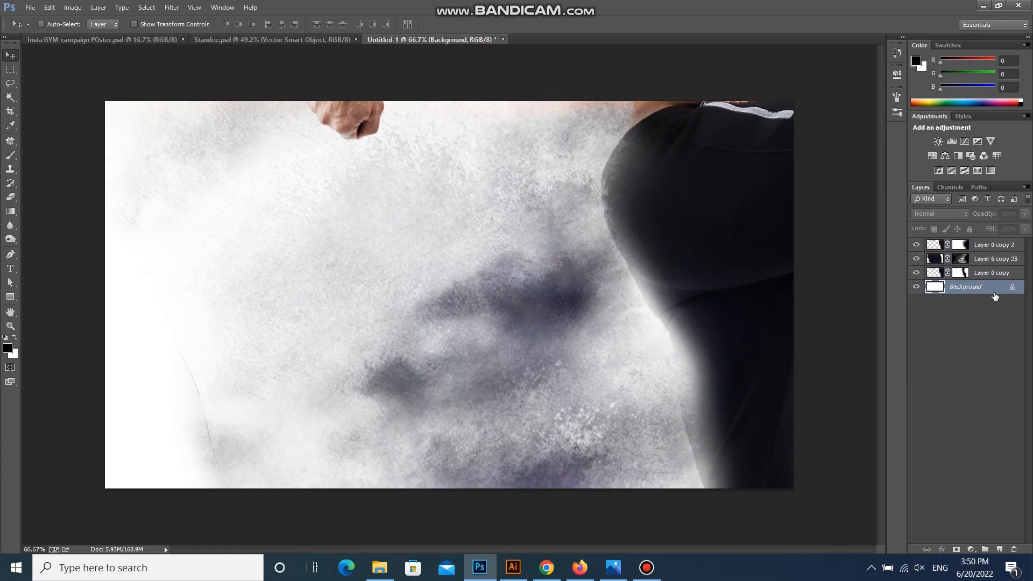
key("alt+BackSpace")
Scale the three man layers down to about 25.5% and move them toward the canvas's right side
key("ctrl+minus")
left_click(993, 273)
left_click(992, 245, "shift")
key("ctrl+t")
key("ctrl+minus")
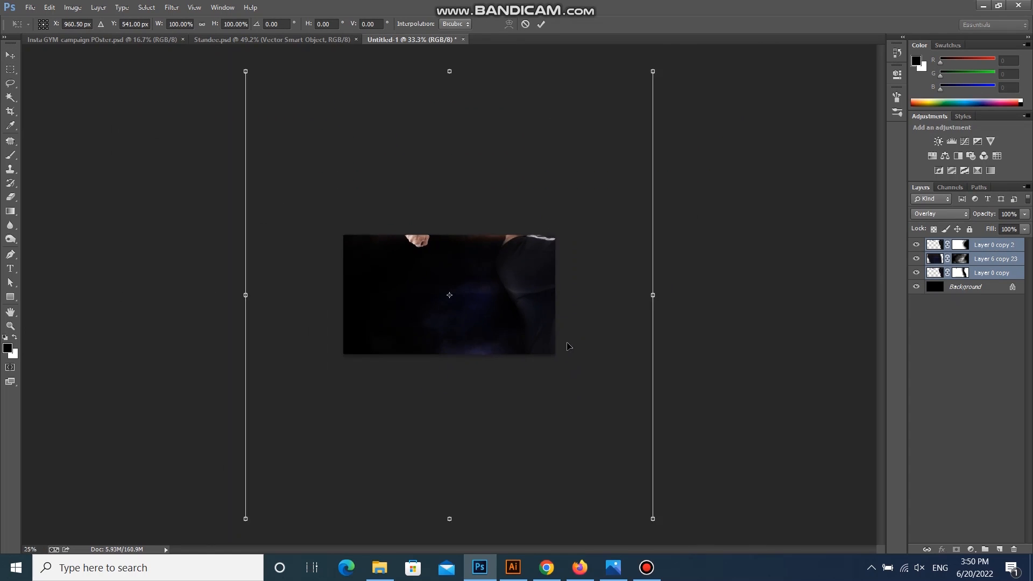
key("ctrl+minus")
left_click_drag(613, 120, 536, 296)
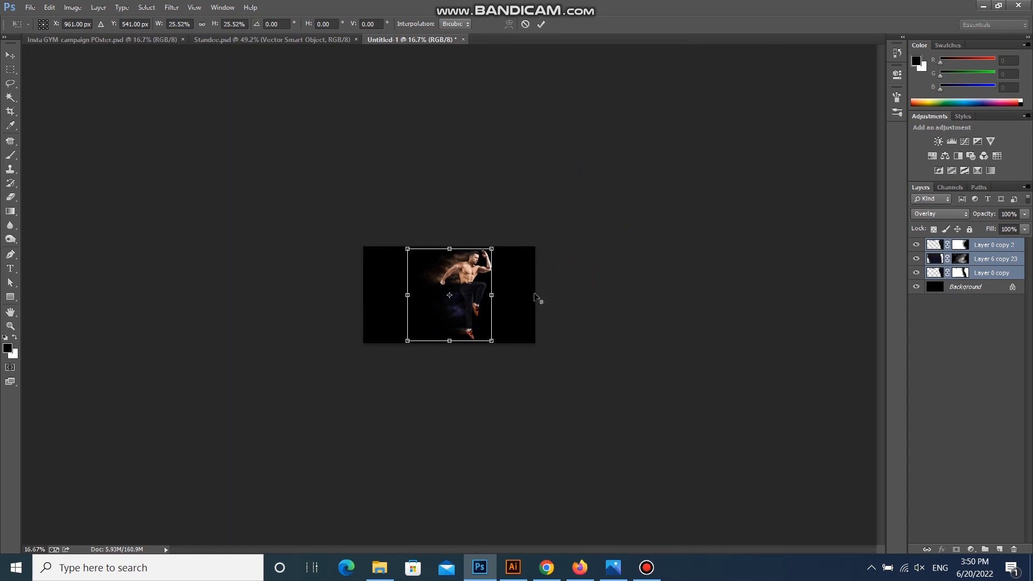
key("ctrl+0")
key("Return")
key("ctrl+minus")
key("ctrl+minus")
left_click_drag(558, 263, 595, 262)
Copy the poster title beside the man, resize it, send it behind his layers and shift the whole composition slightly left
left_click(232, 40)
left_click_drag(479, 86, 478, 220)
key("ctrl+t")
left_click_drag(537, 350, 560, 365)
left_click_drag(546, 325, 502, 326)
key("Return")
key("ctrl+bracketleft")
key("ctrl+bracketleft")
key("ctrl+bracketleft")
key("shift+Right")
left_click_drag(270, 108, 576, 434)
left_click_drag(587, 306, 569, 306)
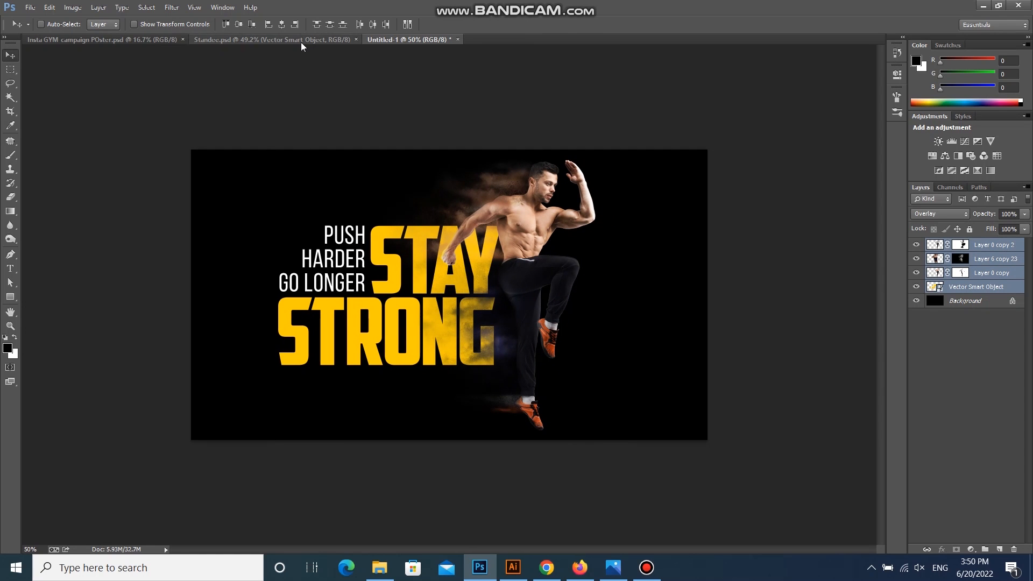
Save the document as Web Banner.psd, then close it and the standee document
key("ctrl+s")
type("WEB Banner")
key("Return")
key("Return")
key("ctrl+shift+s")
key("Escape")
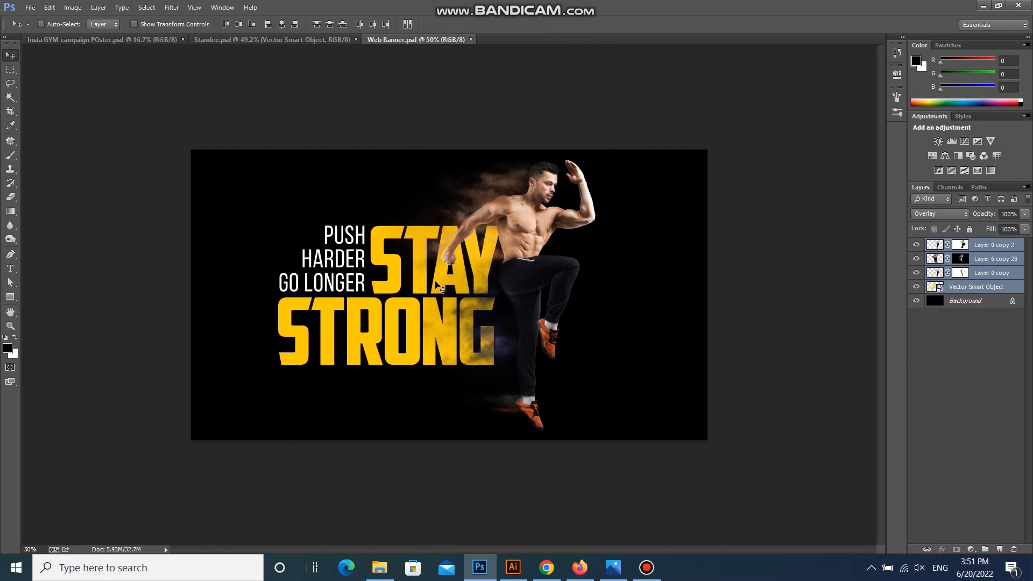
key("ctrl+w")
key("ctrl+w")
Create a new square document of 1200 x 1200 pixels at 300 pixels/inch
left_click_drag(480, 197, 400, 203)
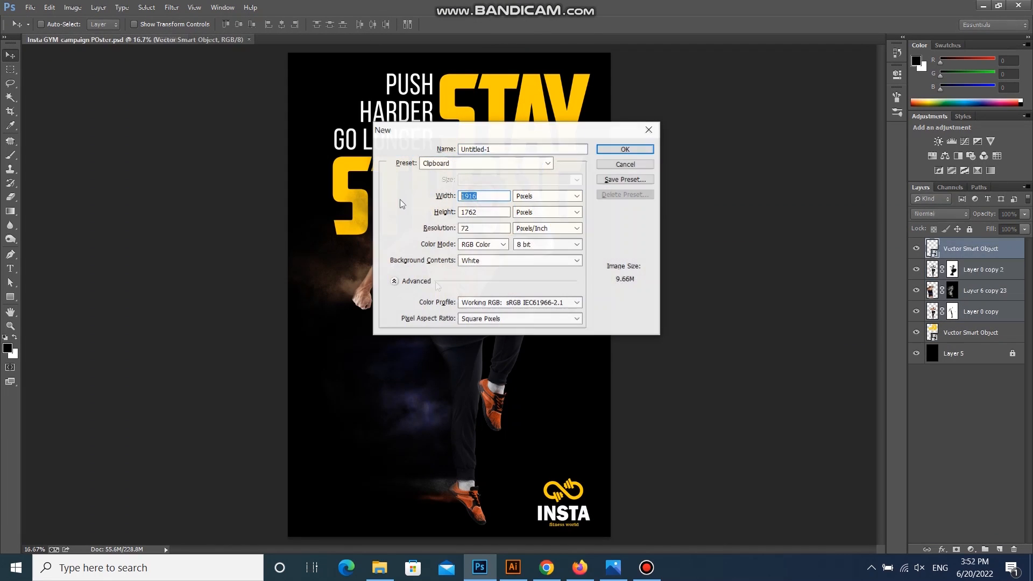
type("1200")
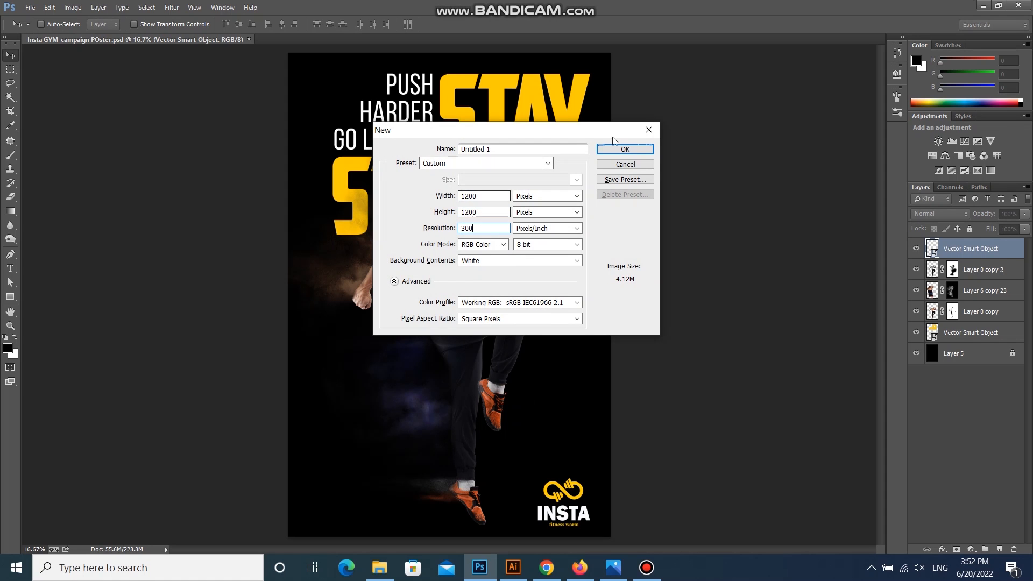
left_click(625, 149)
Copy the poster's three man and dispersion layers into the square document and fill its background with black
left_click(197, 42)
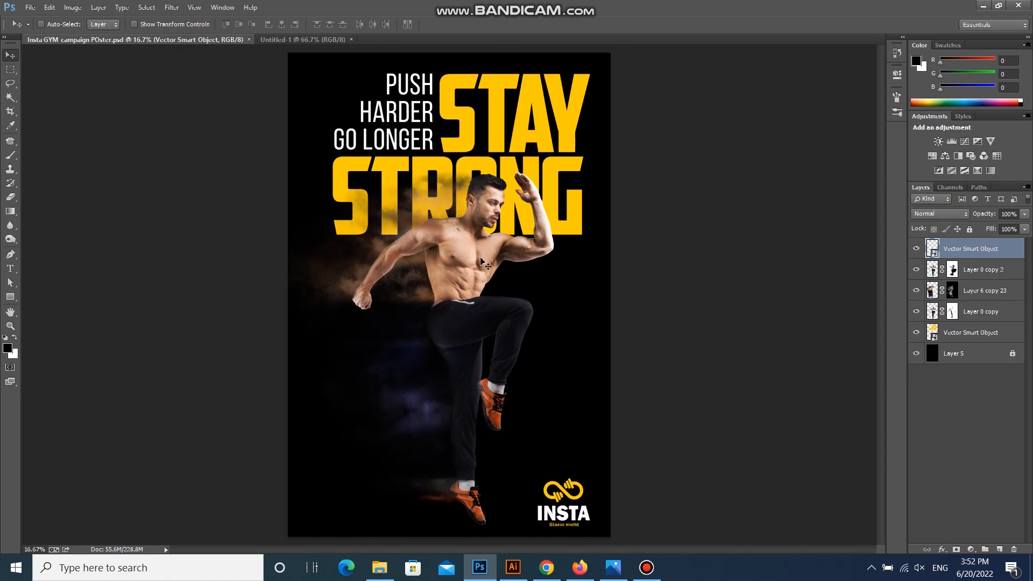
left_click(968, 271)
left_click(982, 317, "shift")
left_click_drag(495, 233, 491, 317)
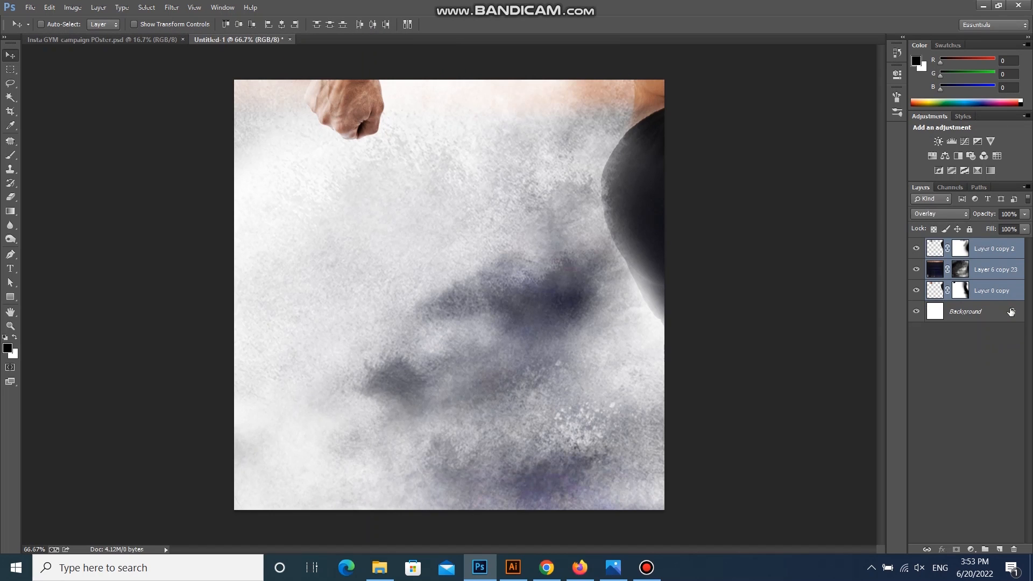
left_click(1011, 311)
key("alt+BackSpace")
Scale the three man layers down to about 26% and position them toward the right of the square canvas
left_click(1002, 288)
left_click(995, 248, "shift")
key("ctrl+minus")
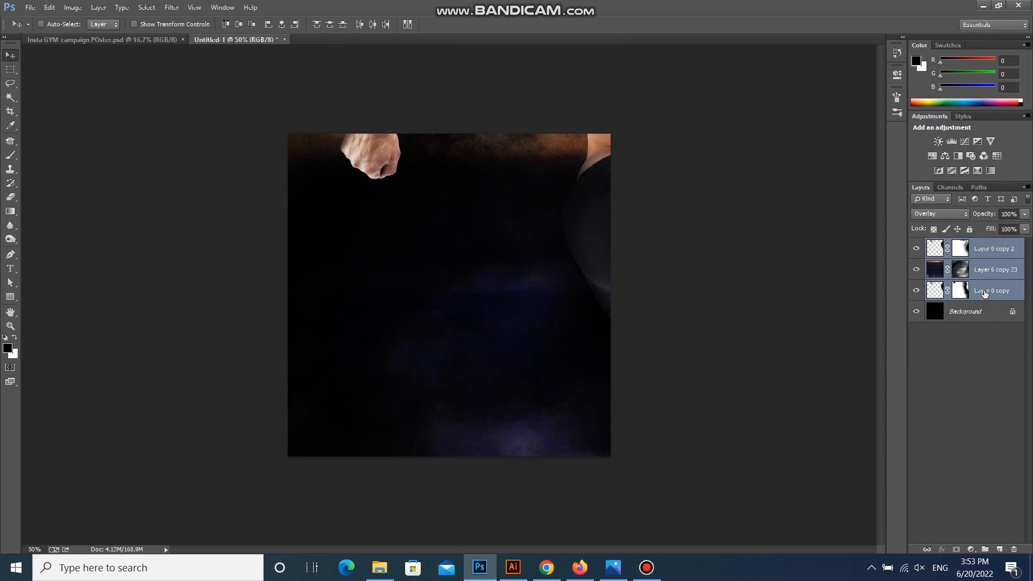
key("ctrl+minus")
key("ctrl+minus")
key("ctrl+t")
key("ctrl+minus")
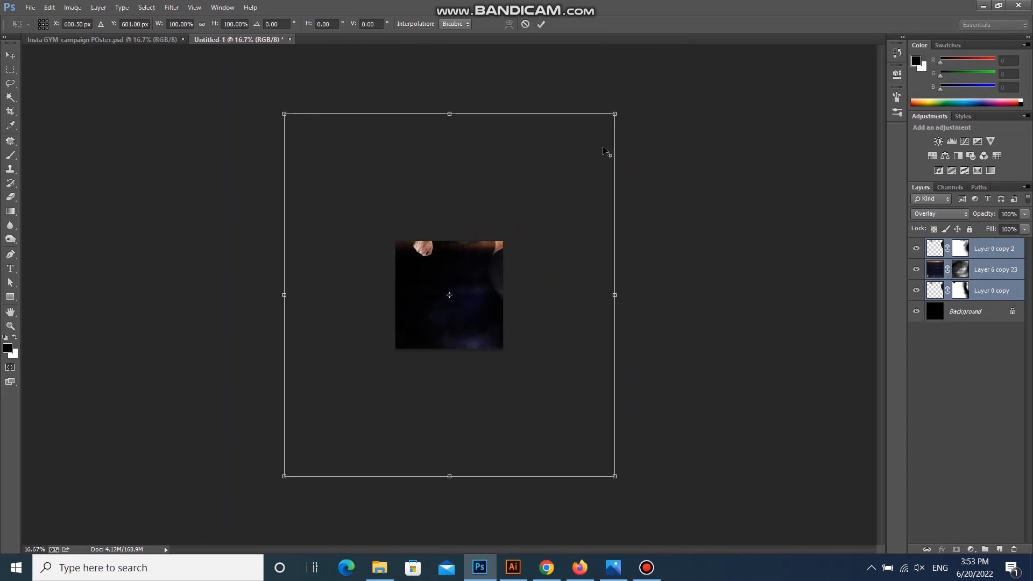
left_click_drag(617, 114, 551, 280)
key("ctrl+0")
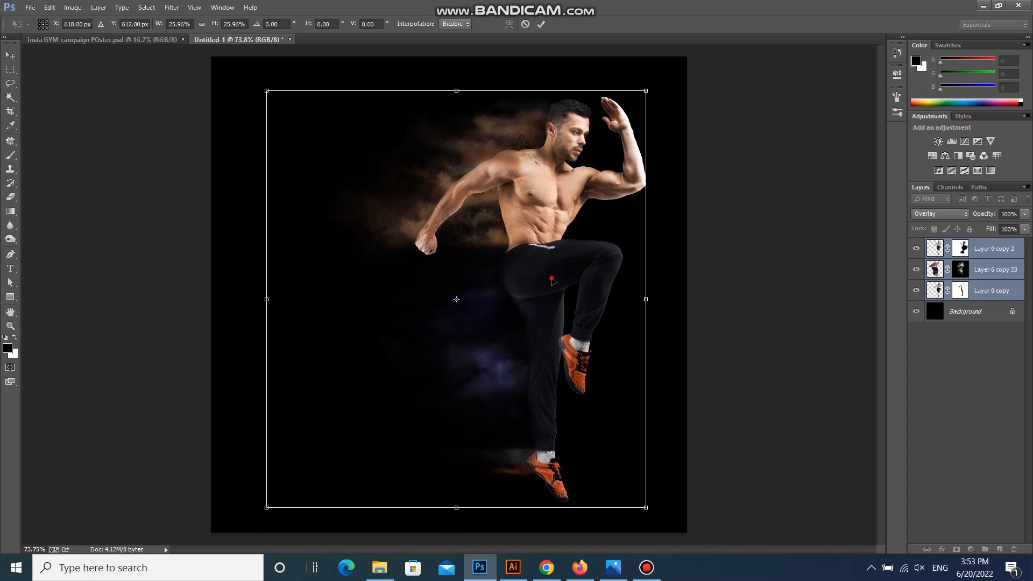
key("Return")
Copy the poster title into the square document and scale it down to about 30.5%
left_click_drag(150, 41, 438, 231)
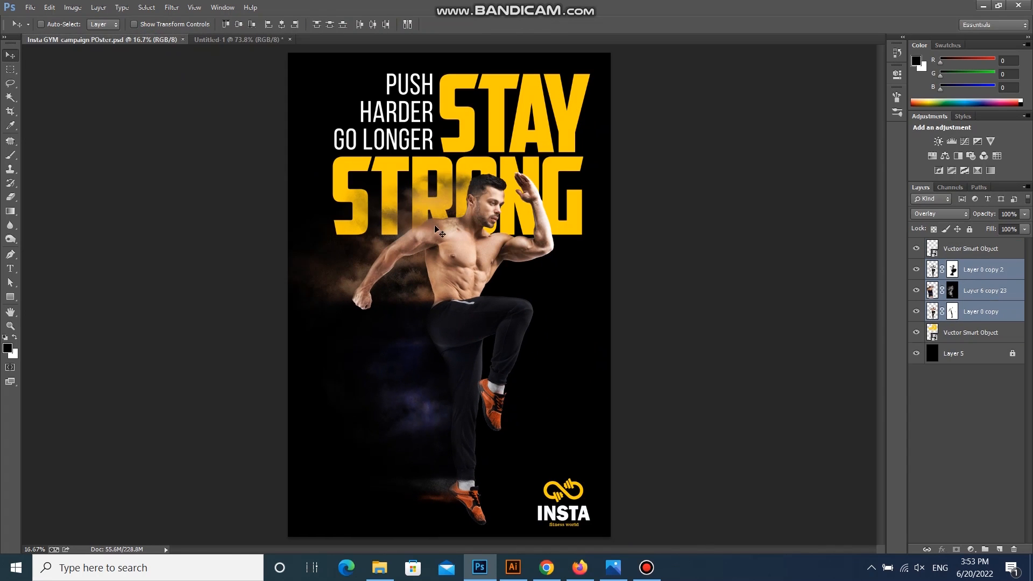
left_click_drag(450, 100, 407, 220)
key("ctrl+t")
key("ctrl+minus")
key("ctrl+minus")
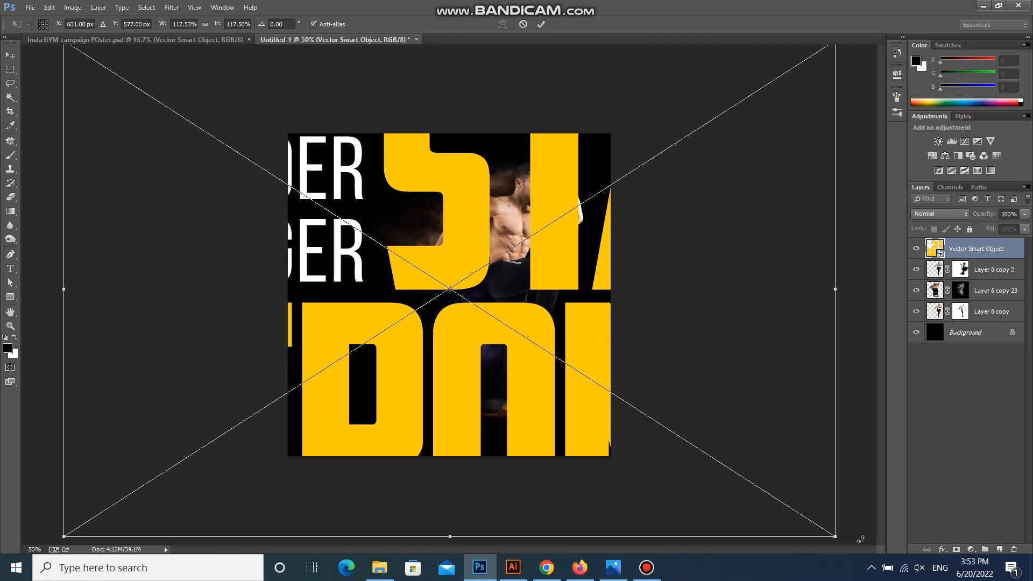
left_click_drag(835, 538, 553, 358)
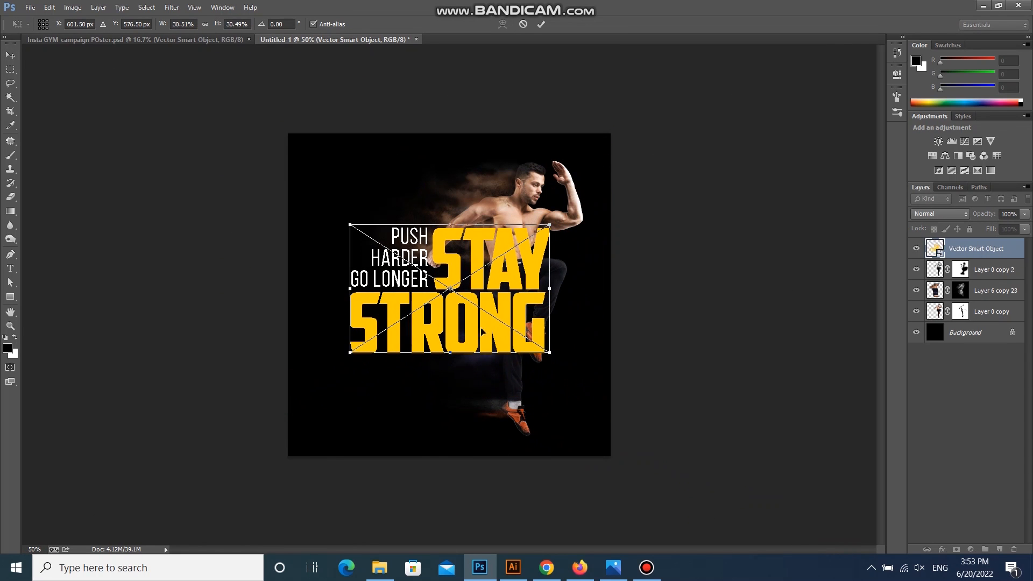
key("Return")
Send the title behind the man's layers, move it to his left and shrink it slightly to leave an edge margin
key("ctrl+shift+bracketleft")
left_click_drag(447, 323, 385, 322)
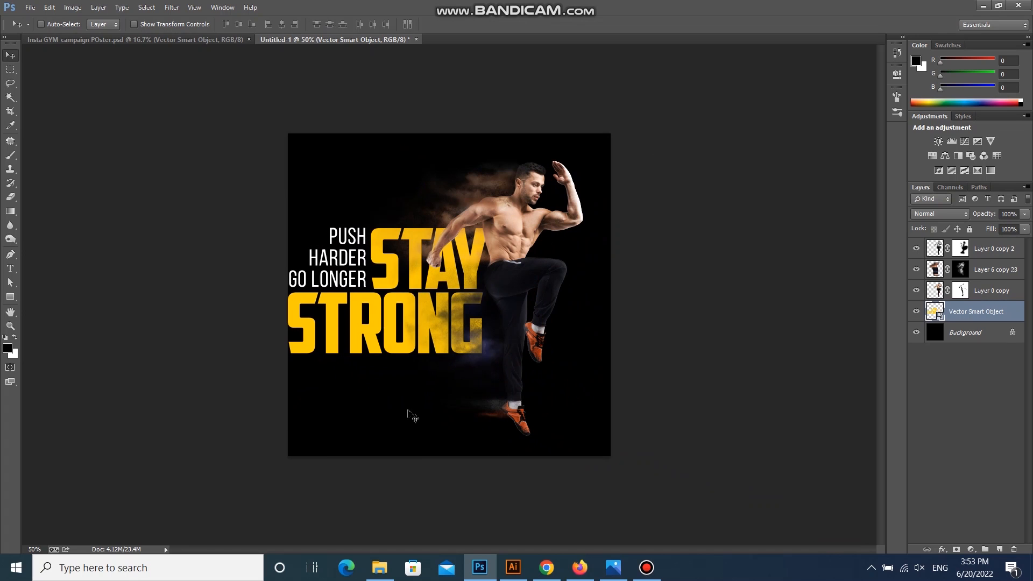
key("ctrl+t")
left_click_drag(489, 354, 461, 319)
key("Return")
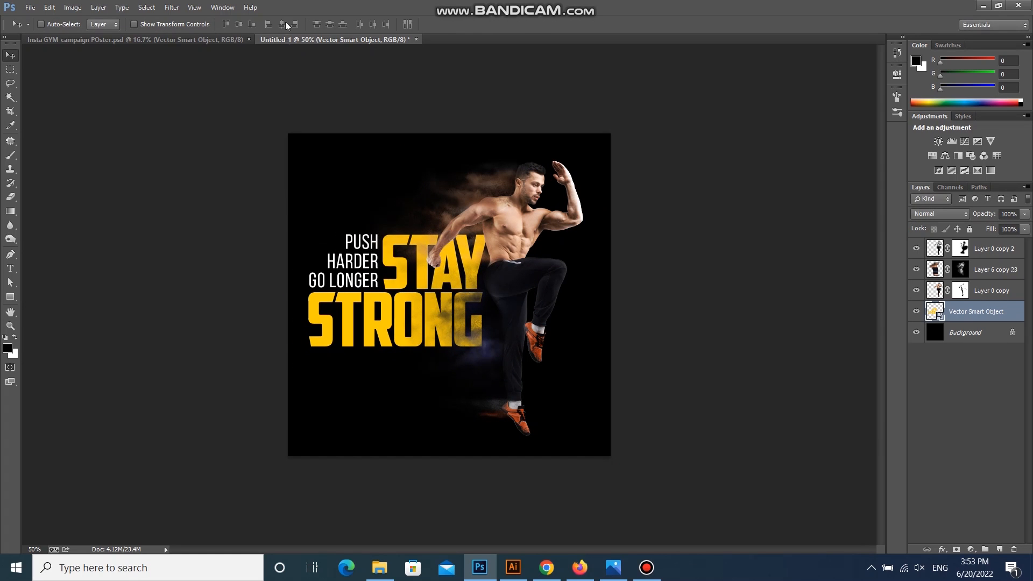
Copy the INSTA logo from the poster into the square document, resize it and place it in the canvas's lower-right corner
key("ctrl+0")
left_click_drag(280, 58, 542, 460)
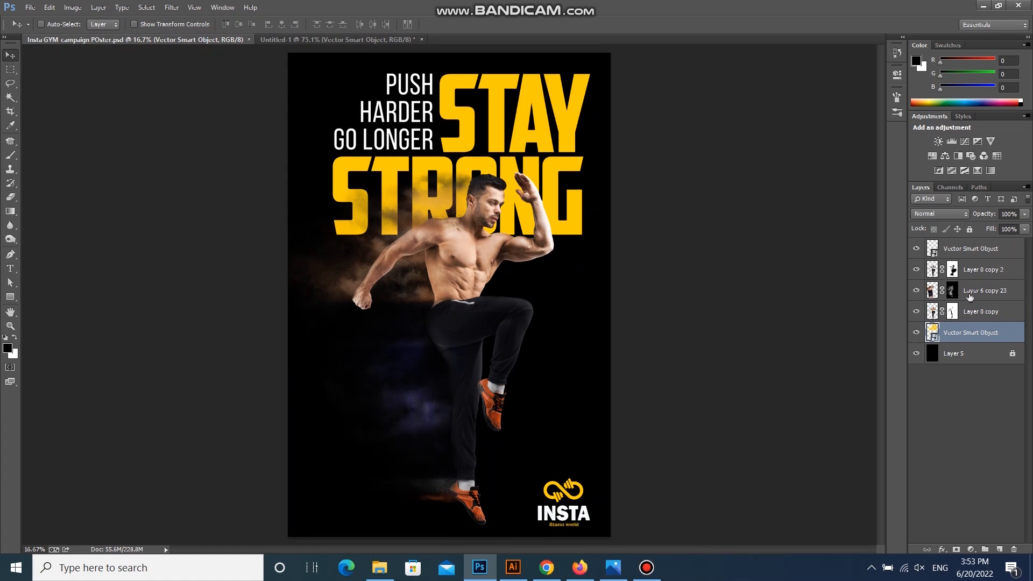
left_click(979, 247)
left_click_drag(694, 392, 455, 286)
key("ctrl+t")
left_click_drag(569, 409, 664, 506)
key("Return")
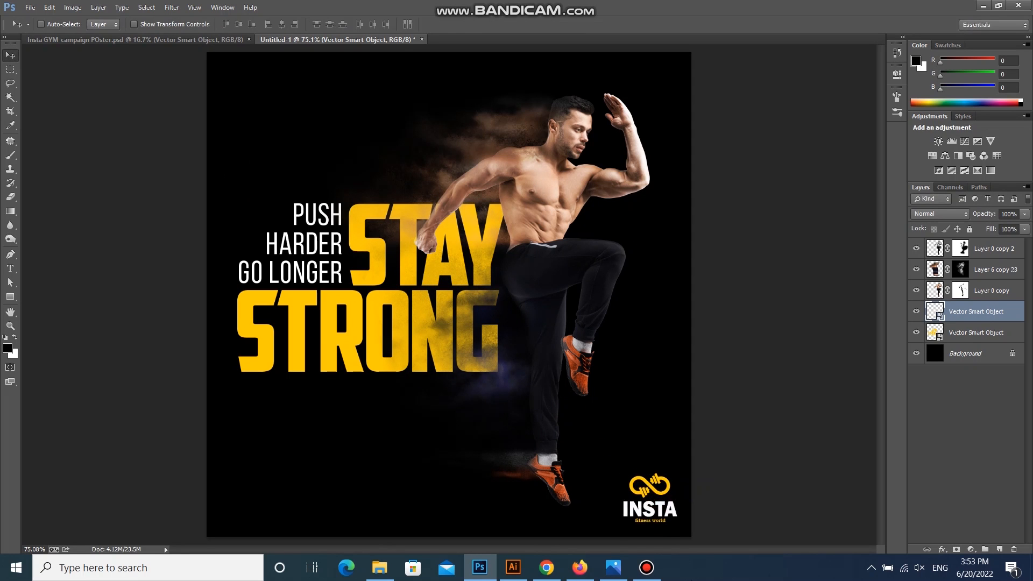
key("shift+Left")
Save the square design as FB Post, also save a JPEG copy, and close the document
key("ctrl+s")
type("FB Post")
key("Return")
key("Return")
key("ctrl+shift+s")
key("Tab")
key("j")
key("Return")
key("Return")
key("ctrl+w")
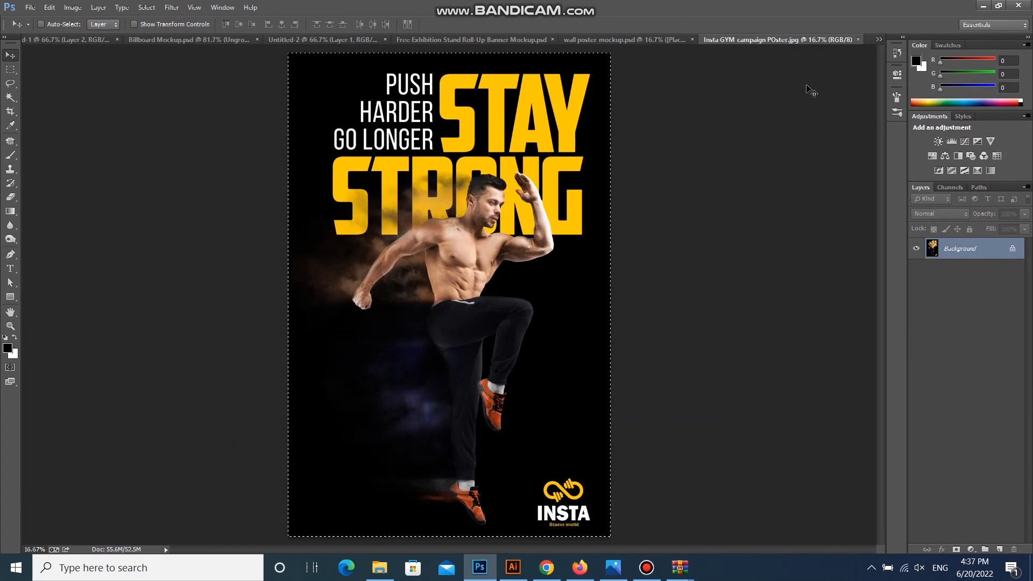
Paste the poster image into the wall poster mockup's smart object and scale it down to the canvas width
key("ctrl+w")
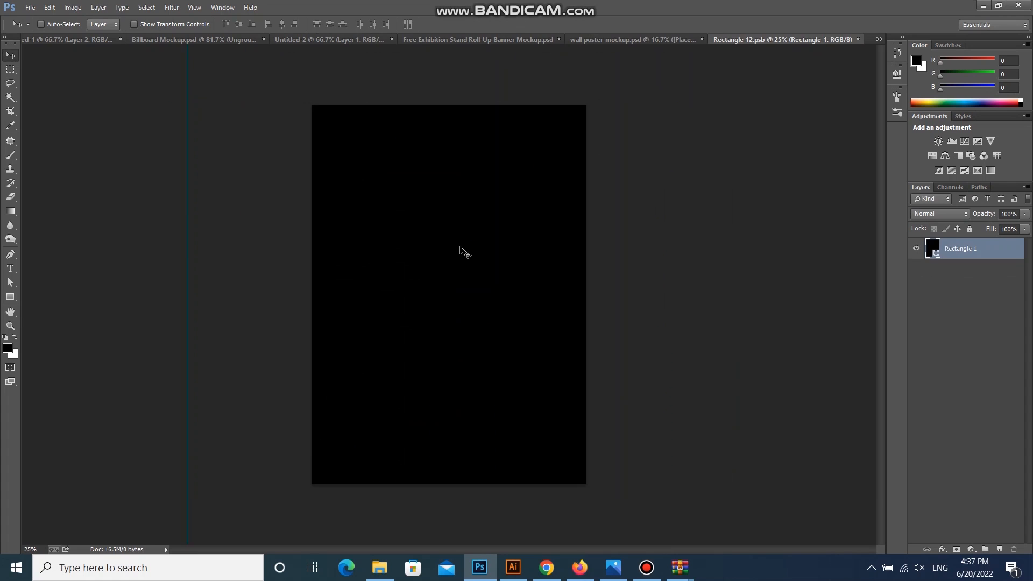
key("ctrl+v")
key("ctrl+t")
key("ctrl+minus")
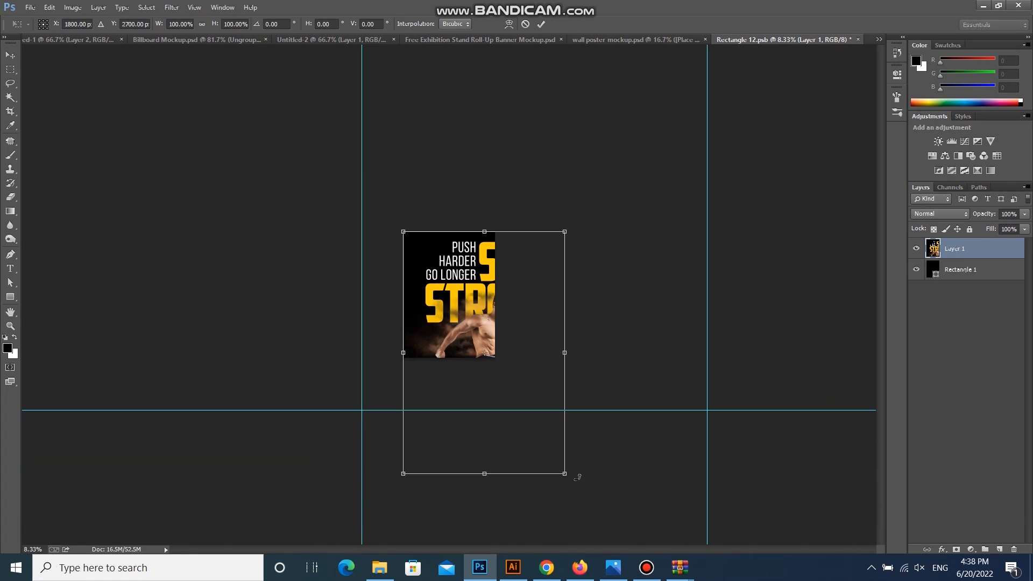
left_click_drag(564, 475, 495, 370)
double_click(478, 333)
Crop the smart object's canvas to the full poster, then save and close it to update the wall mockup
key("c")
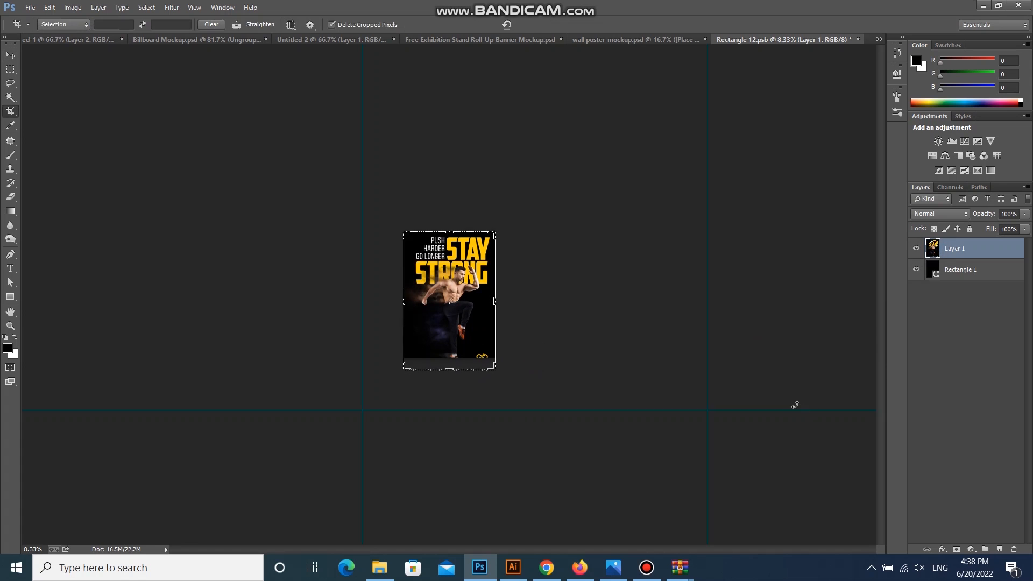
key("Return")
key("ctrl+s")
key("ctrl+w")
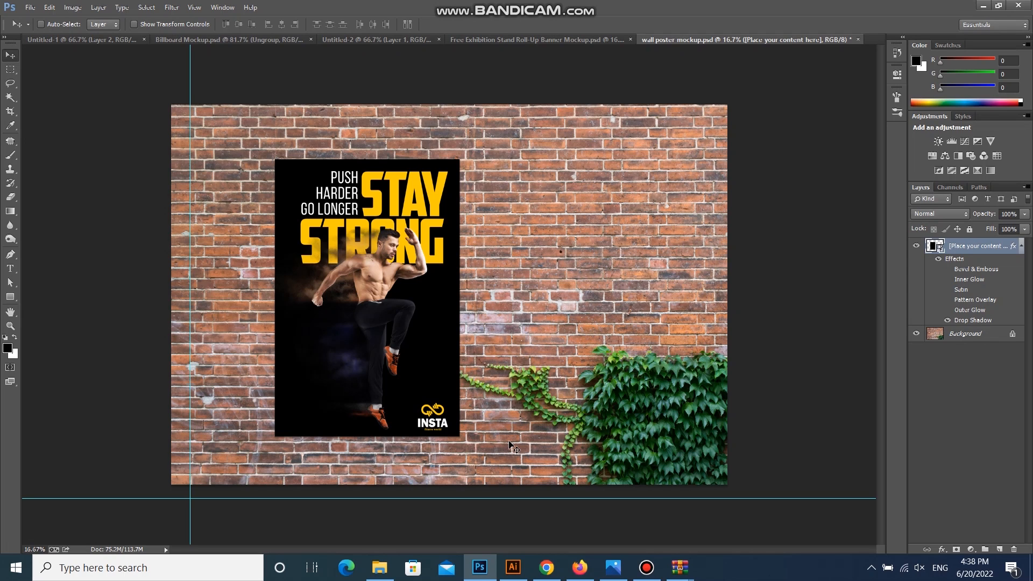
Copy the entire Standee.jpg image for the roll-up banner mockup and close the image
left_click(544, 40)
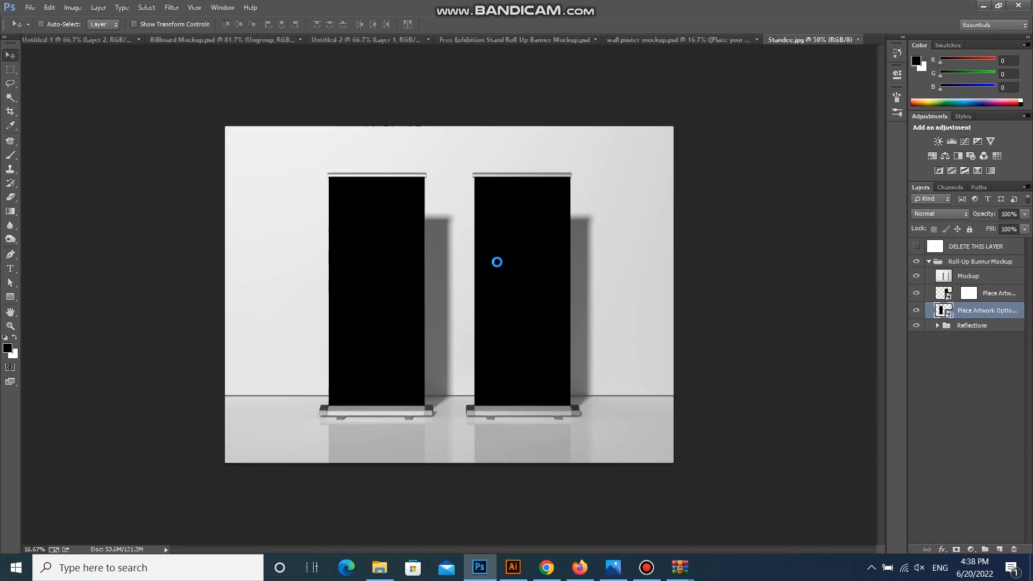
key("ctrl+a")
key("ctrl+c")
key("ctrl+w")
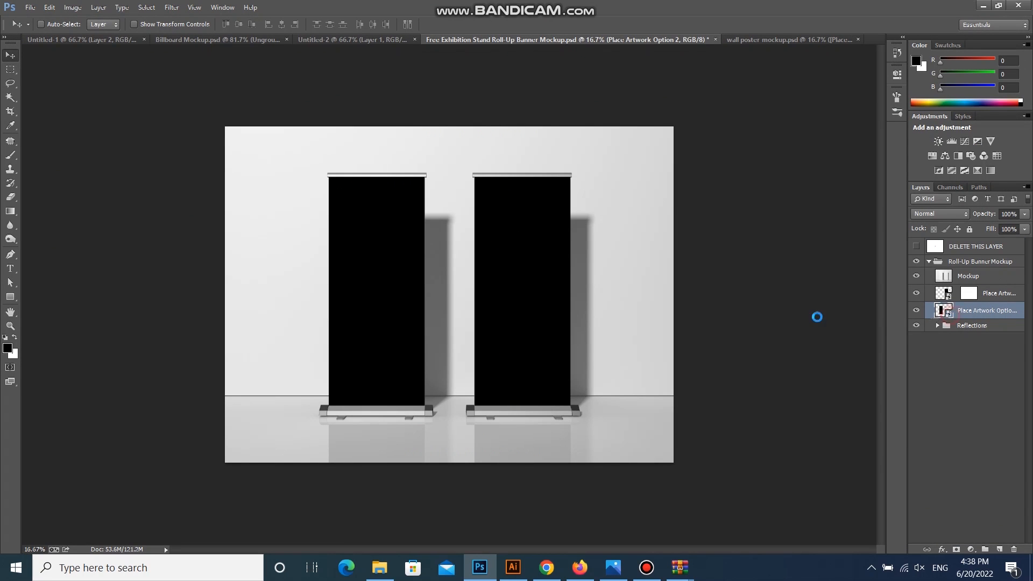
Paste the standee design into the first roll-up banner's smart object, enlarge it to fill the canvas, then save and close it
key("ctrl+v")
key("ctrl+t")
left_click_drag(519, 467, 553, 529)
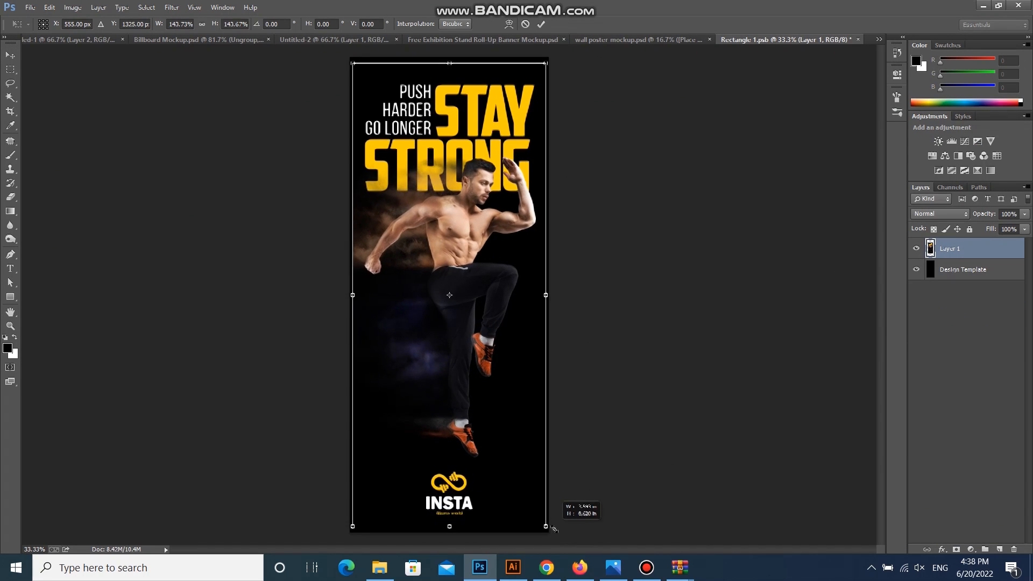
key("Return")
key("ctrl+s")
key("ctrl+w")
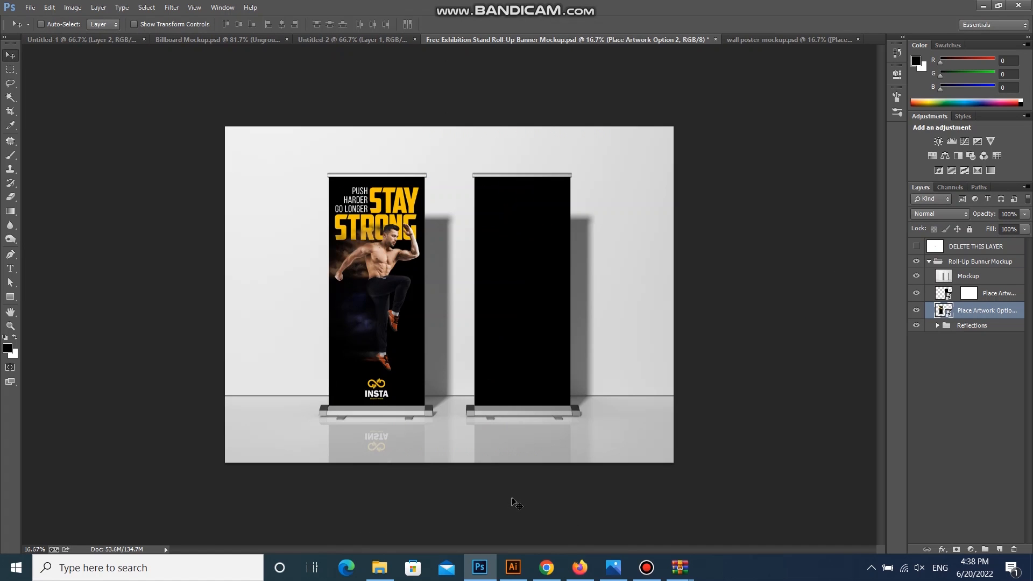
Paste the standee design into the second roll-up banner's smart object, then save and close it to update the mockup
double_click(948, 296)
key("ctrl+v")
key("ctrl+s")
key("ctrl+w")
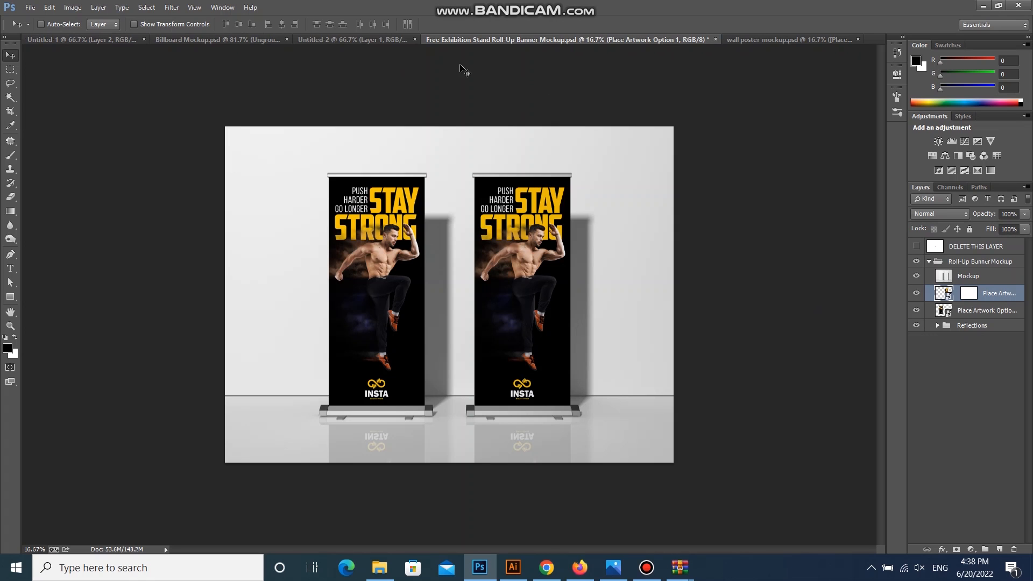
Place the square STAY STRONG design over the existing post image in the Facebook page mockup, fitted to the post's width
left_click(370, 41)
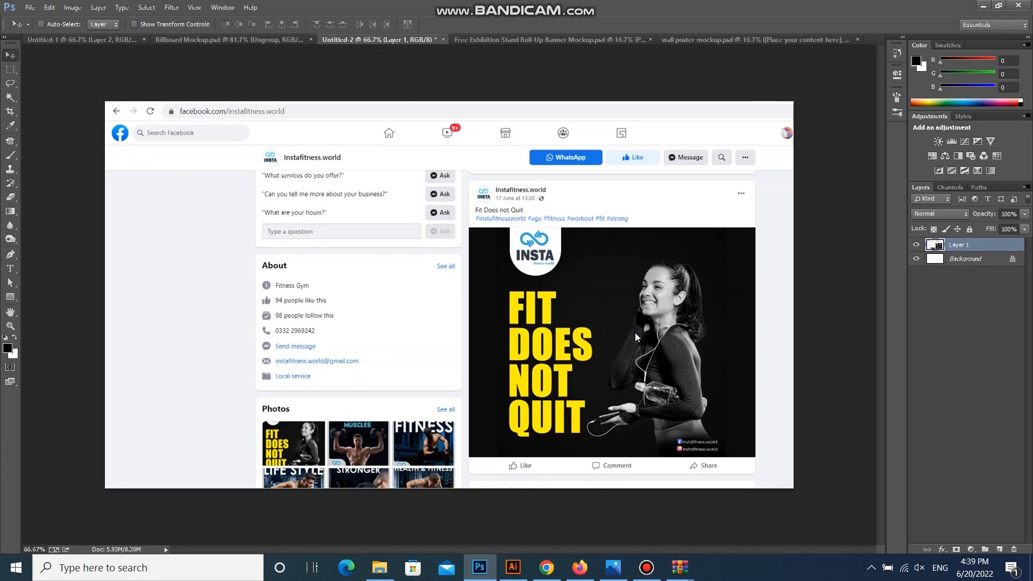
key("ctrl+v")
key("ctrl+s")
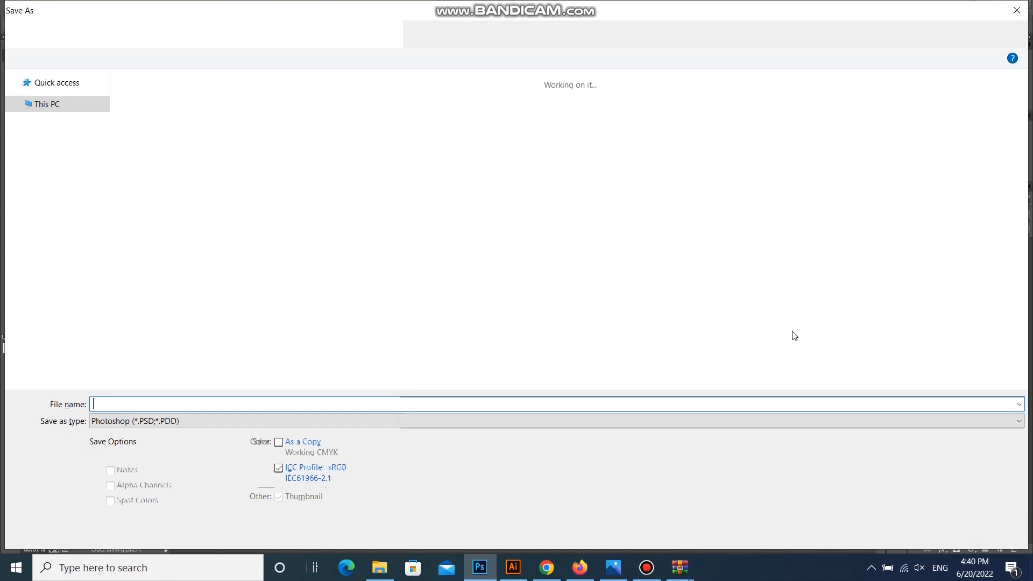
key("Escape")
Open the billboard mockup's smart object and paste in the entire Hoarding 60 x 20.jpg image, closing the source image
left_click(272, 41)
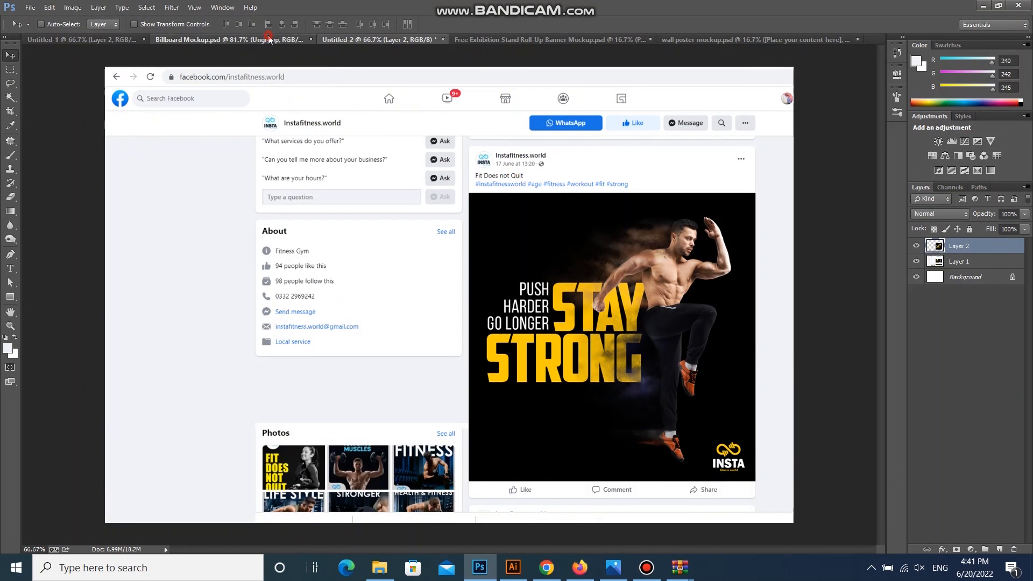
left_click(455, 257, "ctrl")
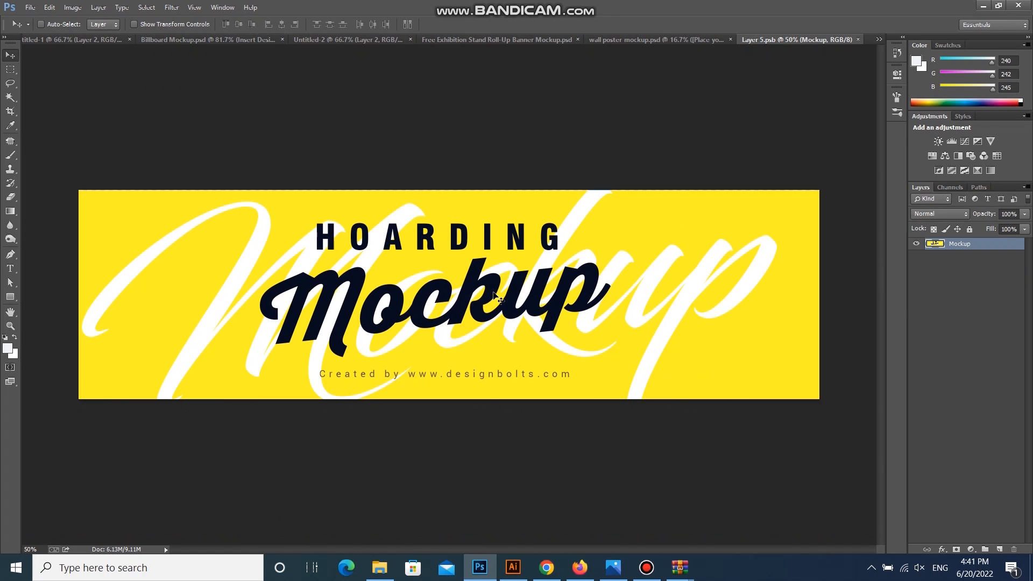
key("ctrl+o")
double_click(544, 130)
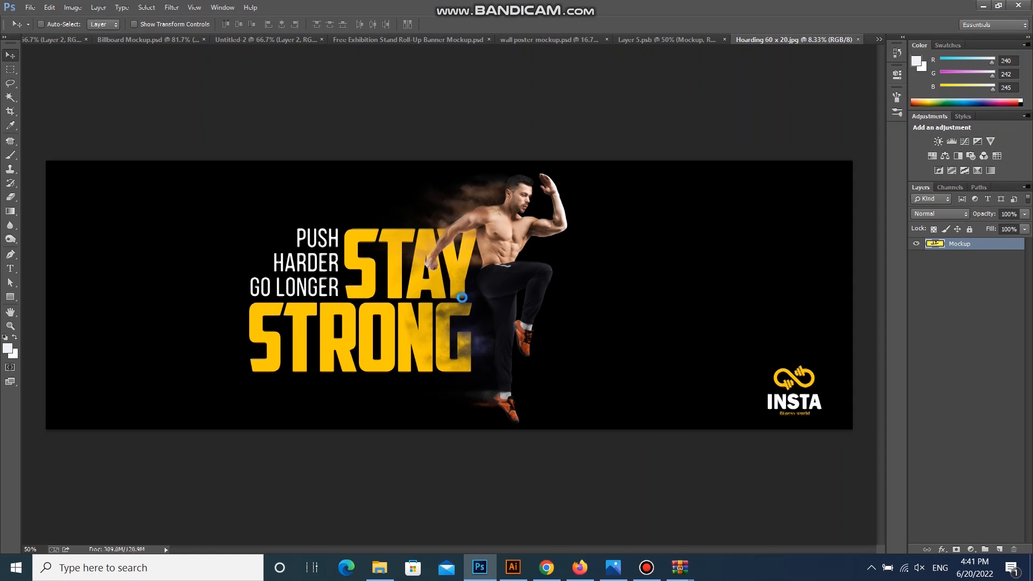
key("ctrl+a")
key("ctrl+w")
key("ctrl+v")
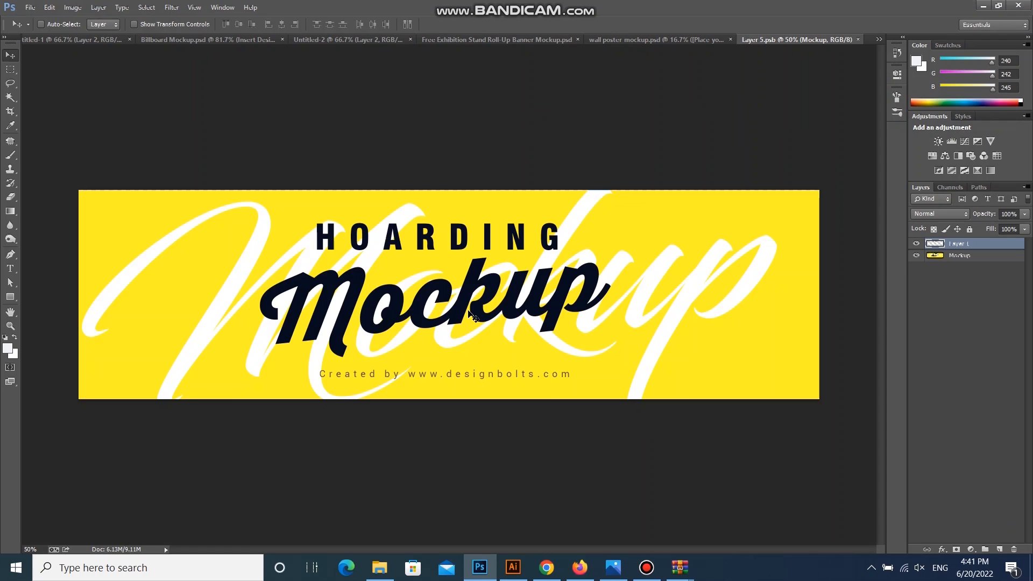
Scale the pasted hoarding design down from its upper-left corner to about 15.3% so it matches the canvas width
key("ctrl+t")
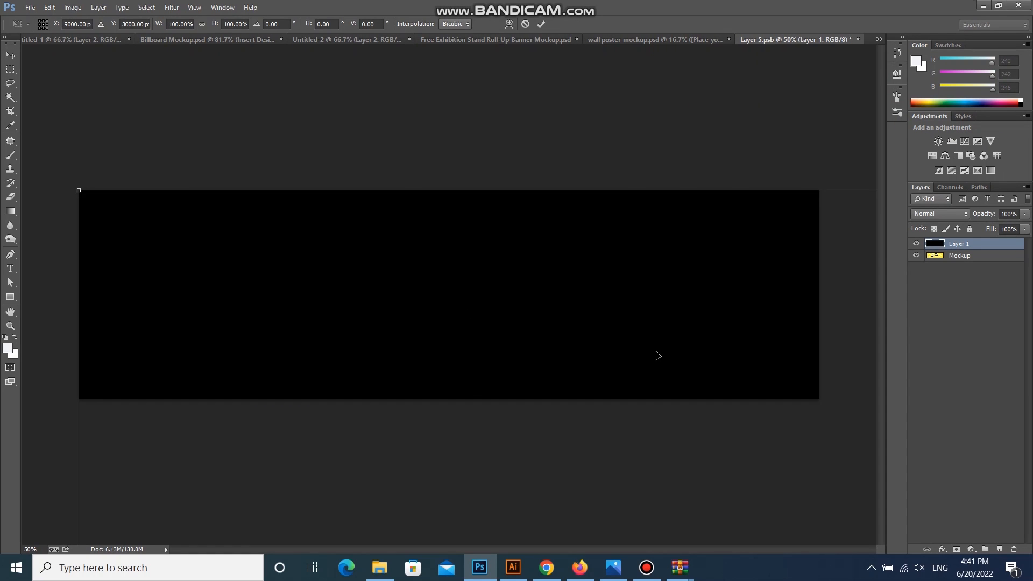
key("ctrl+minus")
key("ctrl+minus")
key("ctrl+minus")
key("ctrl+minus")
key("ctrl+minus")
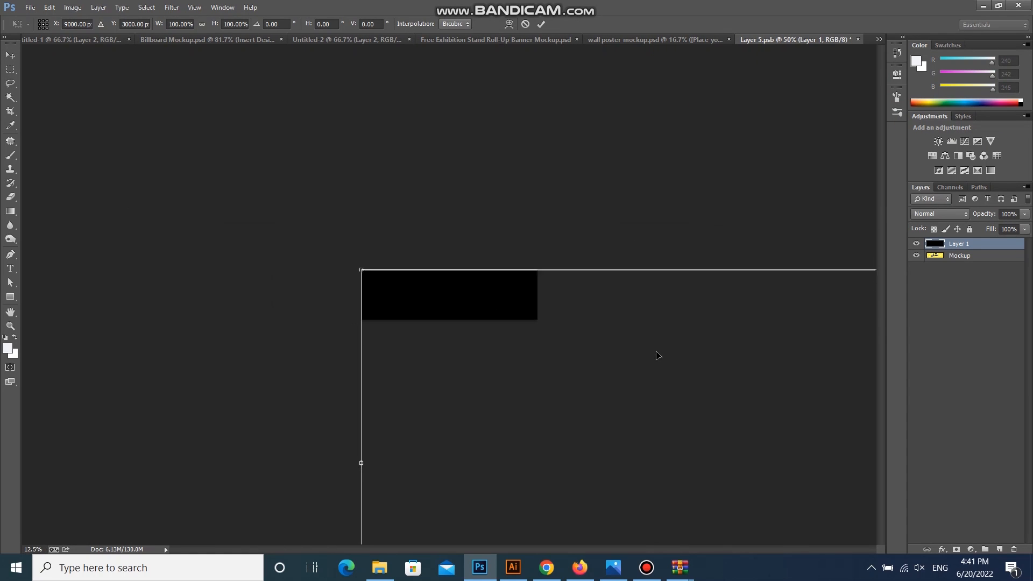
key("ctrl+minus")
key("ctrl+minus")
key("ctrl+minus")
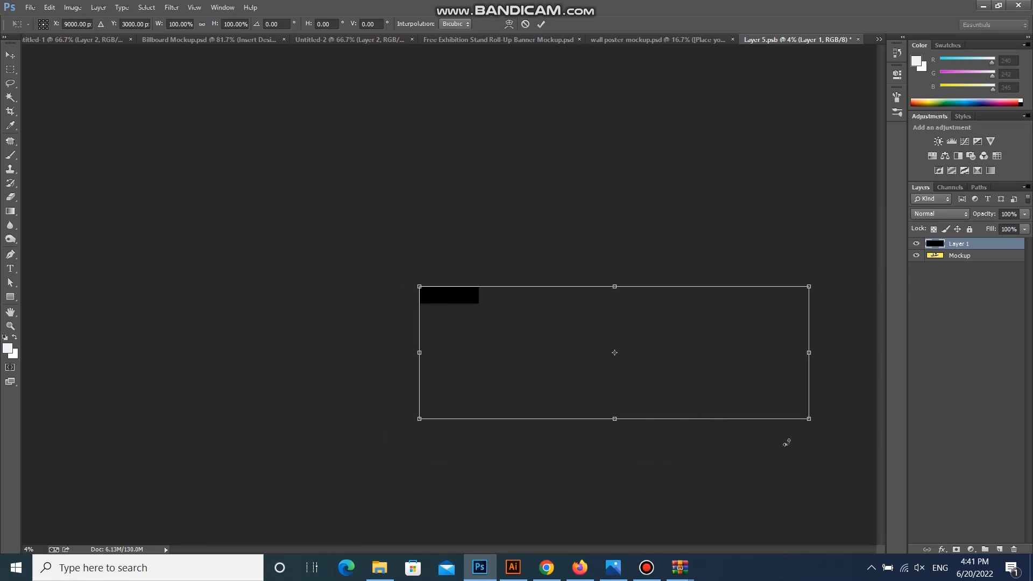
left_click_drag(809, 419, 469, 343)
key("ctrl+0")
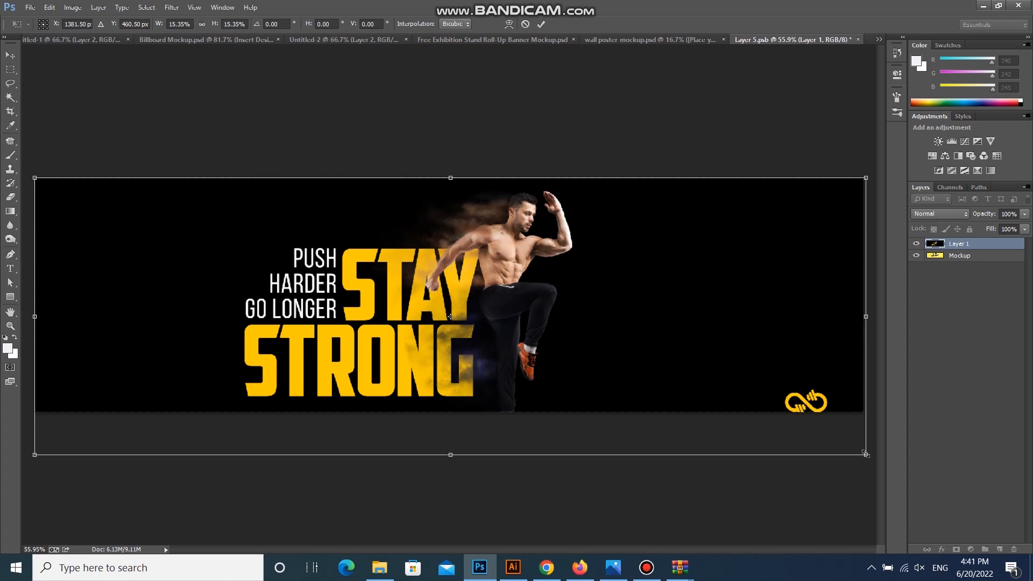
left_click_drag(866, 455, 864, 454)
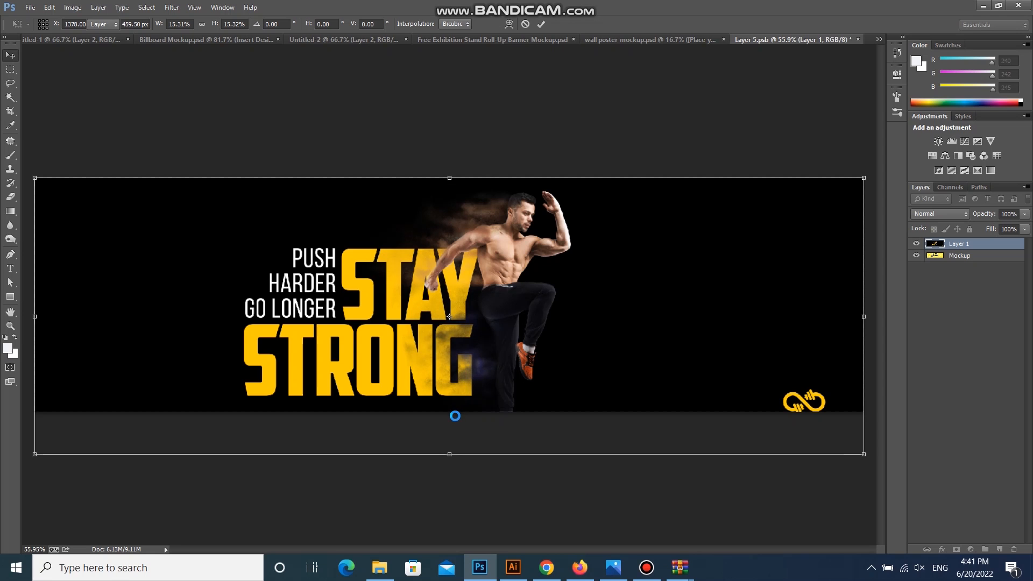
Extend the smart object's canvas down to the full hoarding design, save and close it, and move the design slightly up on the billboard
key("c")
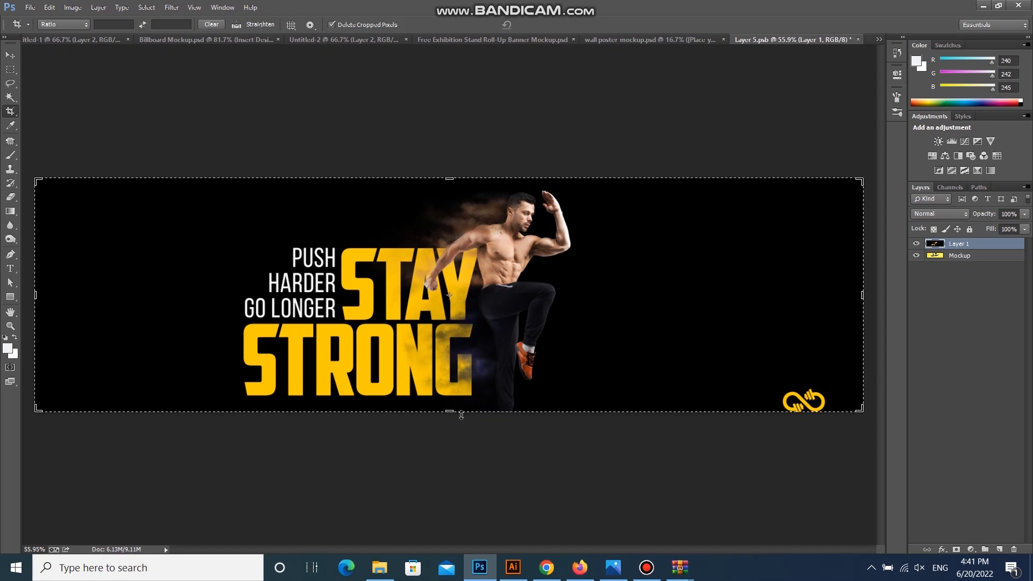
left_click_drag(446, 414, 449, 455)
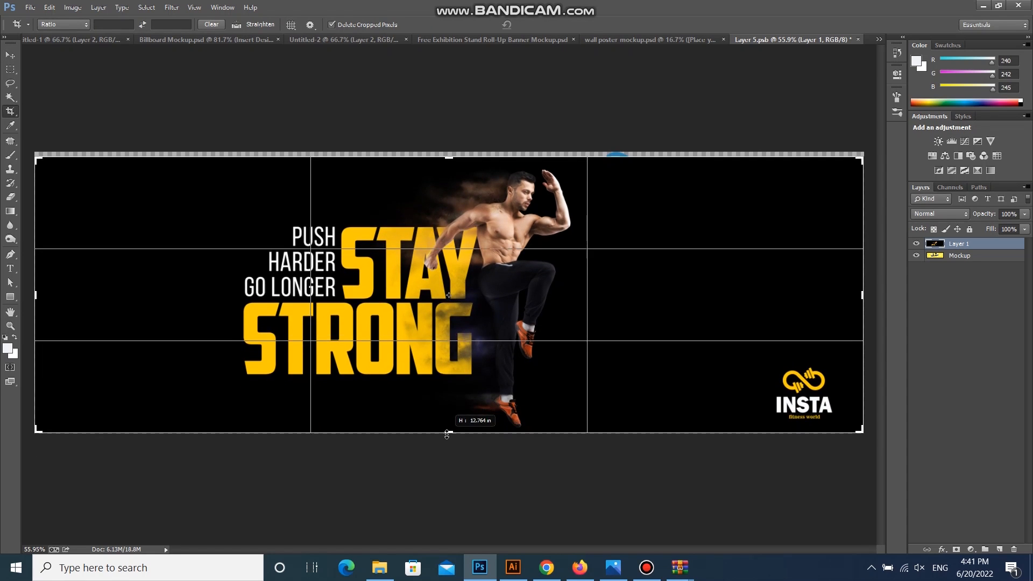
double_click(461, 418)
key("v")
key("ctrl+s")
key("ctrl+w")
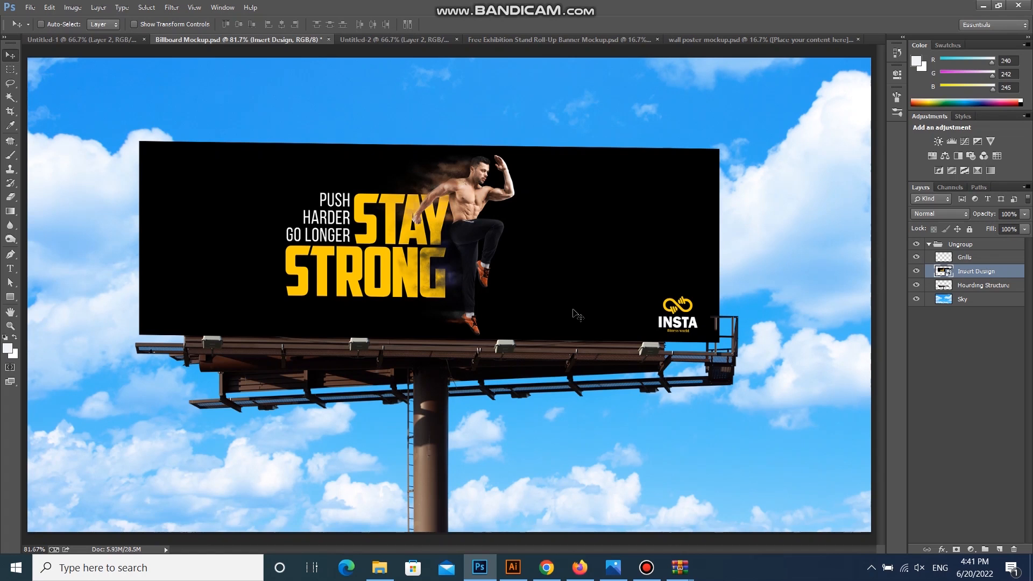
mouse_move(629, 294)
left_mouse_down()
mouse_move(615, 286)
mouse_move(620, 256)
mouse_move(621, 286)
left_mouse_up()
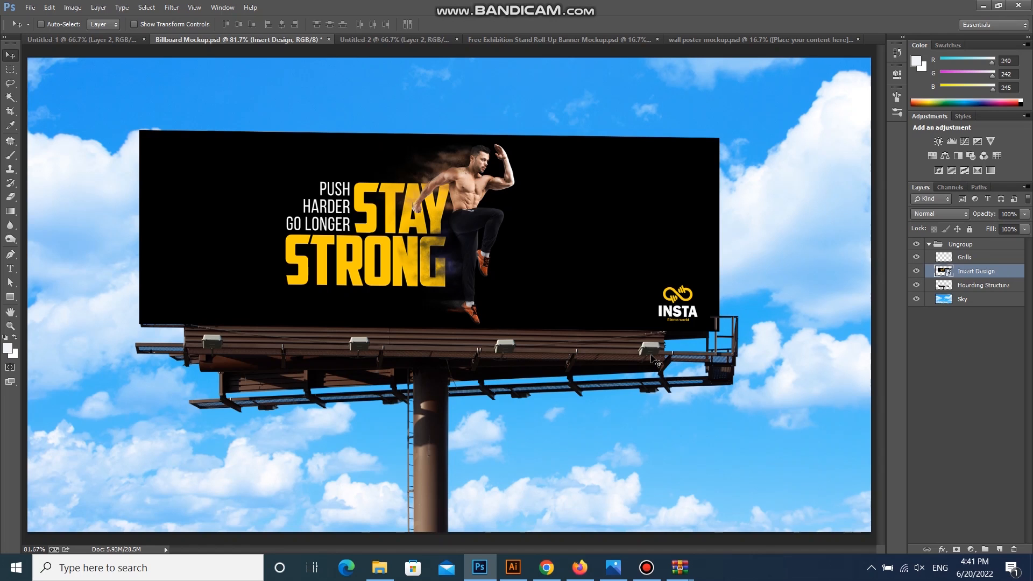
Open FB Post.jpg, copy the whole image, close it and paste it into the Untitled-1 web page mockup
key("ctrl+shift+Tab")
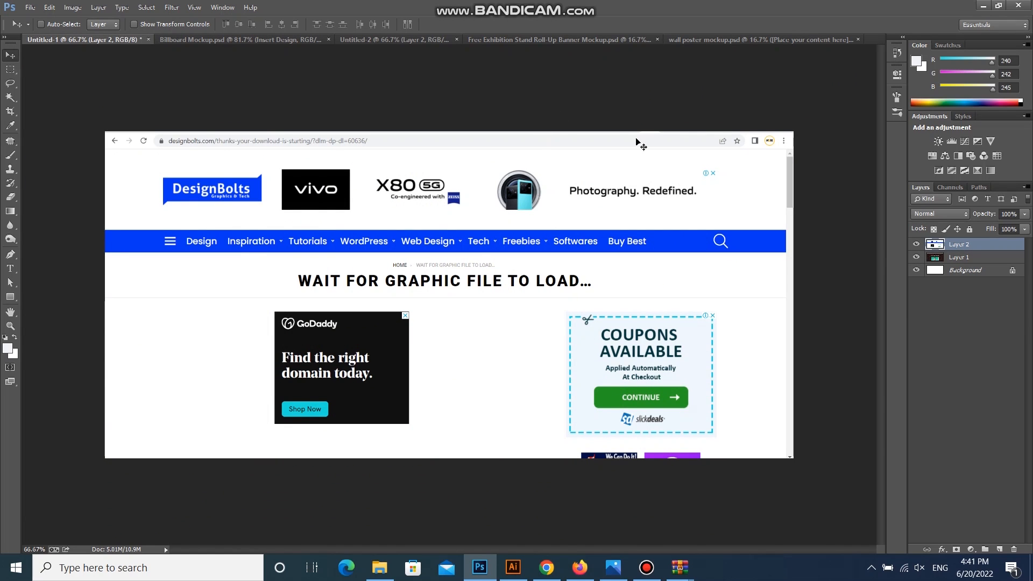
key("ctrl+o")
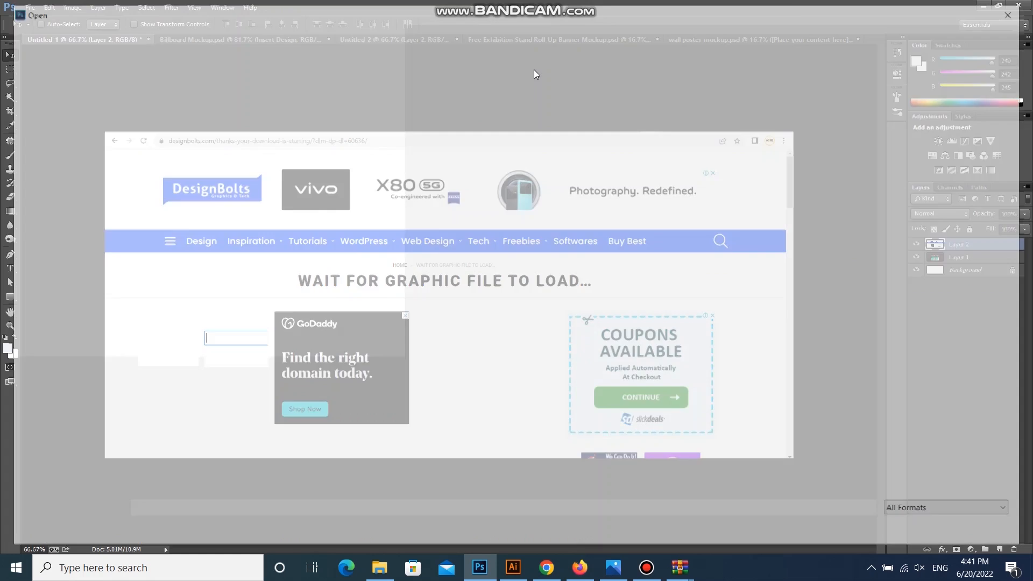
left_click(378, 126)
double_click(377, 125)
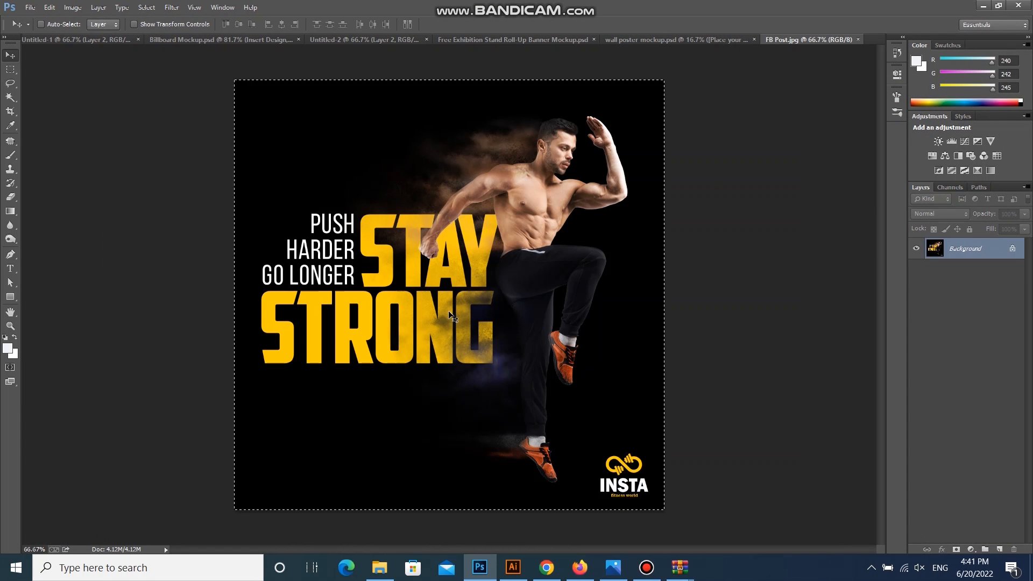
key("ctrl+w")
key("ctrl+v")
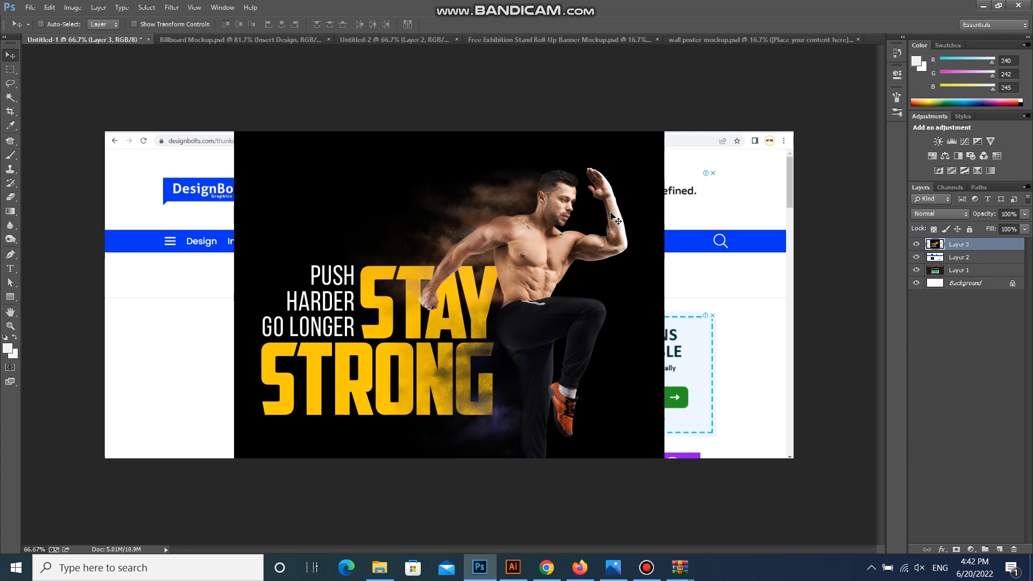
Scale the pasted design down and position it over the GoDaddy ad on the web page
key("ctrl+t")
left_click_drag(663, 132, 555, 337)
left_click_drag(478, 318, 377, 342)
left_click_drag(282, 440, 267, 454)
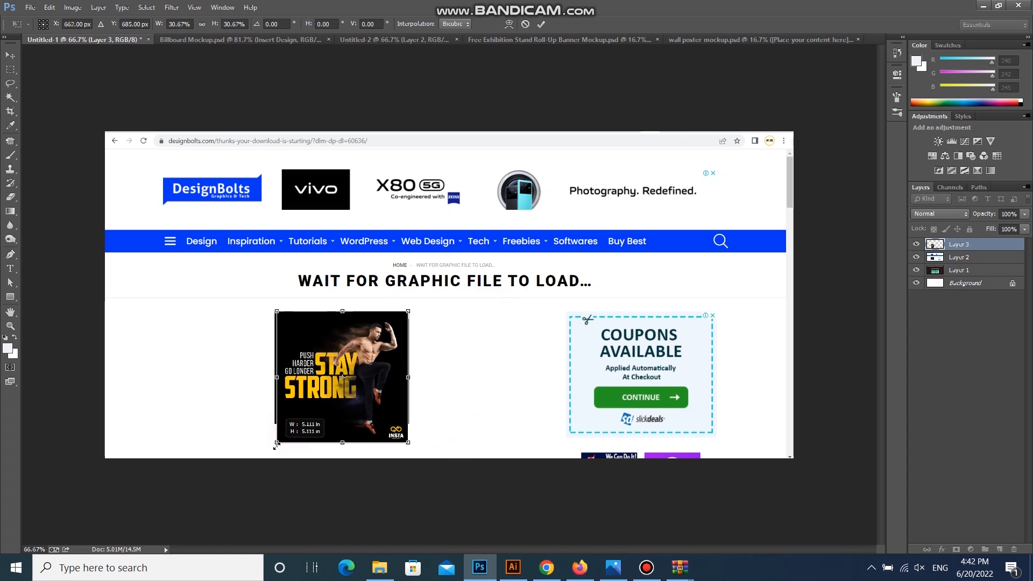
key("Return")
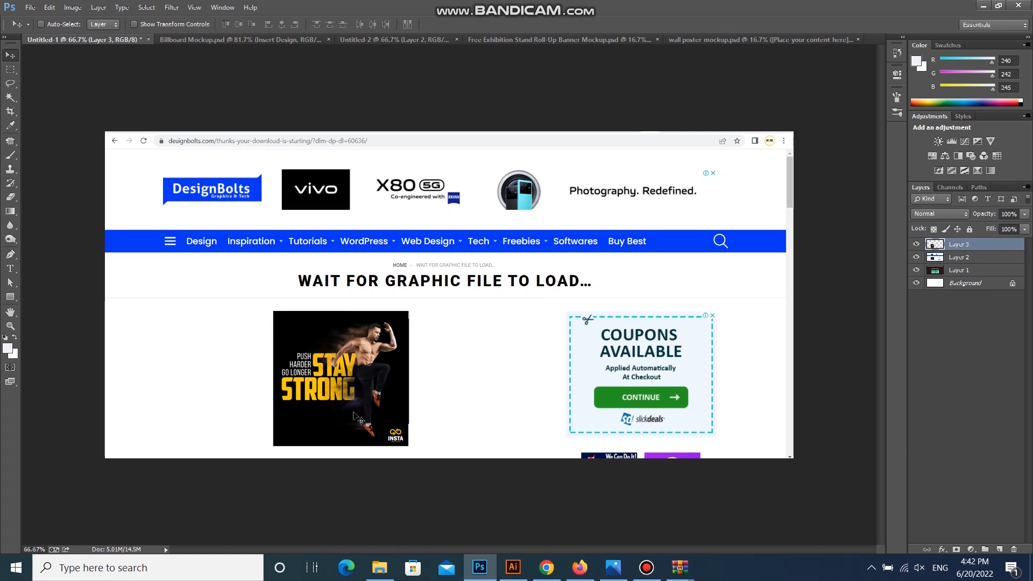
Enlarge the square design slightly from its lower-right corner so it fully covers the ad's edges
left_click(397, 413, "ctrl")
scroll(436, 368, "down", 4)
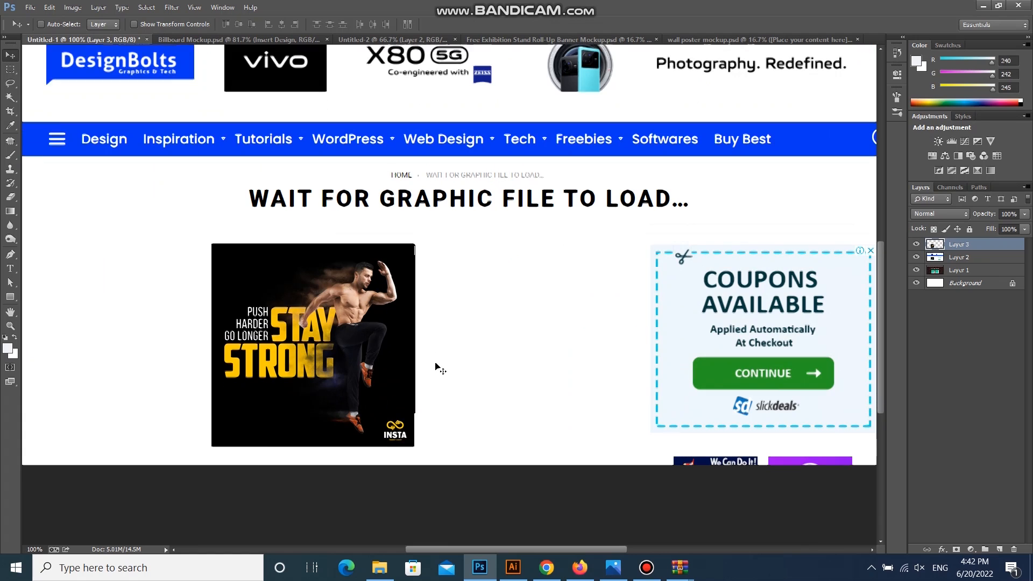
key("ctrl+t")
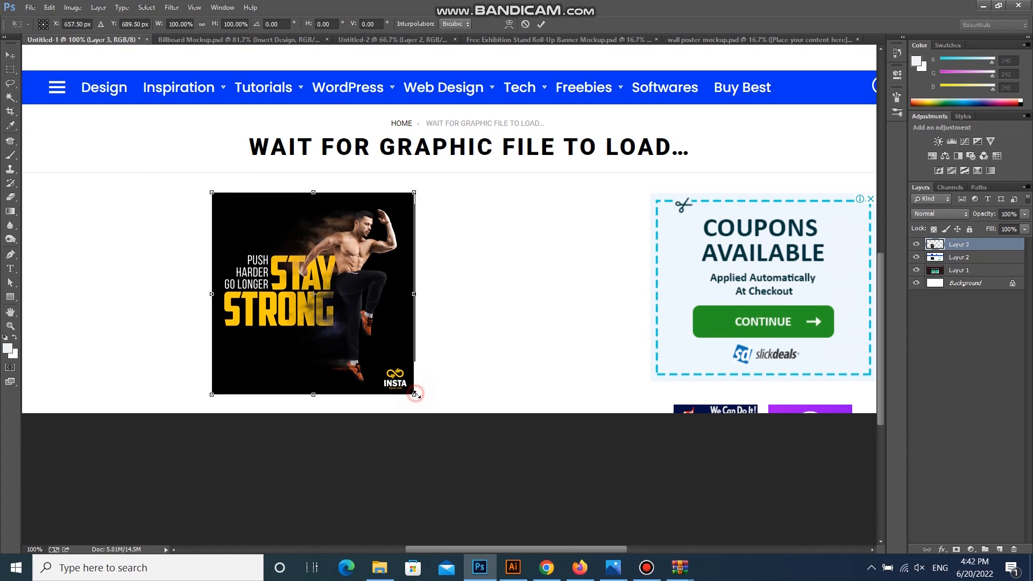
left_click_drag(414, 394, 416, 397)
key("Return")
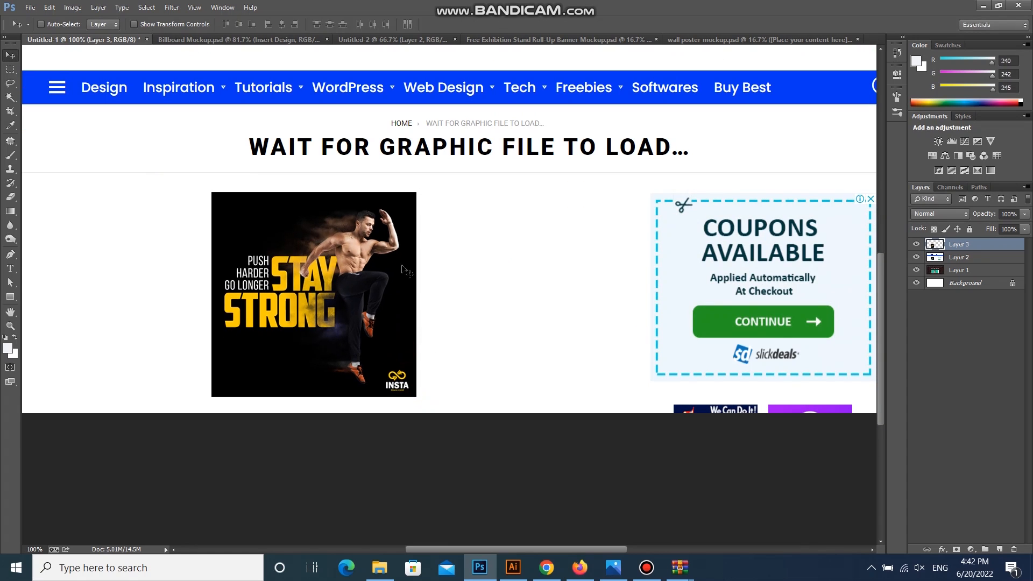
Copy the original ad's upper-right corner with its close icon from the web page layer onto a new layer above the design
key("m")
left_click_drag(399, 187, 424, 217)
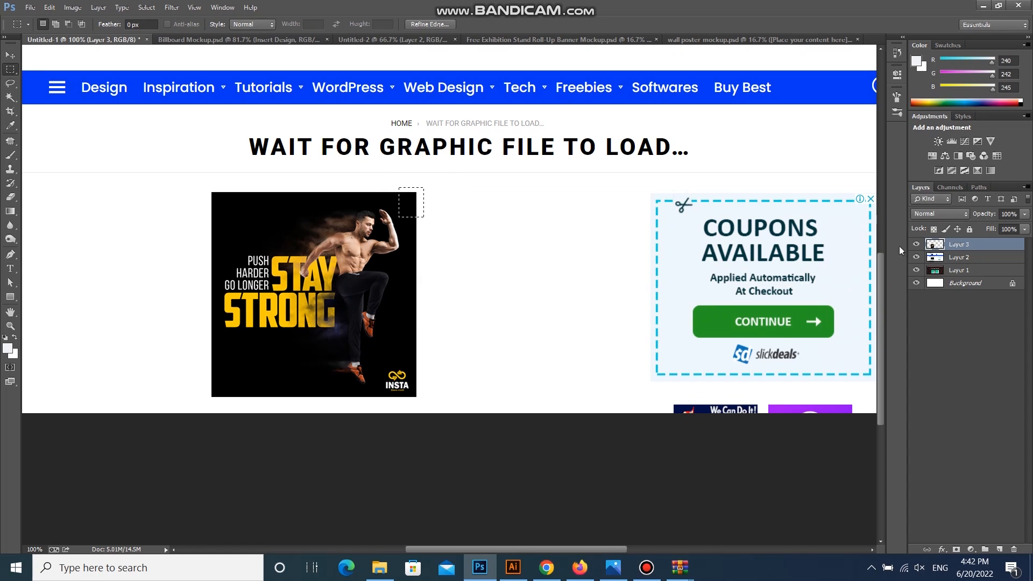
key("ctrl+v")
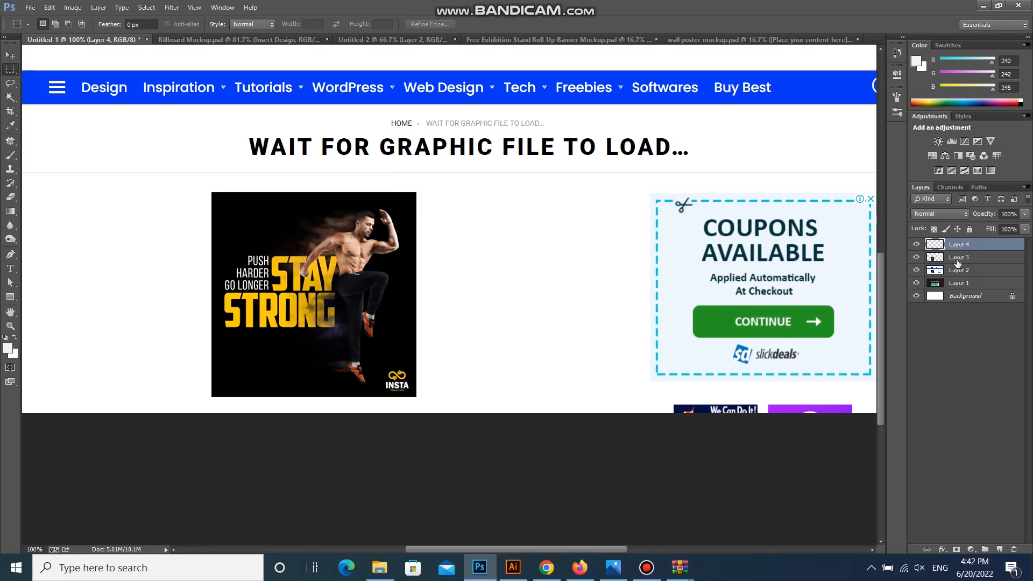
left_click_drag(331, 172, 429, 228)
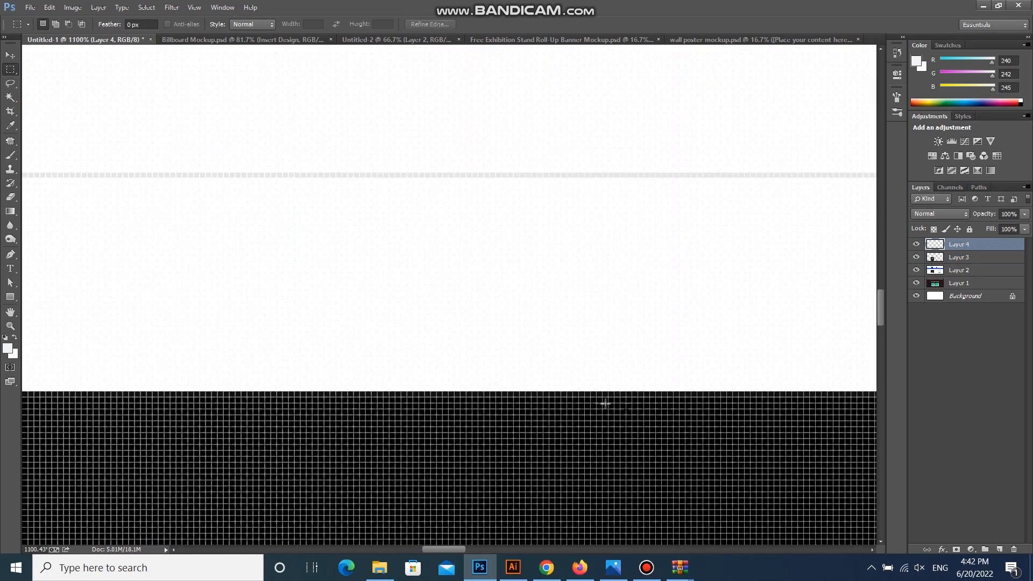
left_click_drag(636, 407, 264, 94)
key("t")
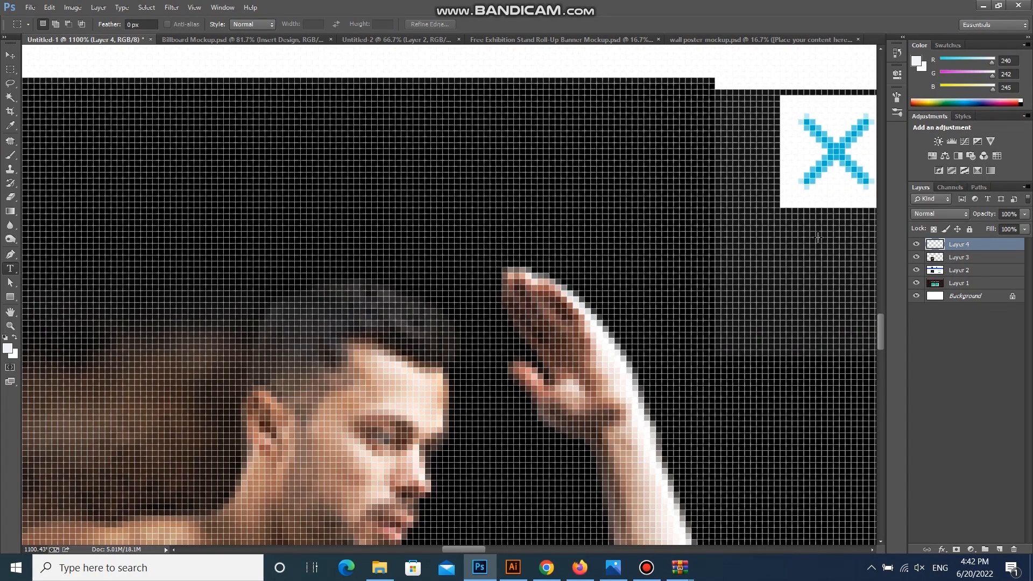
left_click(816, 233)
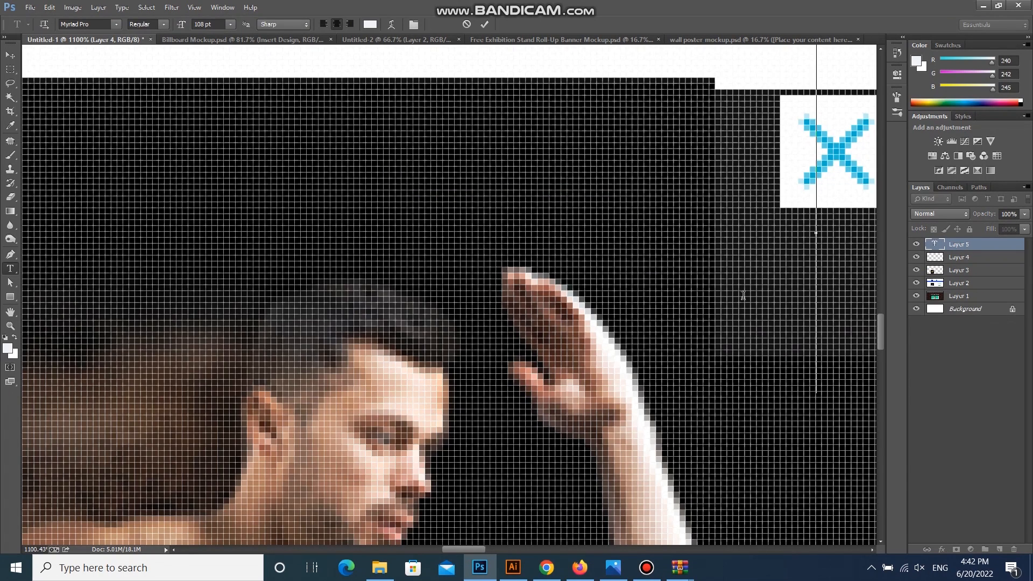
key("Escape")
key("m")
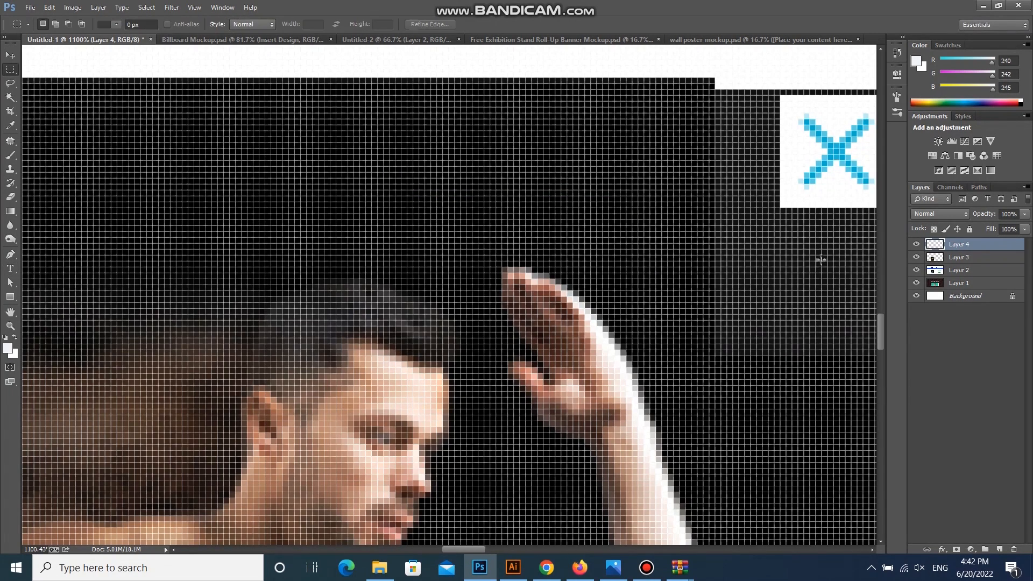
Clear the dark area around the close icon on the copied corner layer using the Magic Wand
key("w")
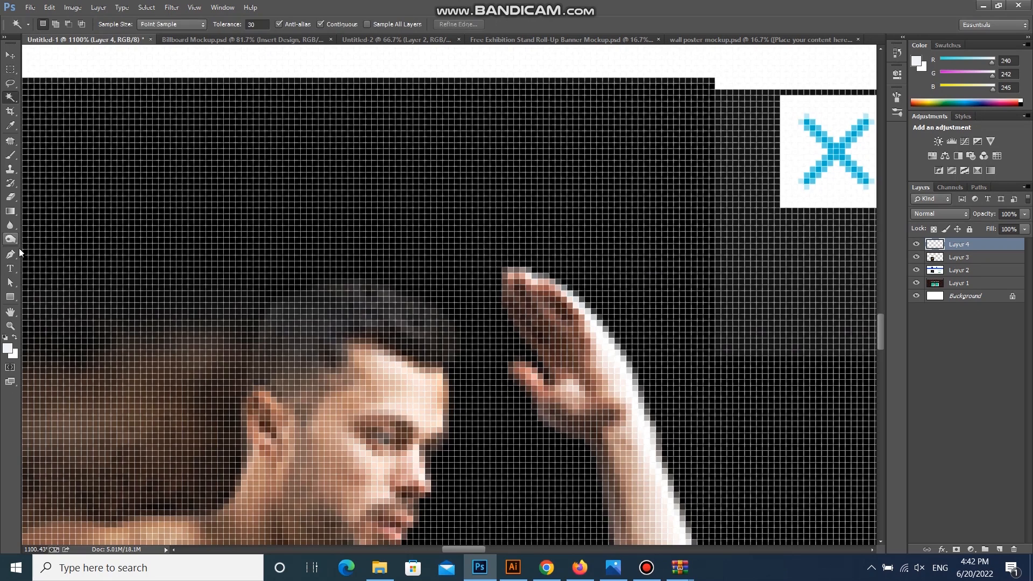
left_click(814, 236)
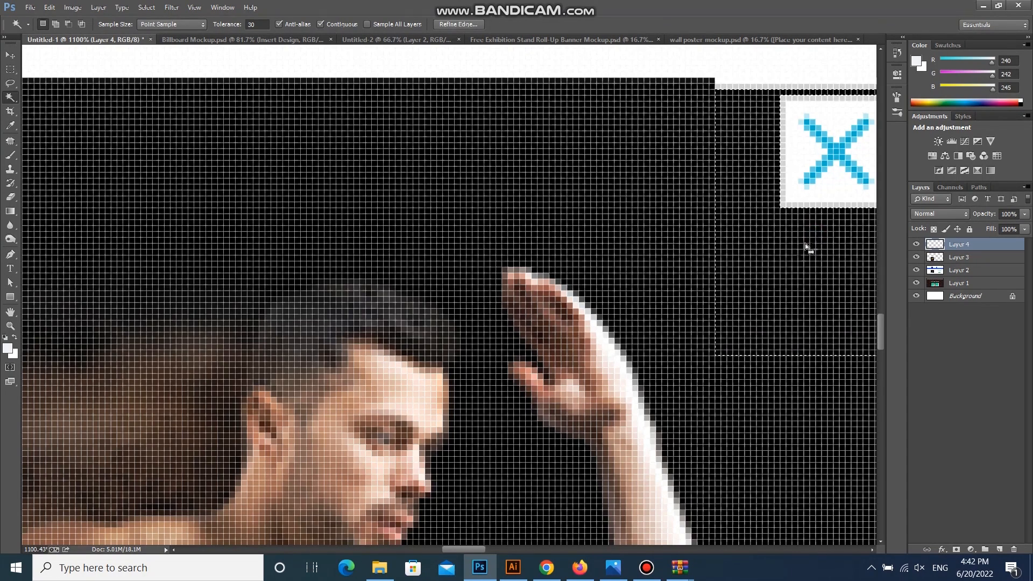
key("v")
key("ctrl+0")
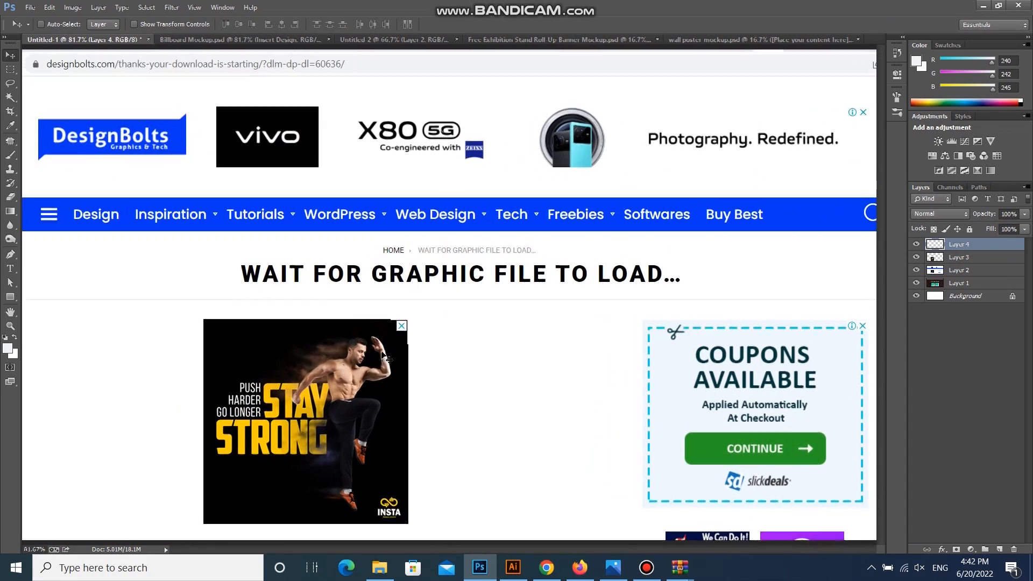
Select the close icon's layer and remove its leftover white strips along the ad's upper-right corner with the Magic Wand
left_click_drag(385, 356, 376, 384)
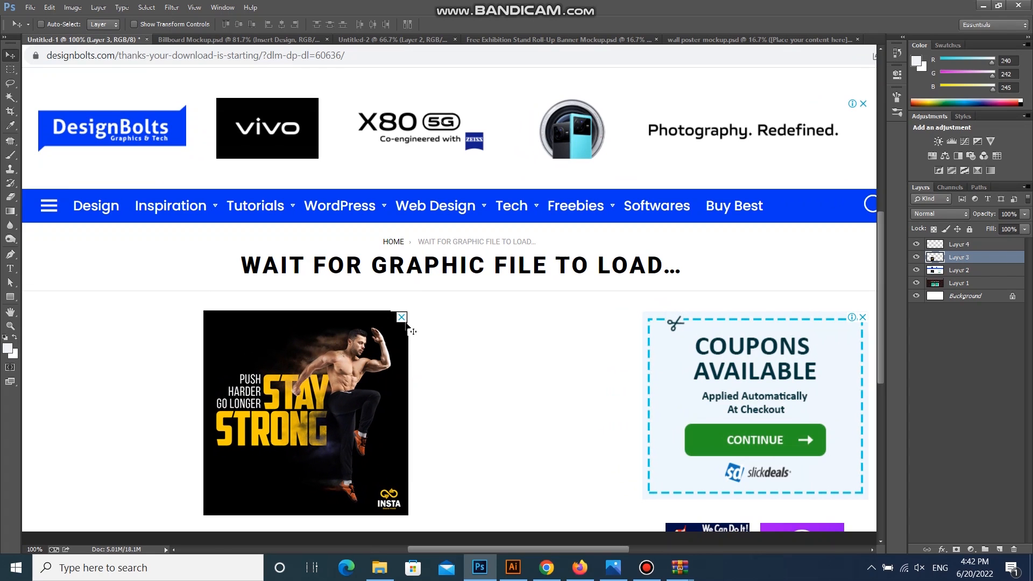
left_click(405, 319, "ctrl")
left_click_drag(405, 319, 385, 331)
key("ctrl+z")
key("w")
left_click(410, 338)
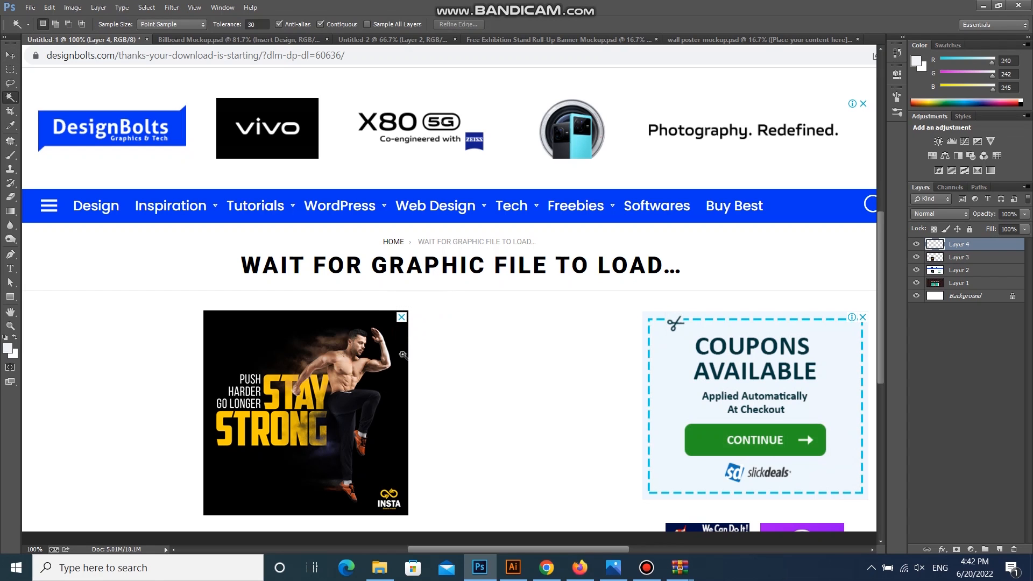
Nudge the square design one pixel right and one pixel up beneath the close icon
key("v")
left_click(394, 372, "ctrl")
key("Right")
key("Up")
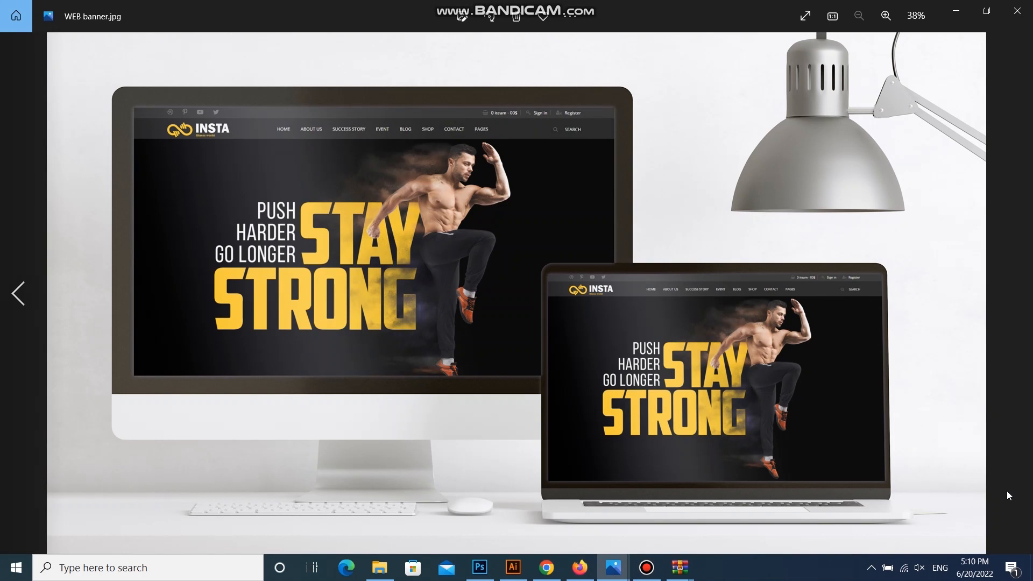
Switch to Photos, go to WEB banner ad.jpg and examine the ad up close on both the monitor and laptop screens
key("Right")
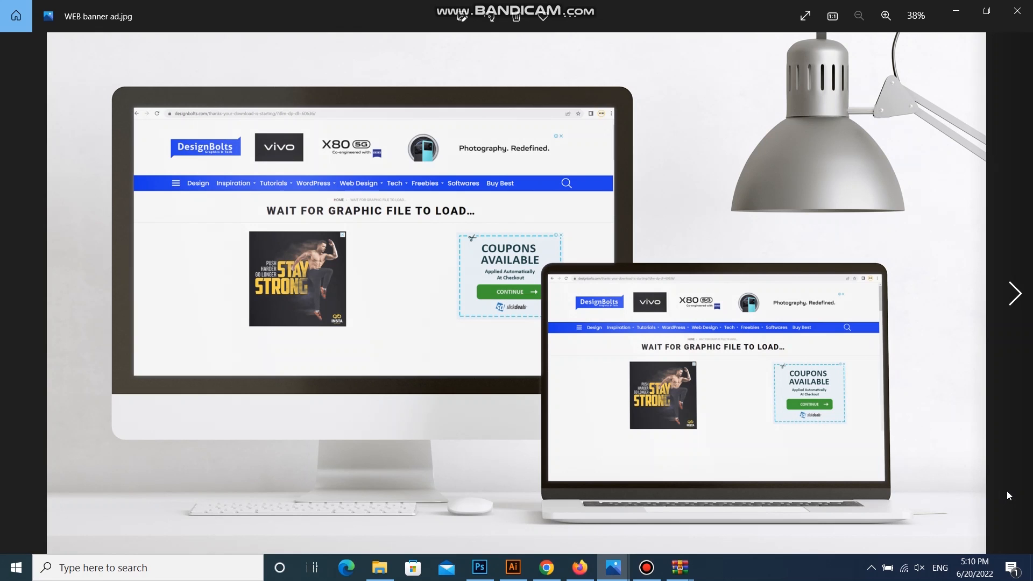
scroll(1006, 490, "up", 1)
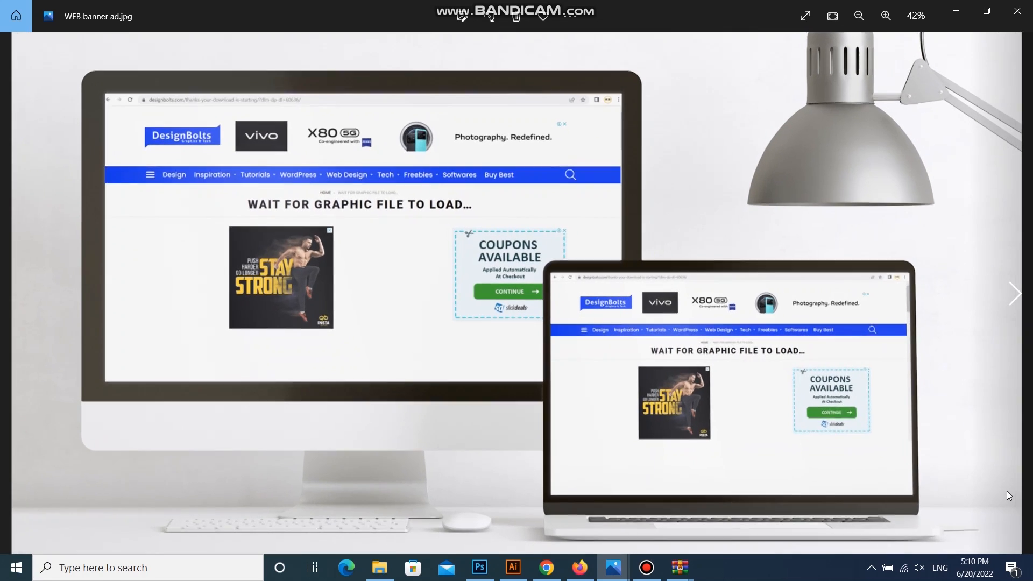
scroll(1006, 490, "up", 1)
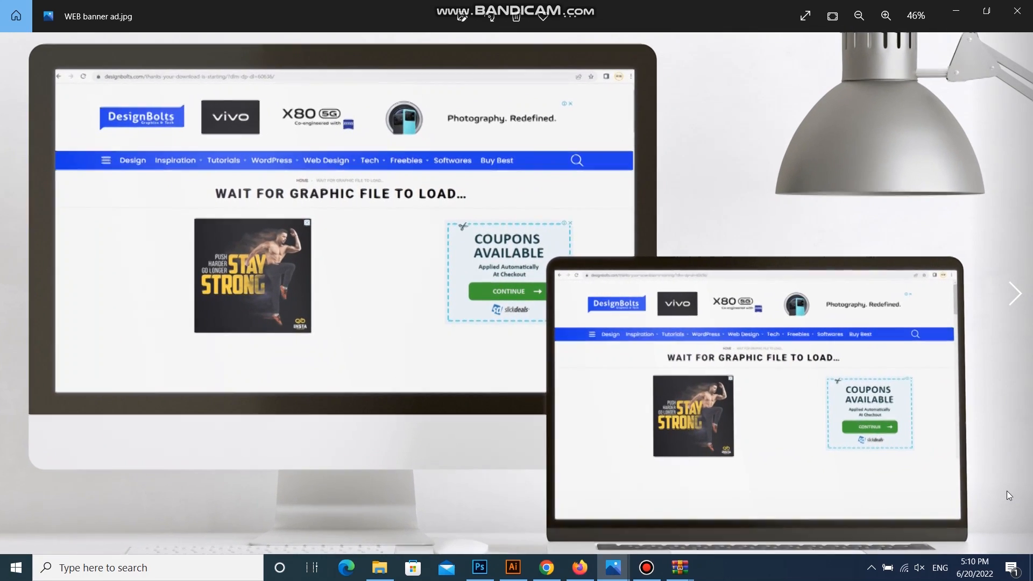
scroll(1007, 491, "up", 1)
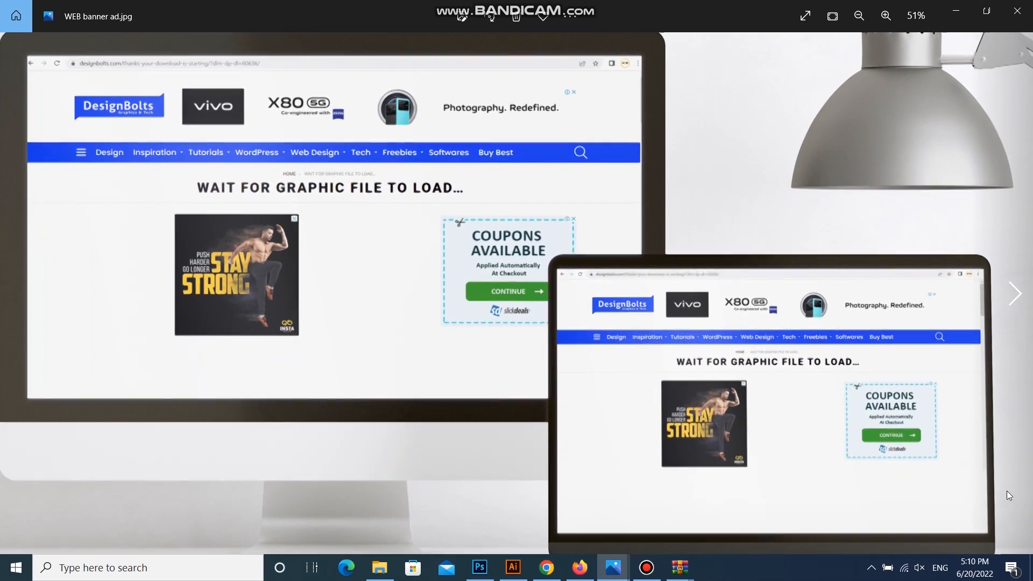
scroll(1007, 491, "up", 1)
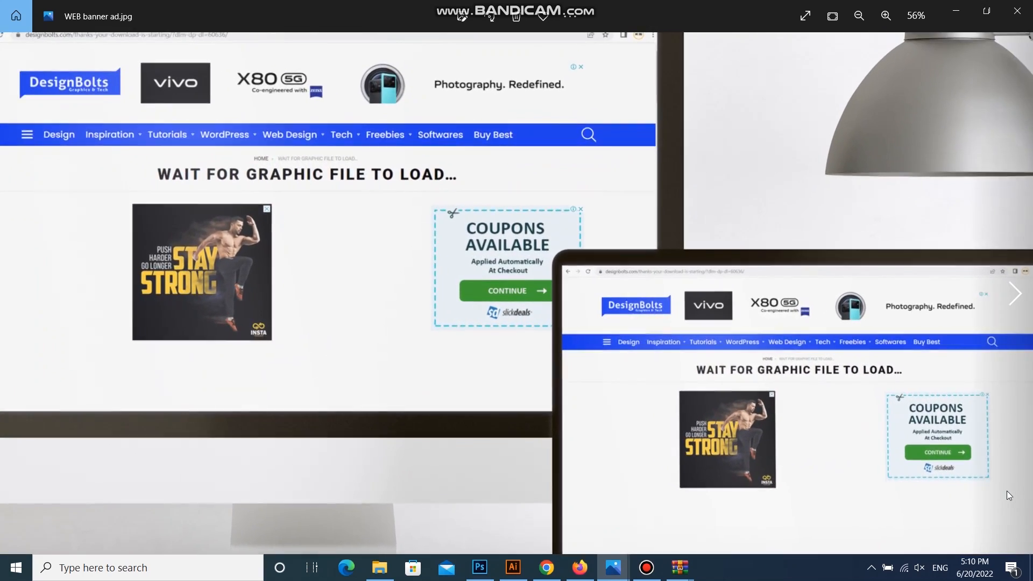
scroll(1007, 491, "up", 1)
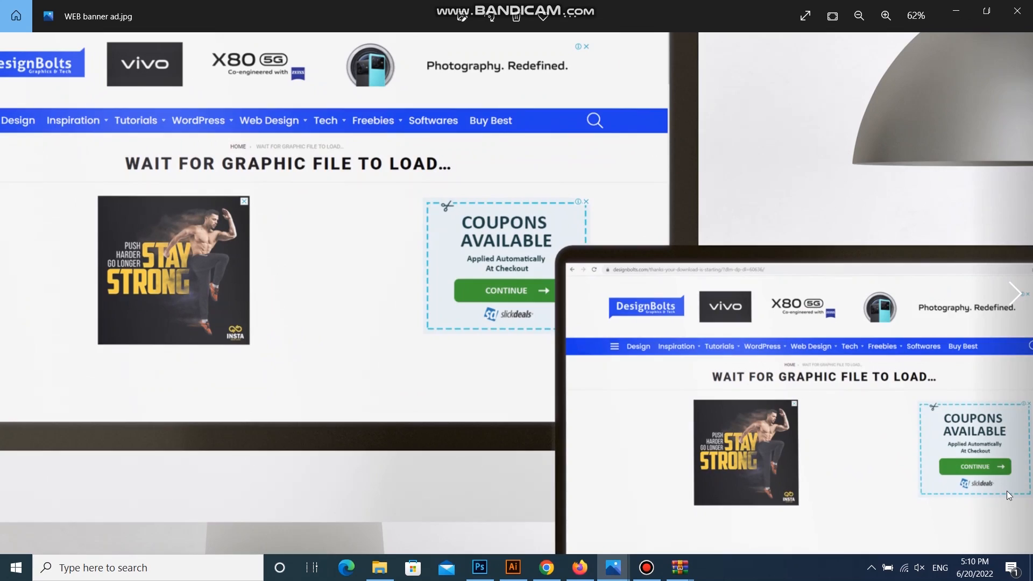
scroll(1006, 491, "up", 1)
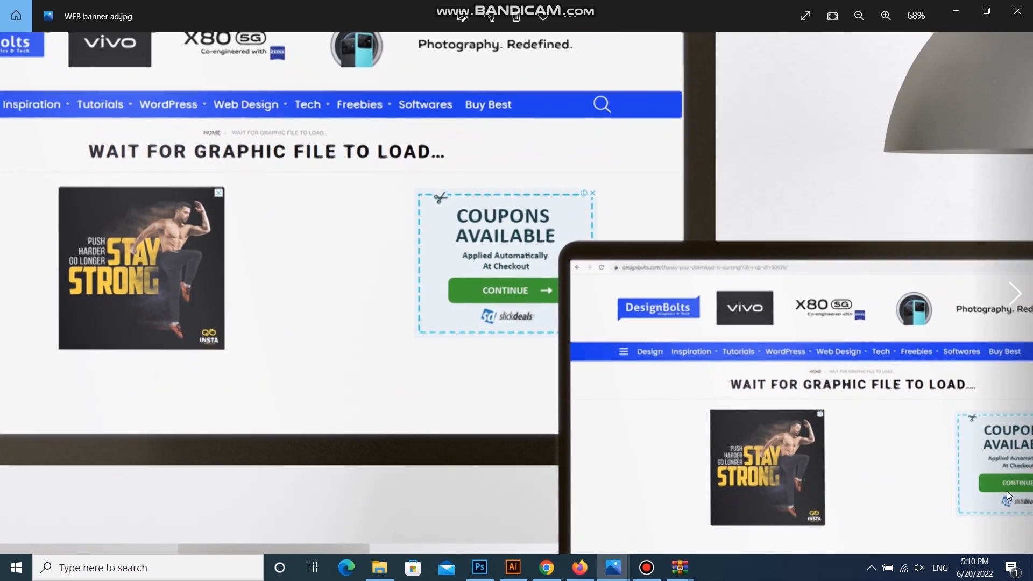
scroll(1006, 490, "up", 1)
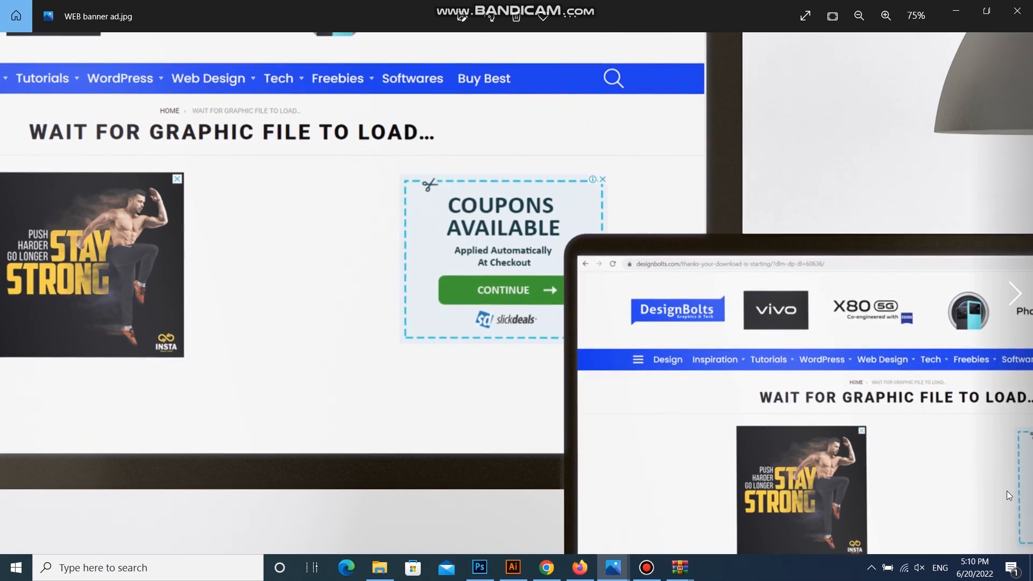
scroll(1006, 491, "down", 7)
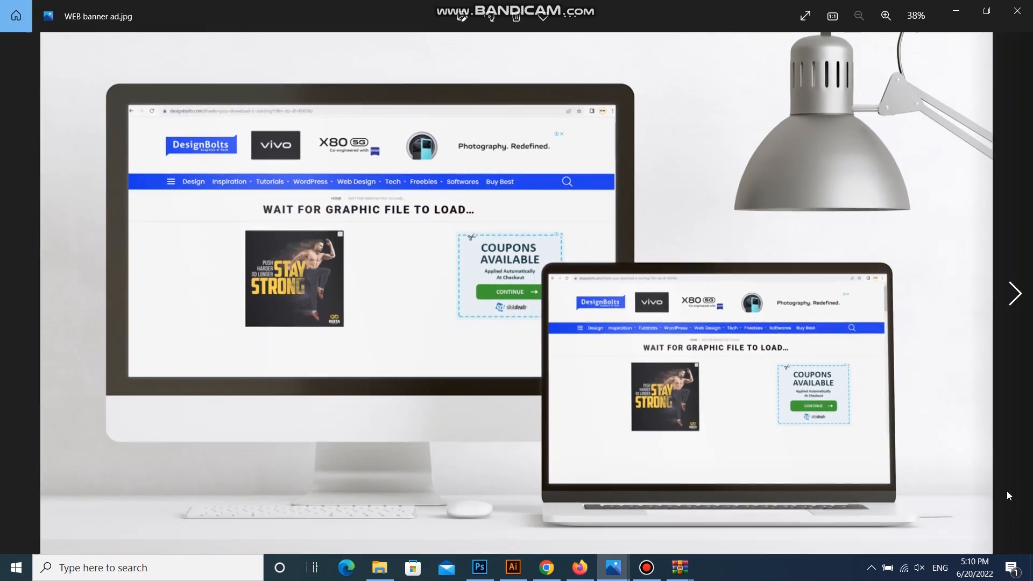
Review the remaining mockup images, including the roll-up stand, Facebook ad, building and horizontal banner
key("Right")
key("Right")
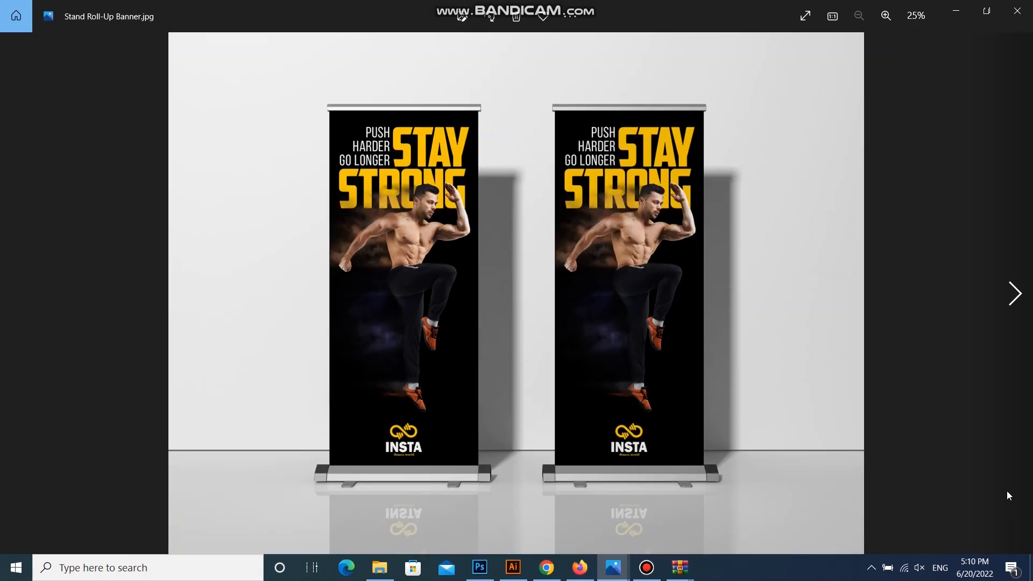
key("Right")
key("Right")
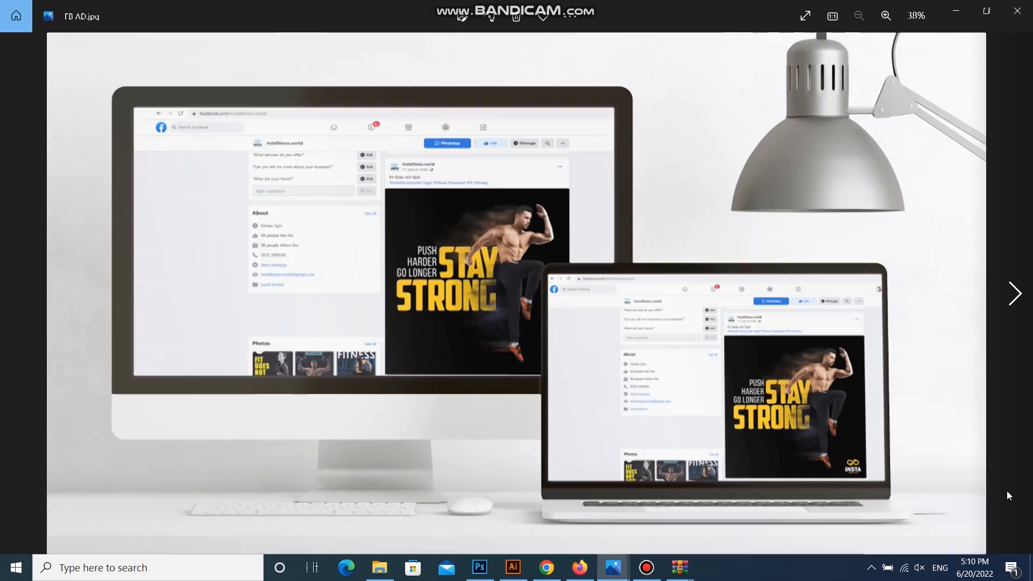
key("Right")
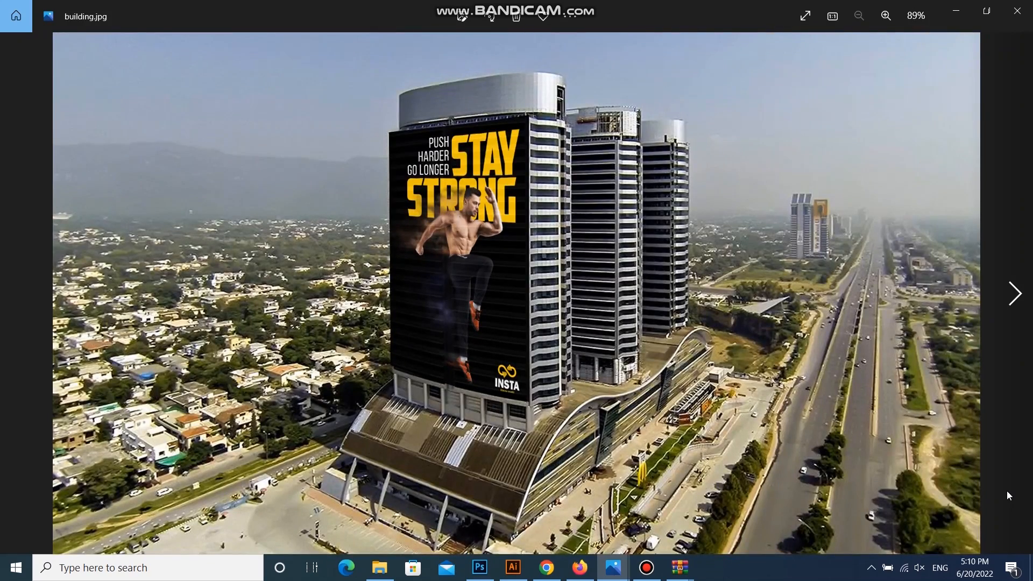
key("Right")
key("Right")
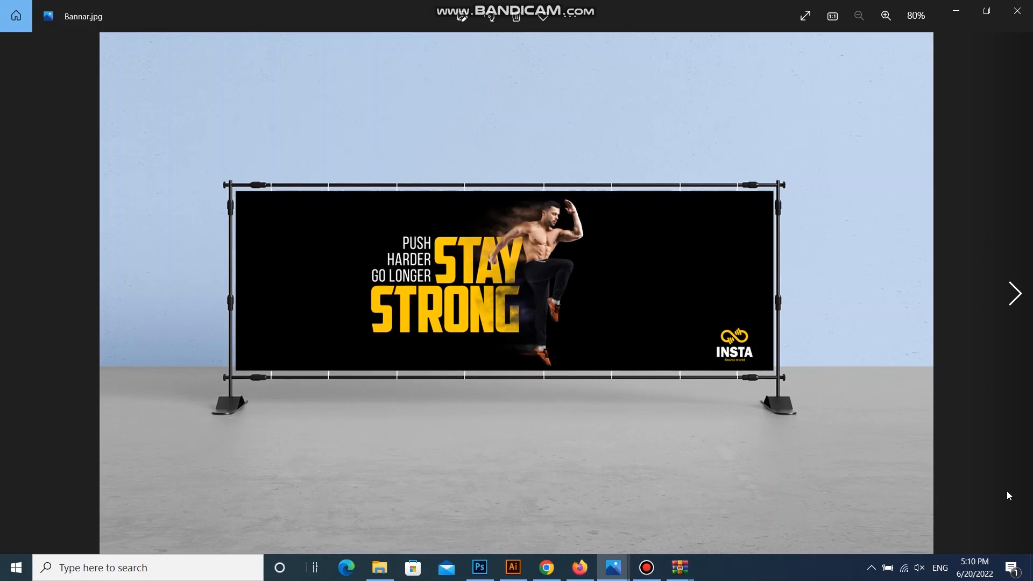